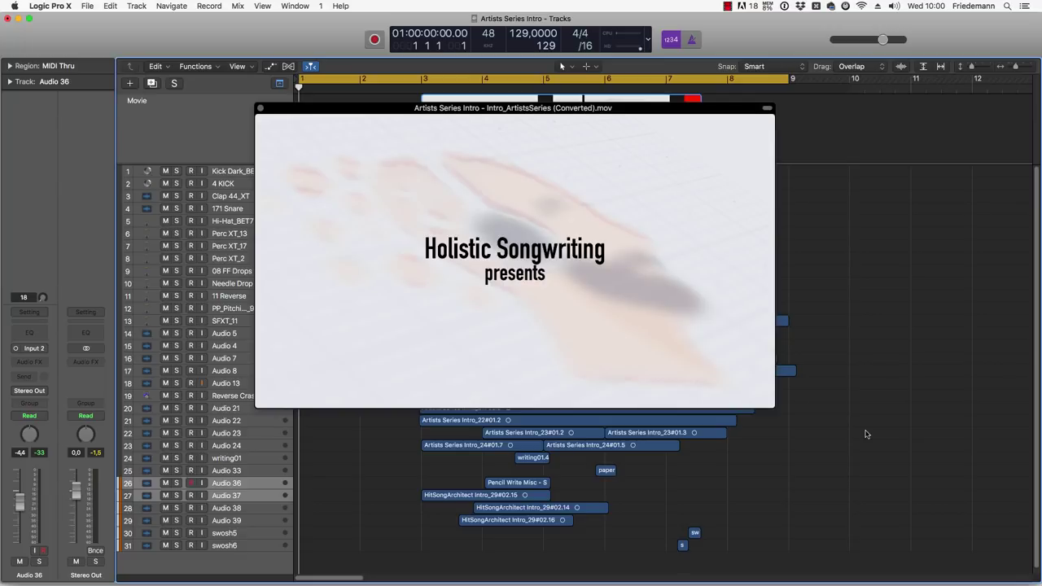
Step: Select the Audio 24 track and move the movie preview aside to reveal the upper tracks
{"action": "left_click", "coordinate": [237, 469]}
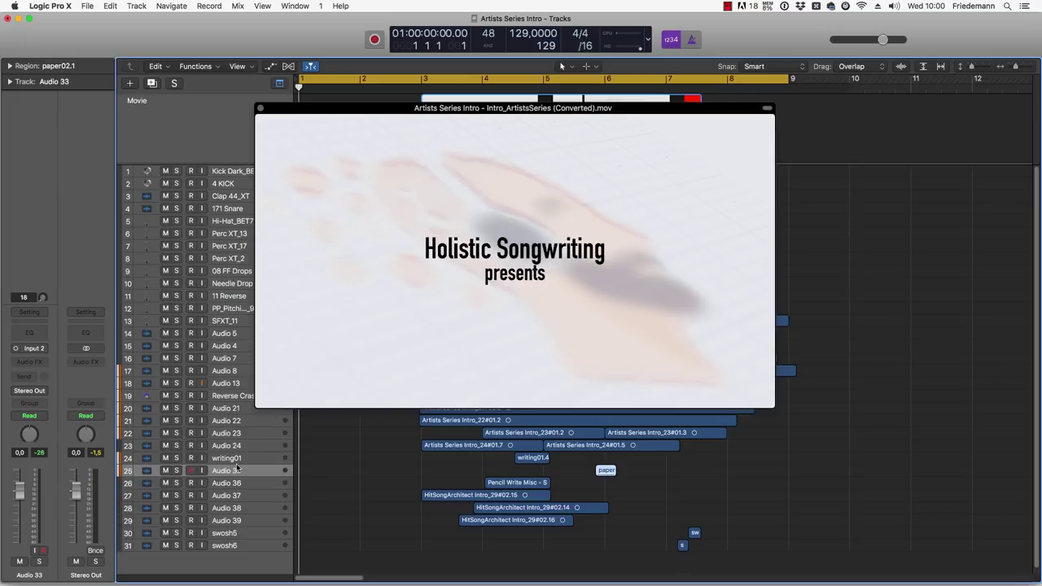
{"action": "key", "text": "Up"}
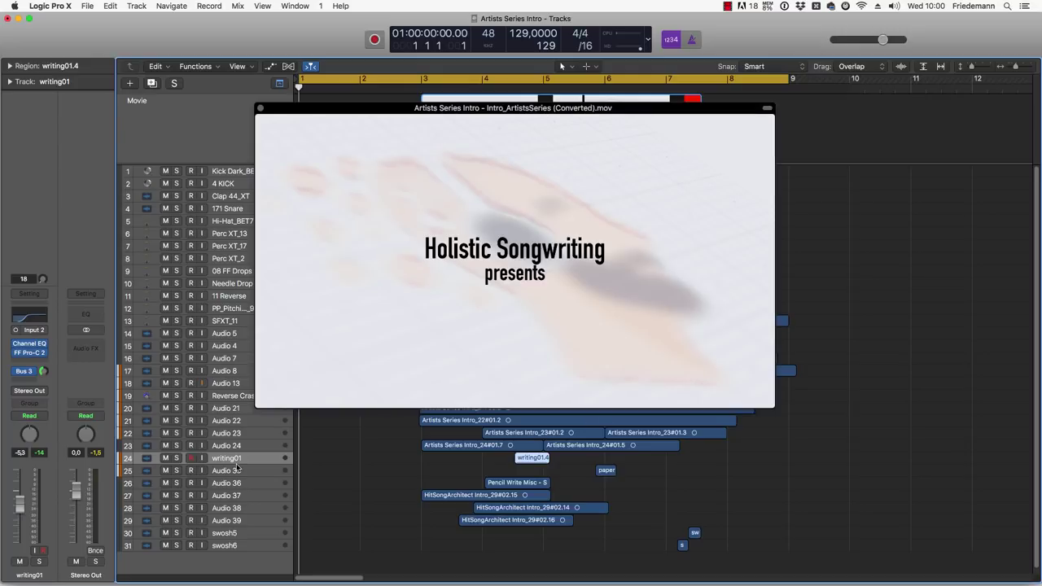
{"action": "key", "text": "Up"}
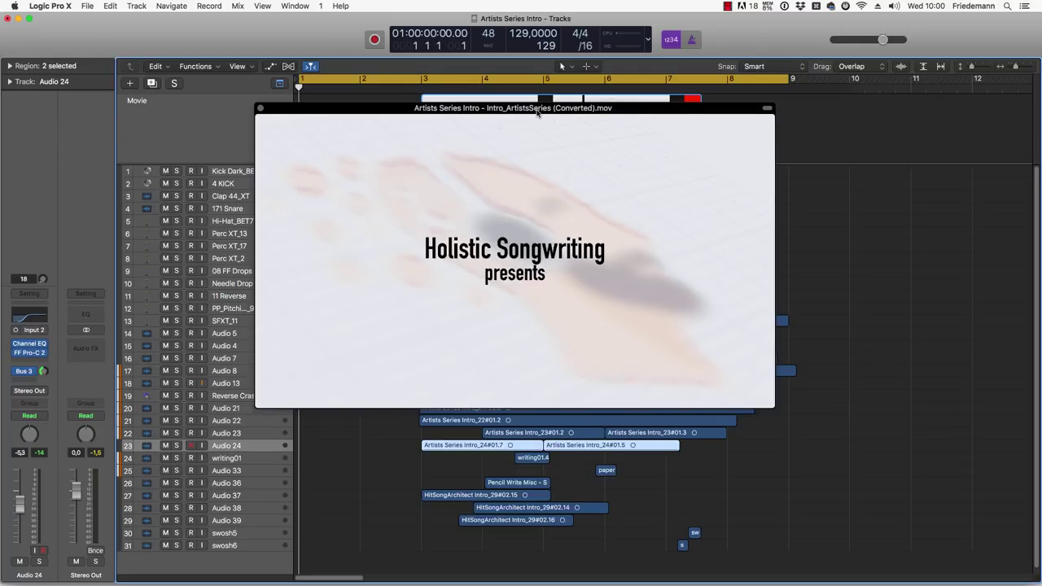
{"action": "left_click_drag", "start_coordinate": [535, 114], "coordinate": [489, 293]}
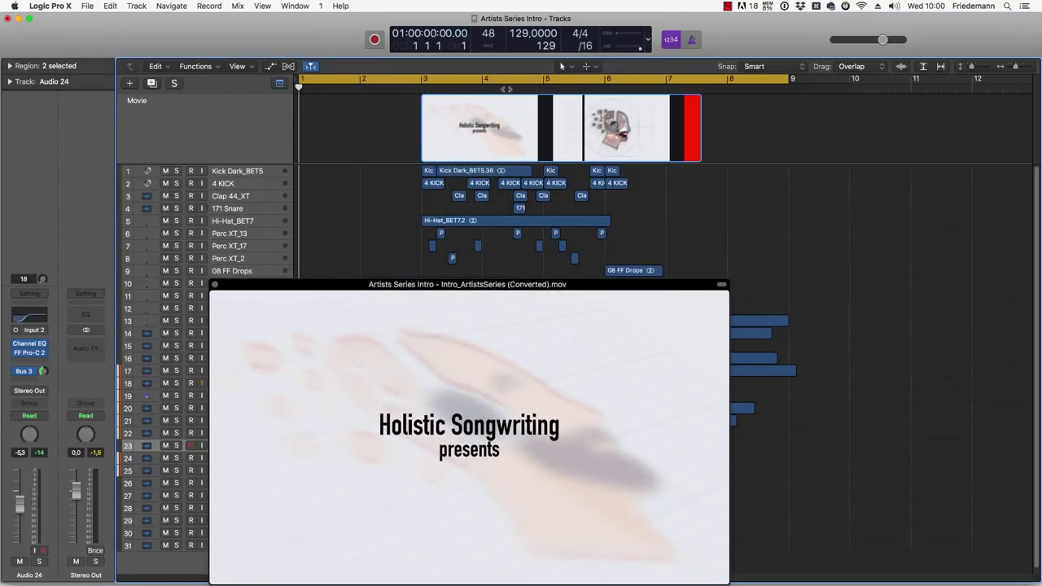
{"action": "left_click_drag", "start_coordinate": [586, 284], "coordinate": [617, 111]}
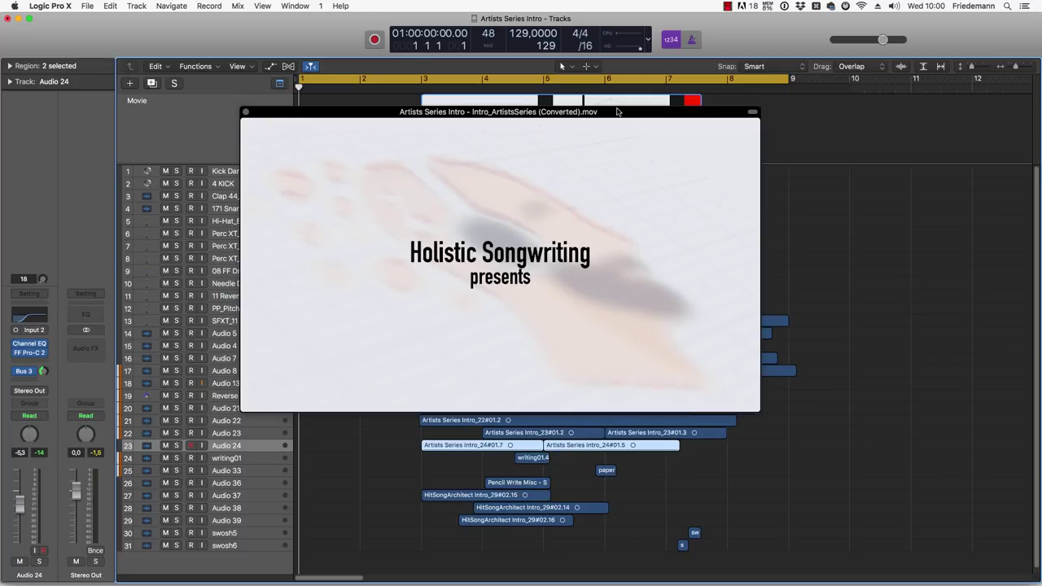
{"action": "left_click_drag", "start_coordinate": [617, 111], "coordinate": [675, 104]}
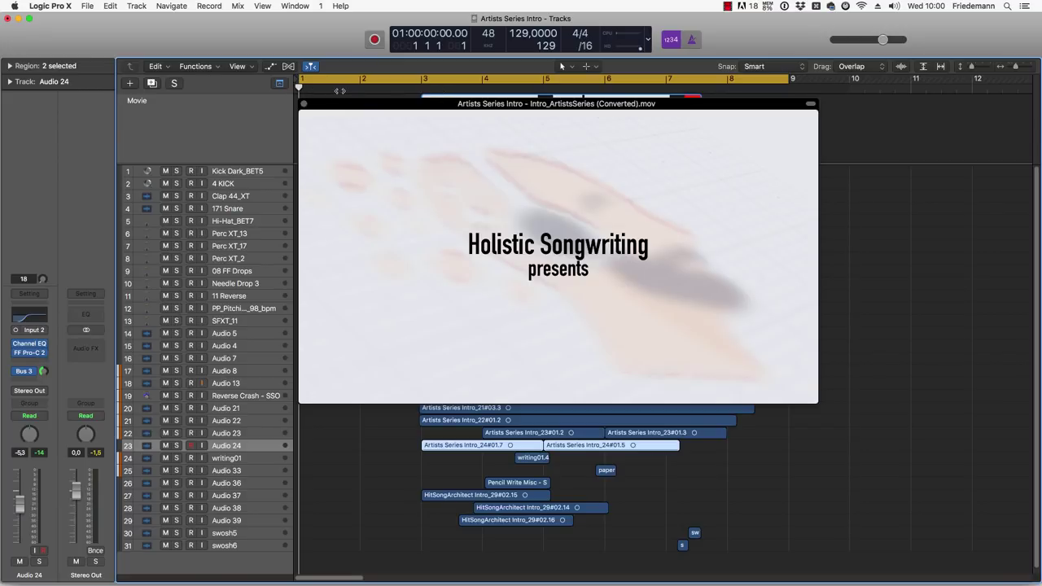
{"action": "mouse_move", "coordinate": [554, 203]}
Step: Play the session with its video from the start, stop, and deselect the Audio 24 regions
{"action": "left_click", "coordinate": [420, 87]}
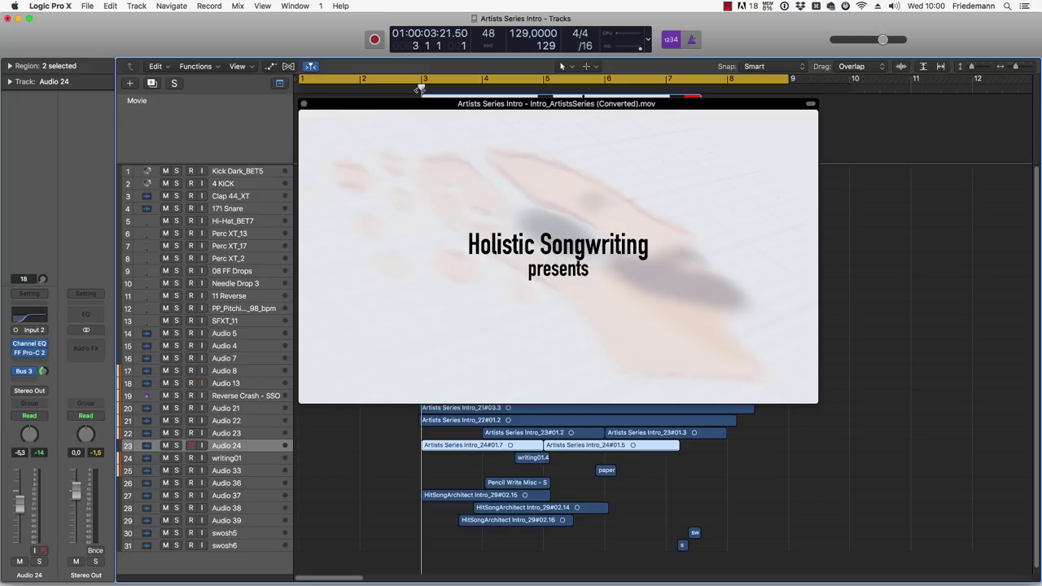
{"action": "key", "text": "Return"}
{"action": "left_click_drag", "start_coordinate": [520, 104], "coordinate": [466, 94]}
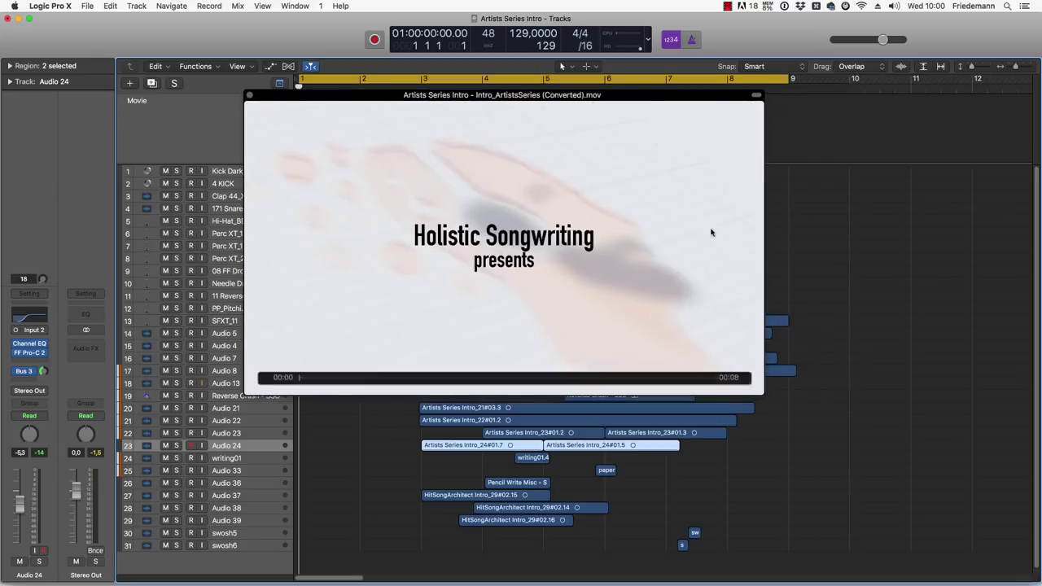
{"action": "key", "text": "space"}
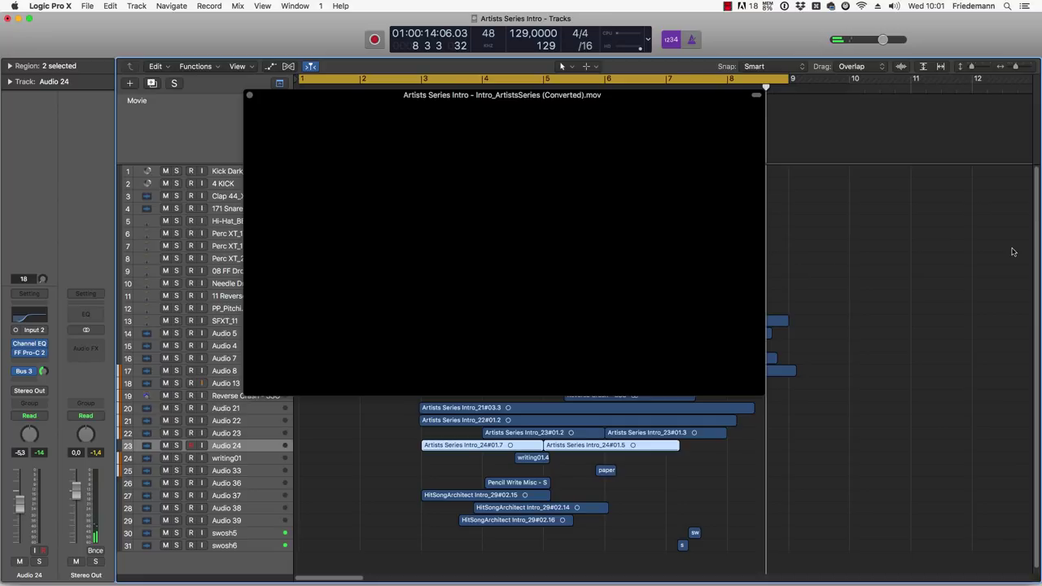
{"action": "key", "text": "space"}
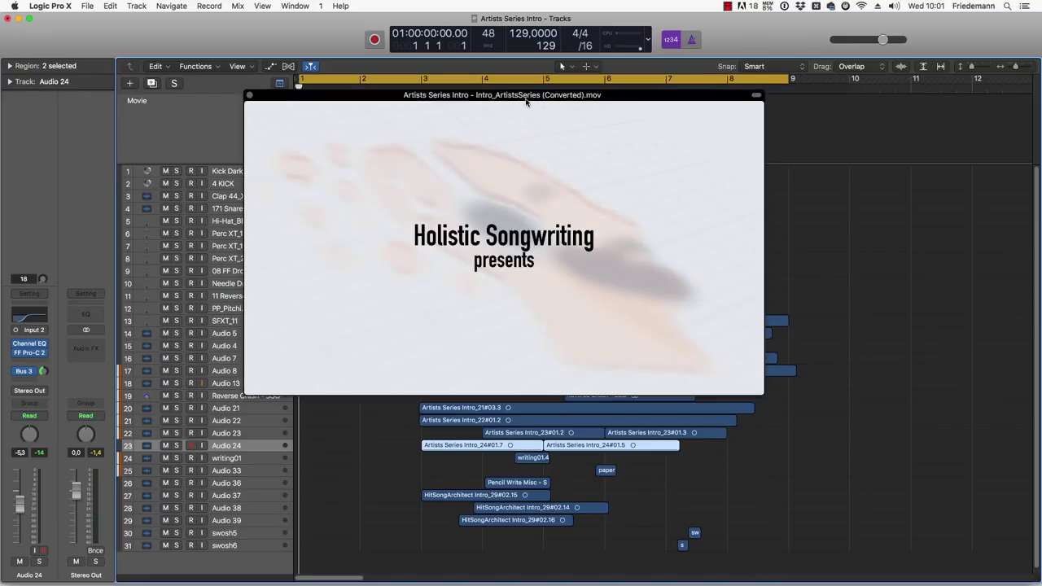
{"action": "left_click_drag", "start_coordinate": [527, 95], "coordinate": [570, 93]}
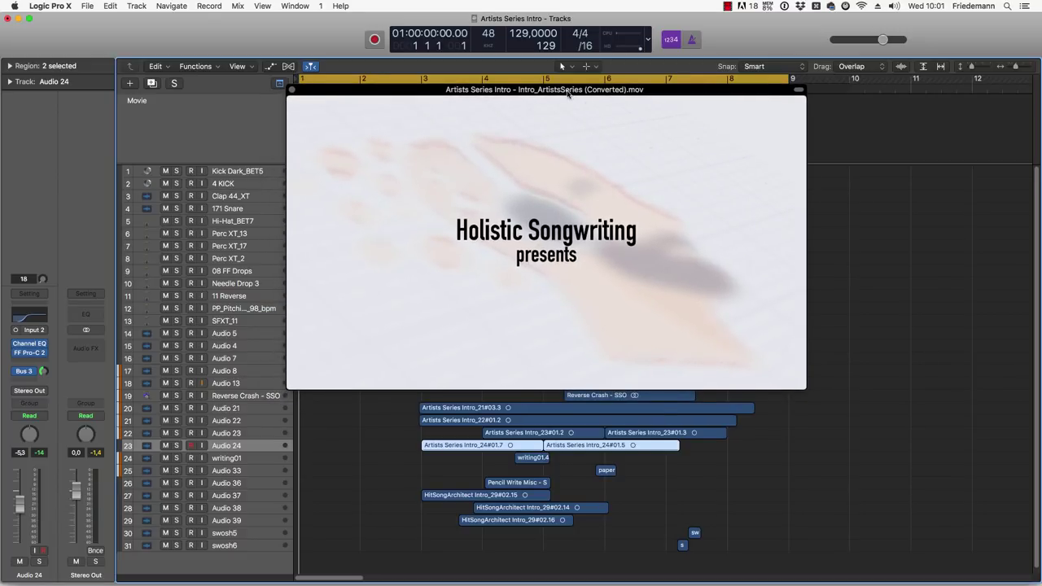
{"action": "left_click", "coordinate": [408, 438]}
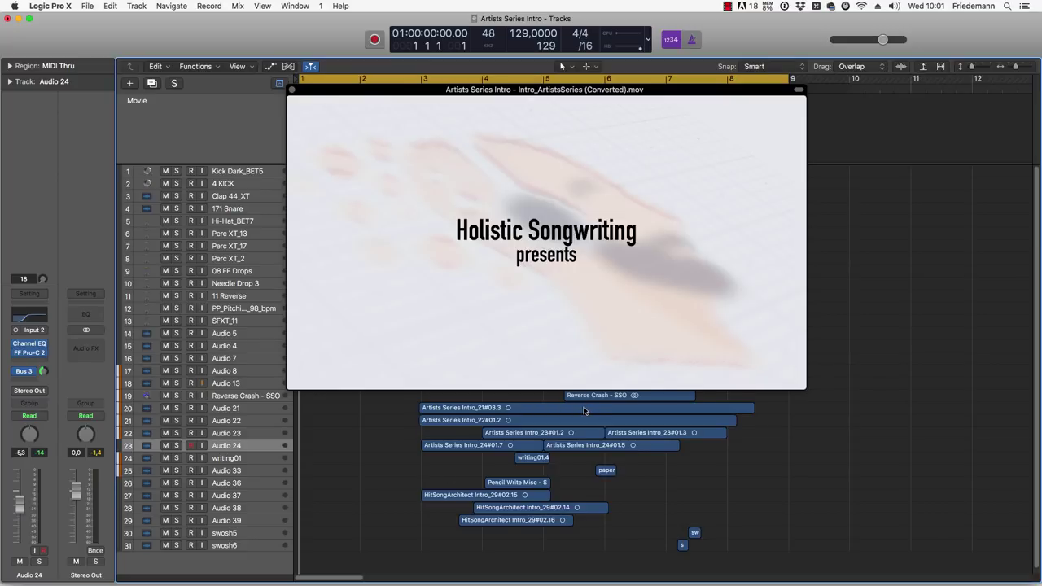
Step: Close the floating movie preview and clear the region selection on tracks 1 to 9
{"action": "left_click", "coordinate": [292, 89]}
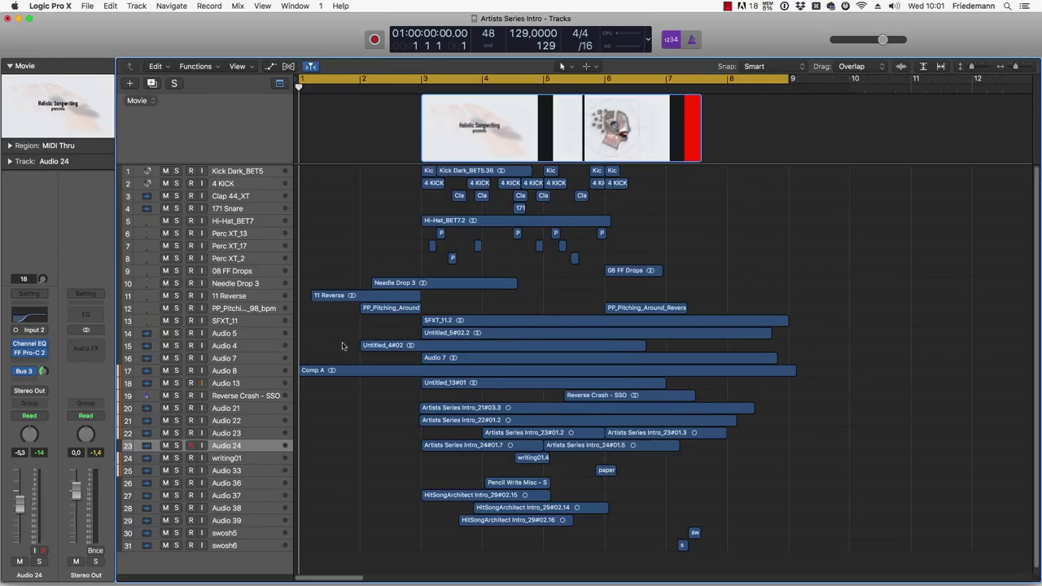
{"action": "left_click_drag", "start_coordinate": [411, 271], "coordinate": [651, 173]}
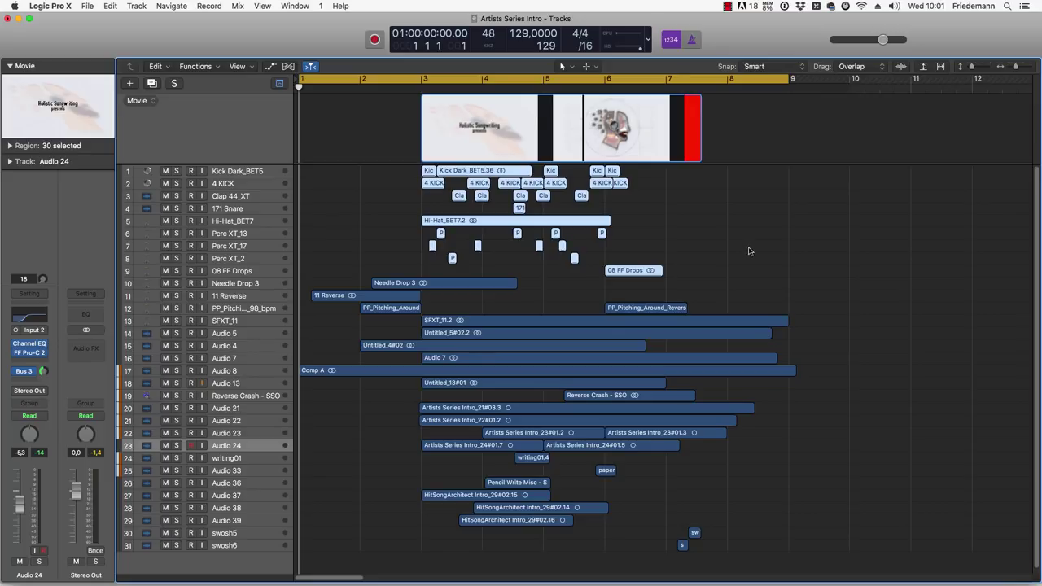
{"action": "left_click", "coordinate": [767, 278]}
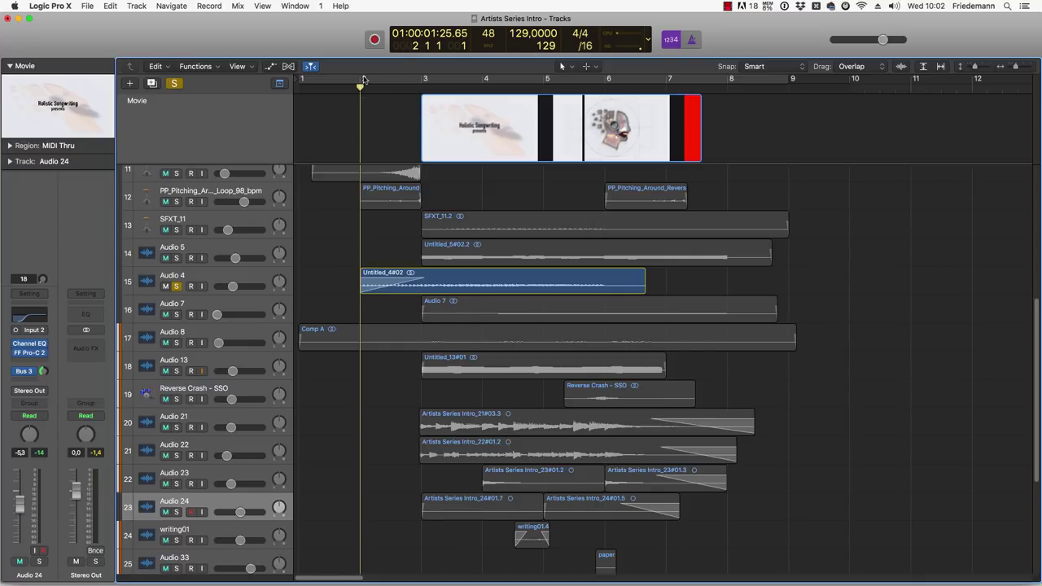
Step: Cycle bars 2 to 7, start looped playback, and select the Audio 4 track
{"action": "left_click_drag", "start_coordinate": [362, 80], "coordinate": [669, 81]}
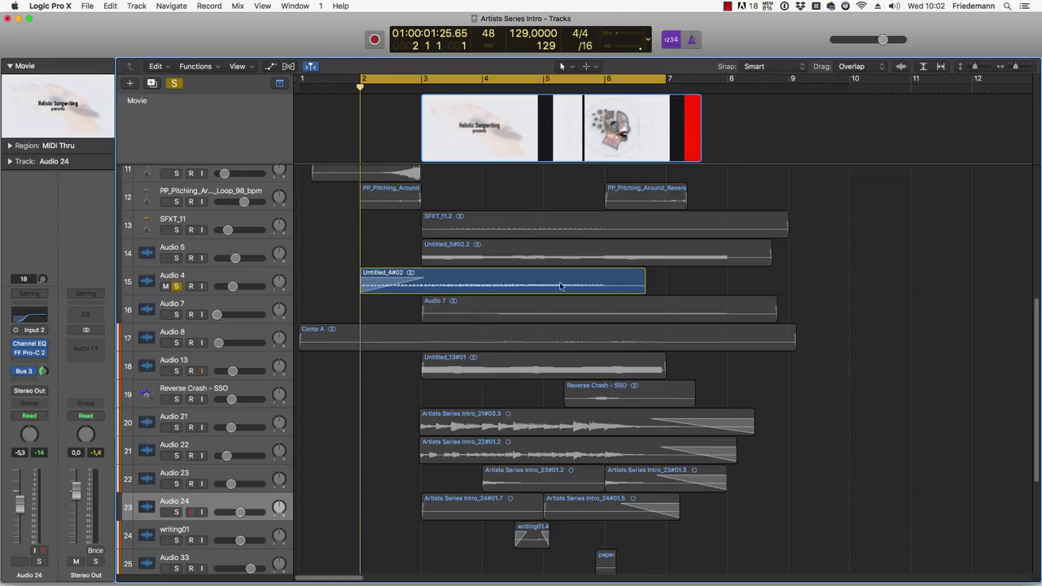
{"action": "key", "text": "space"}
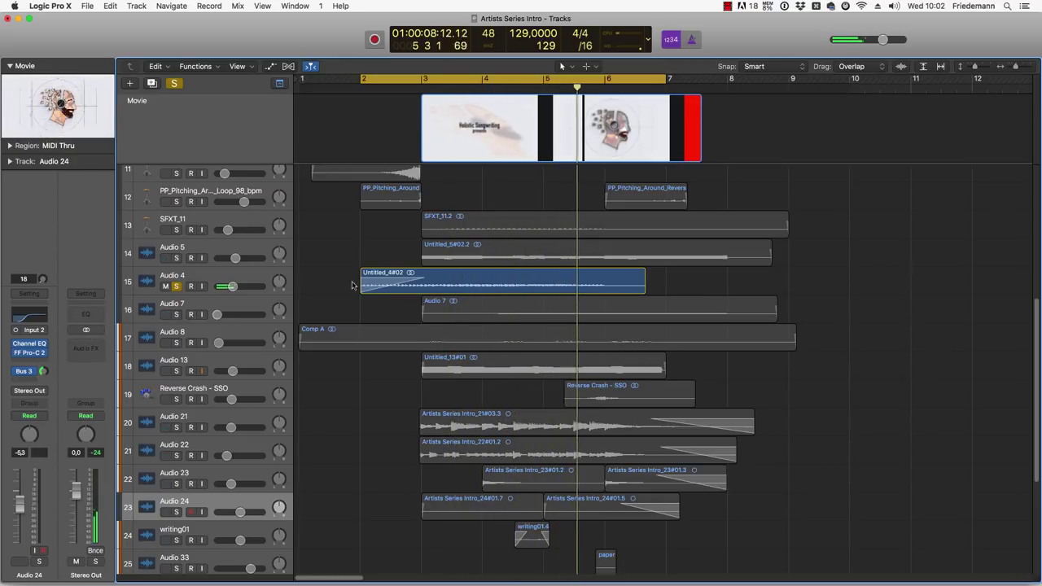
{"action": "left_click", "coordinate": [220, 279]}
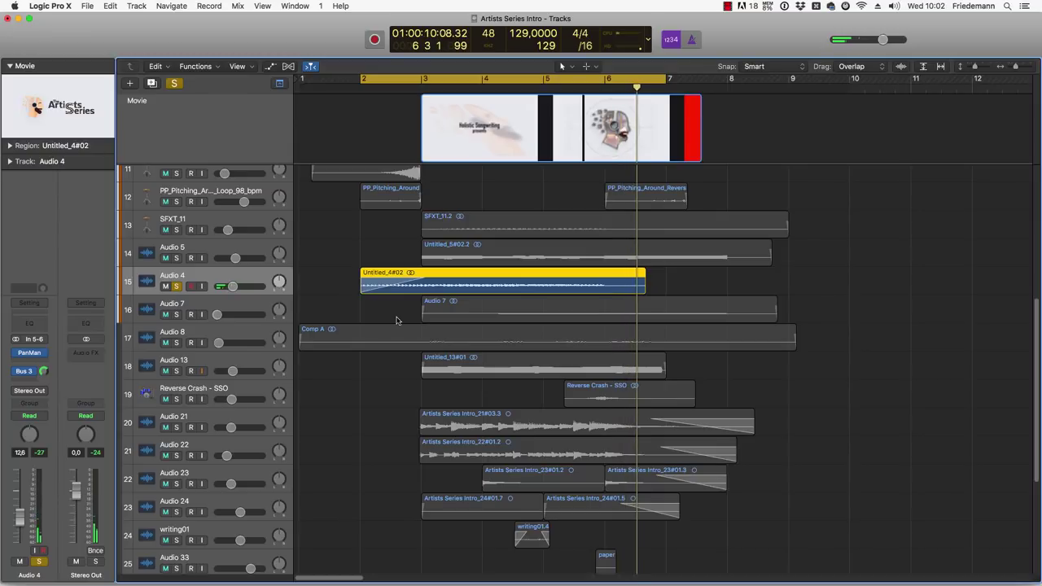
Step: View and close Audio 4's PanMan panner, deselect Untitled_4#02, and enlarge the track rows
{"action": "left_click", "coordinate": [30, 352]}
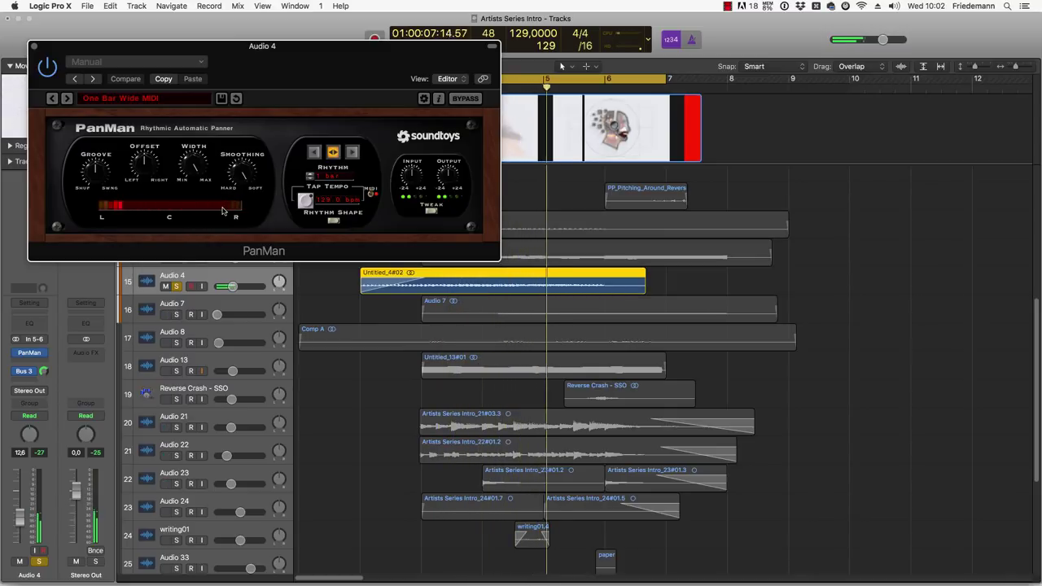
{"action": "left_click", "coordinate": [31, 46]}
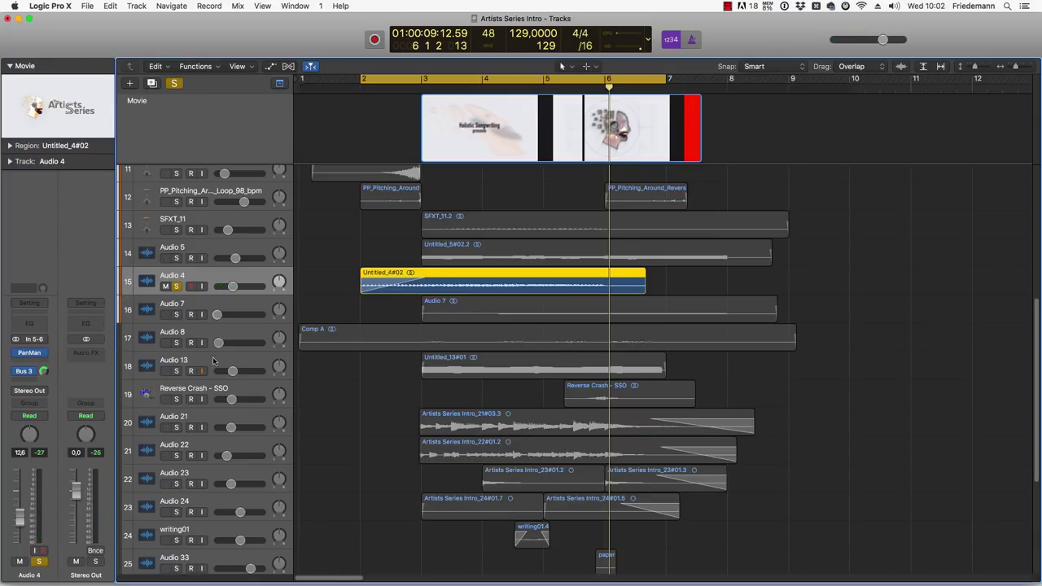
{"action": "left_click", "coordinate": [353, 314]}
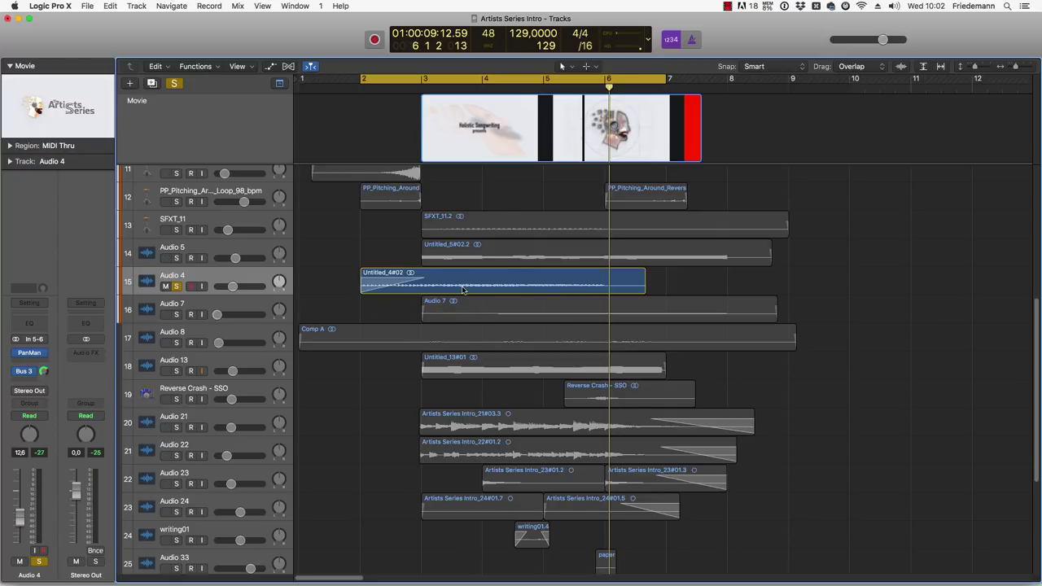
{"action": "key", "text": "super+Down"}
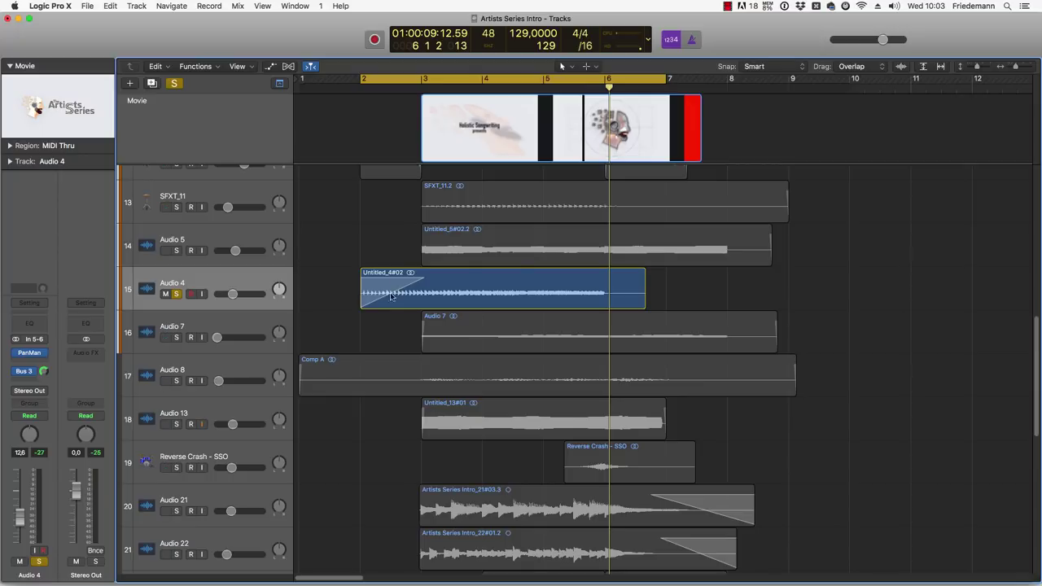
Step: Move the cycle start toward bar 3 and audition the Kick Dark_BET5 and 4 KICK layers soloed
{"action": "left_click", "coordinate": [495, 305]}
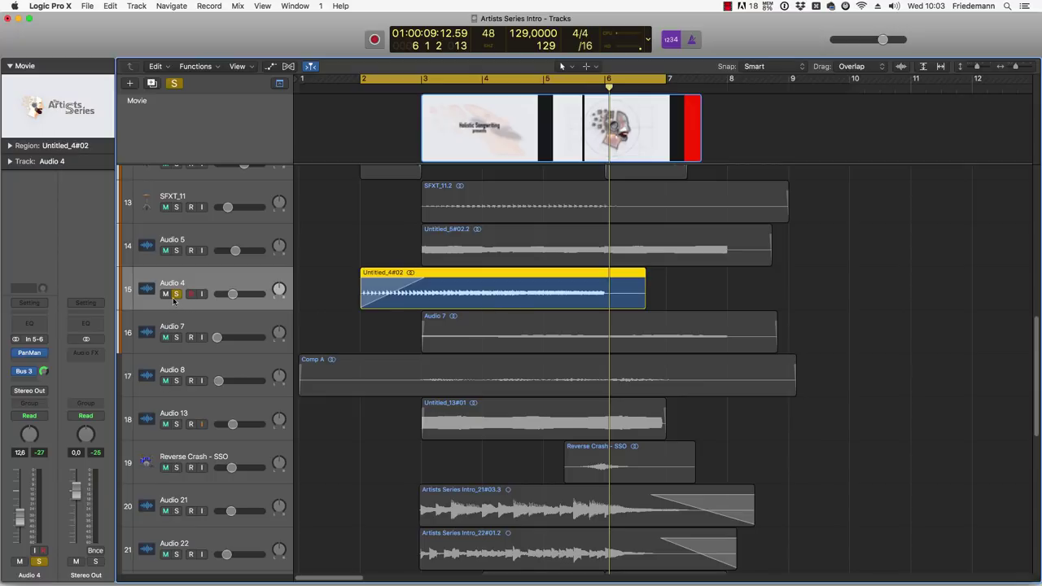
{"action": "scroll", "coordinate": [576, 318], "scroll_direction": "up", "scroll_amount": 6}
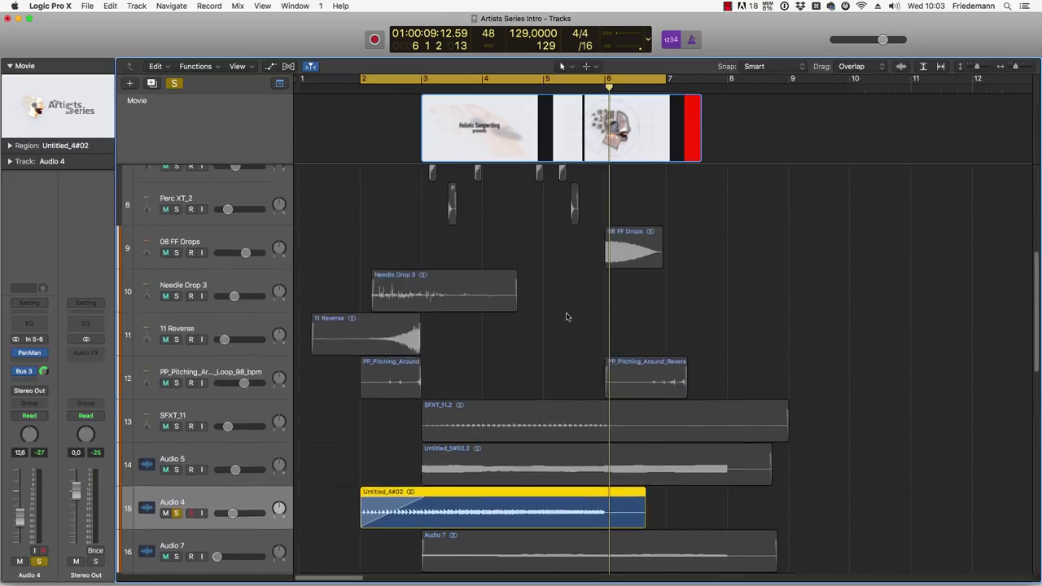
{"action": "scroll", "coordinate": [398, 269], "scroll_direction": "up", "scroll_amount": 4}
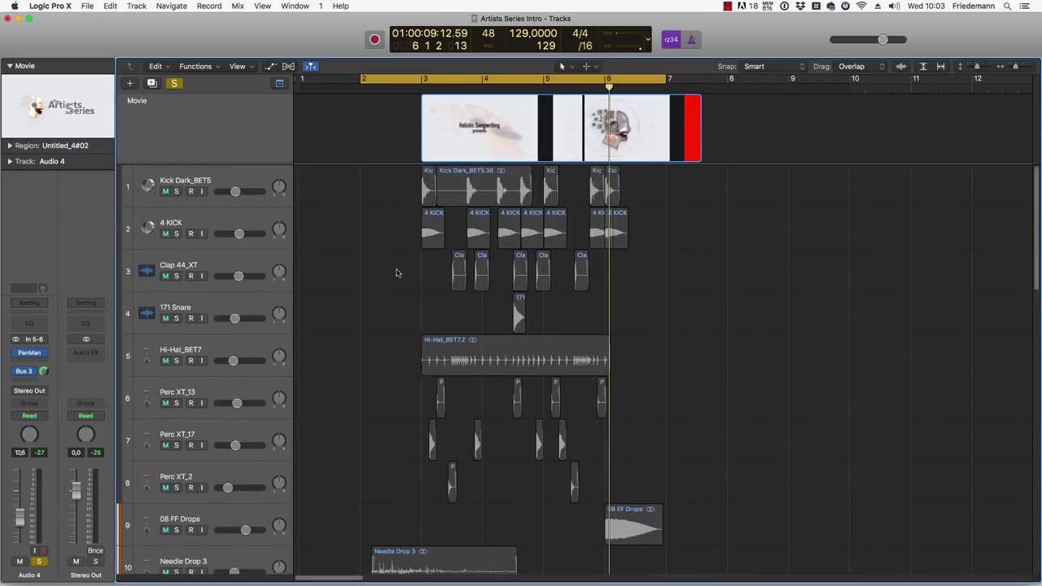
{"action": "left_click", "coordinate": [177, 192]}
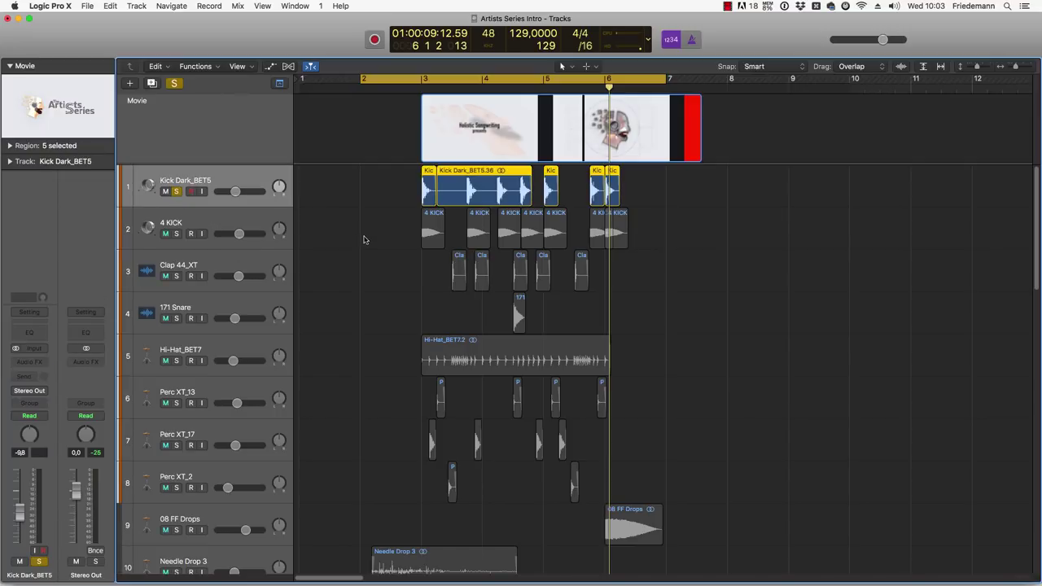
{"action": "left_click_drag", "start_coordinate": [363, 78], "coordinate": [424, 79]}
{"action": "key", "text": "space"}
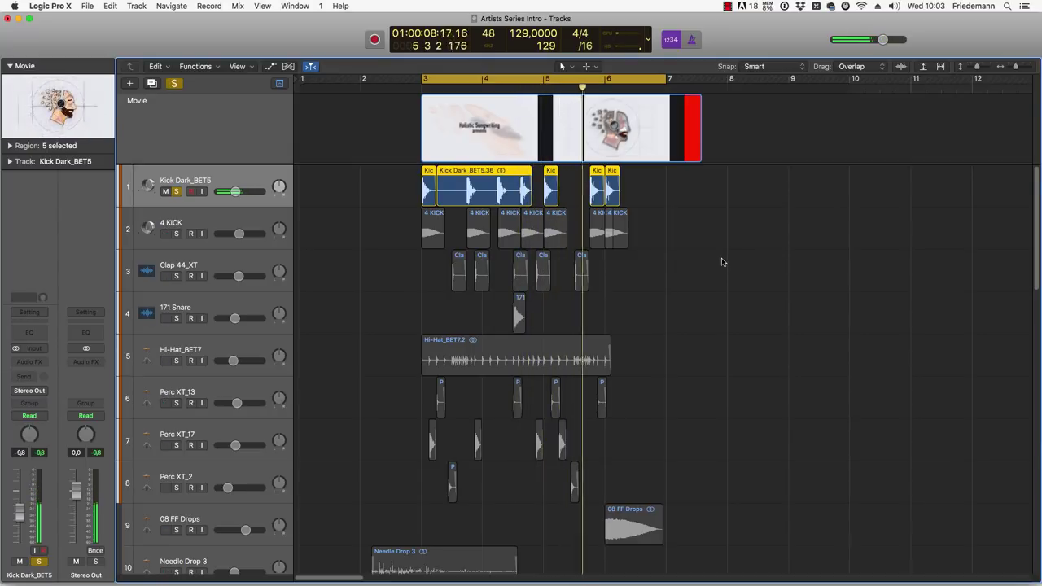
{"action": "left_click", "coordinate": [176, 234]}
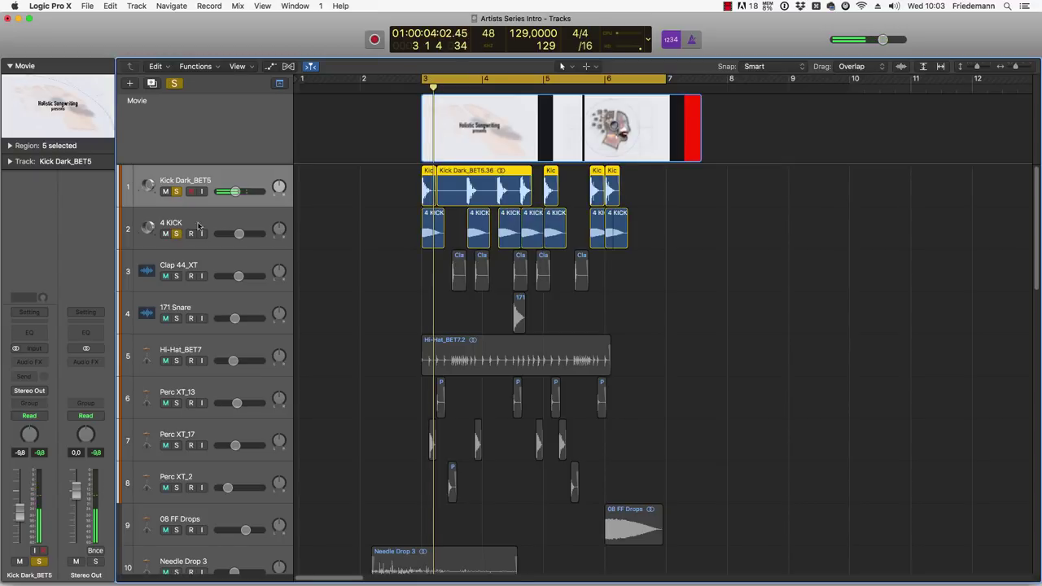
{"action": "left_click", "coordinate": [206, 224]}
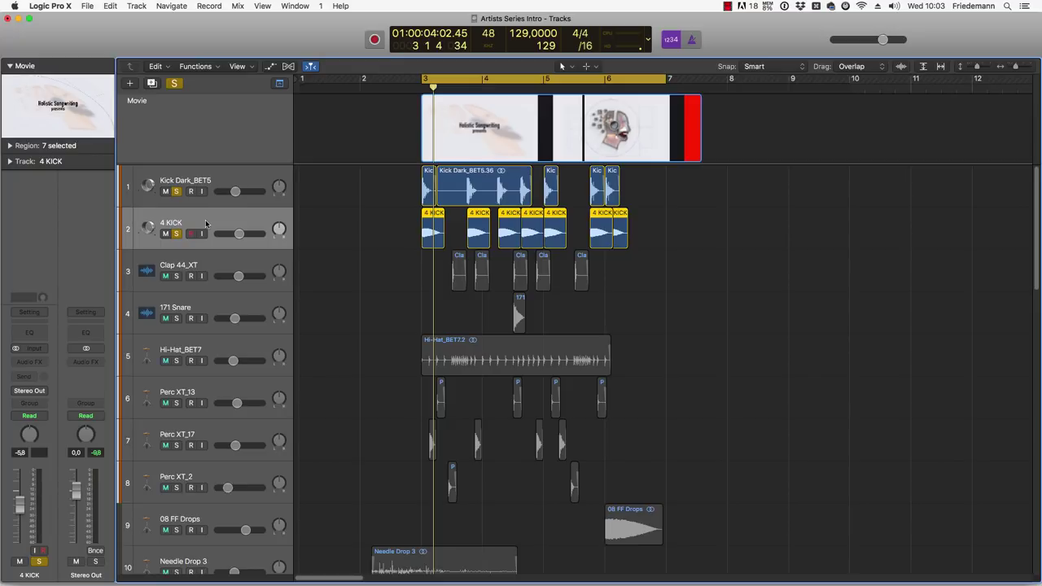
{"action": "left_click", "coordinate": [179, 192]}
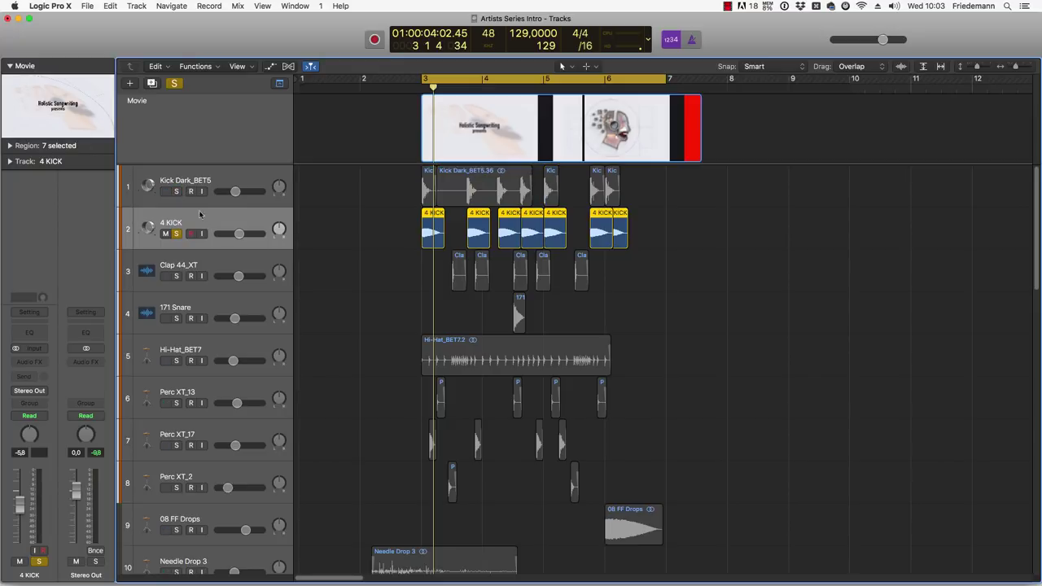
{"action": "key", "text": "space"}
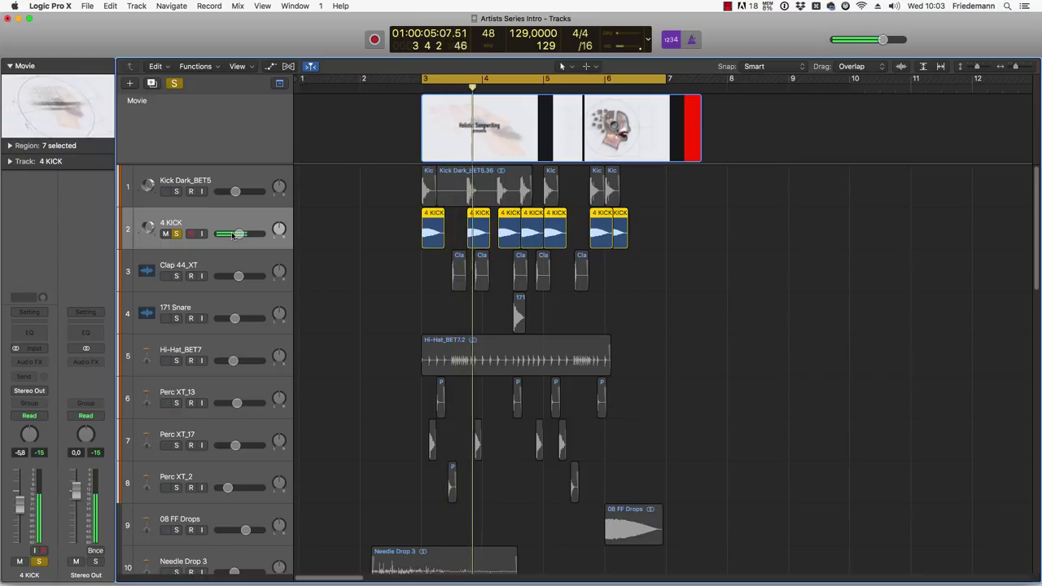
{"action": "left_click", "coordinate": [177, 192]}
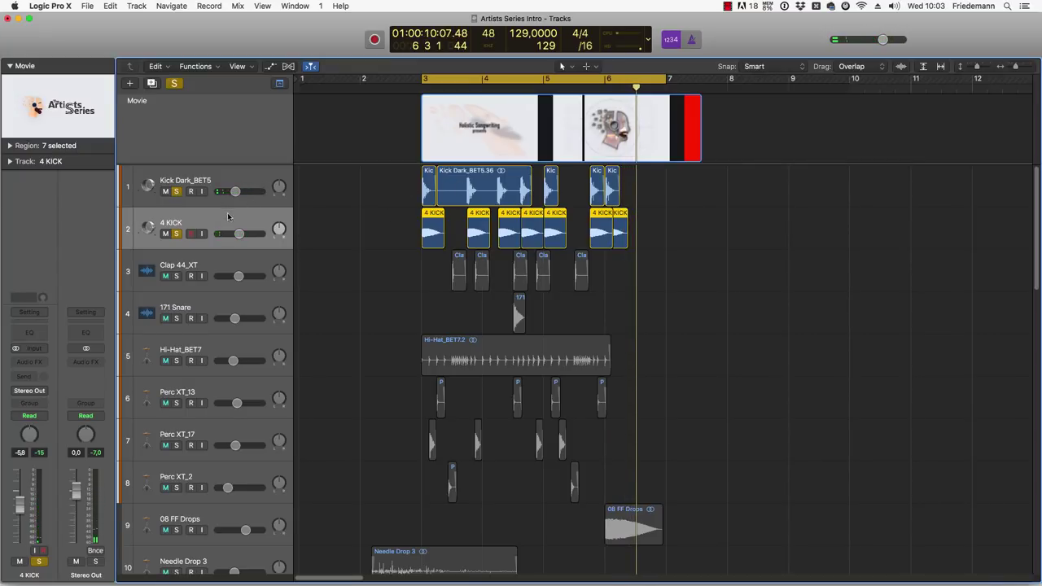
Step: Solo Clap 44_XT and Hi-Hat_BET7 with the kicks, trying then unsoloing 171 Snare
{"action": "left_click", "coordinate": [177, 276]}
{"action": "left_click", "coordinate": [208, 269]}
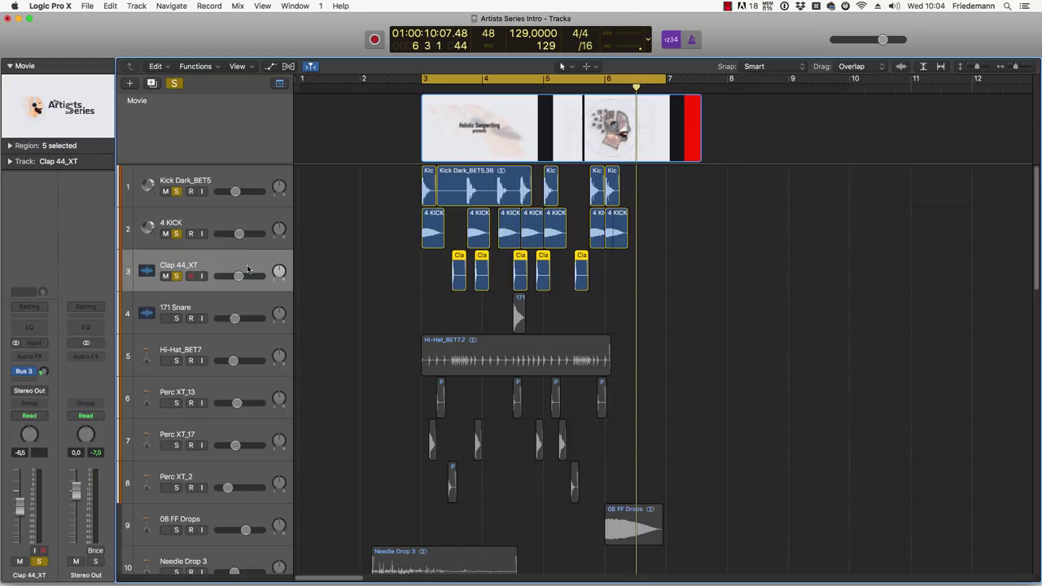
{"action": "key", "text": "space"}
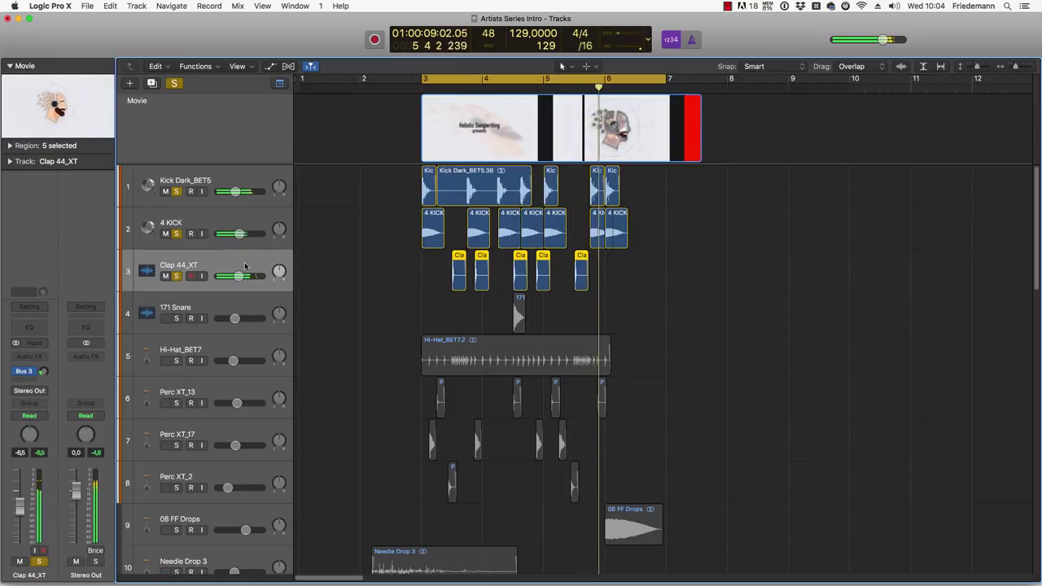
{"action": "left_click", "coordinate": [177, 318]}
{"action": "left_click", "coordinate": [228, 309]}
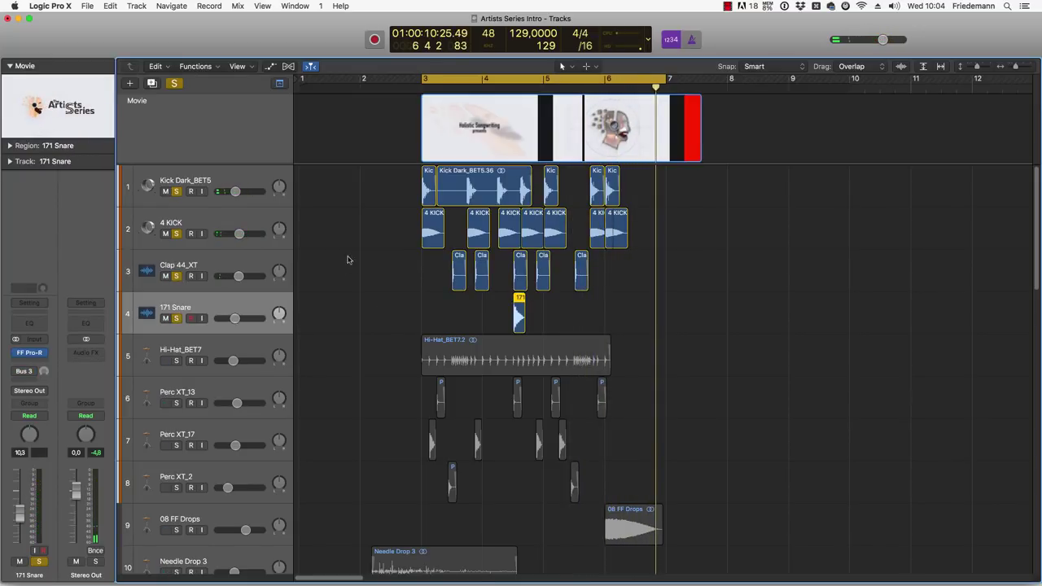
{"action": "left_click", "coordinate": [177, 319]}
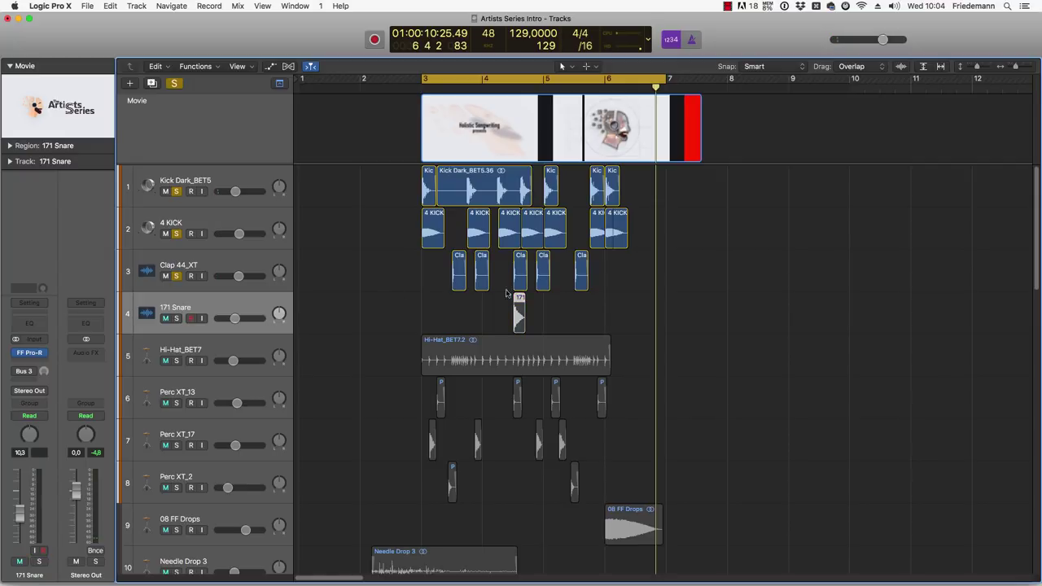
{"action": "left_click", "coordinate": [175, 360]}
{"action": "left_click", "coordinate": [252, 347]}
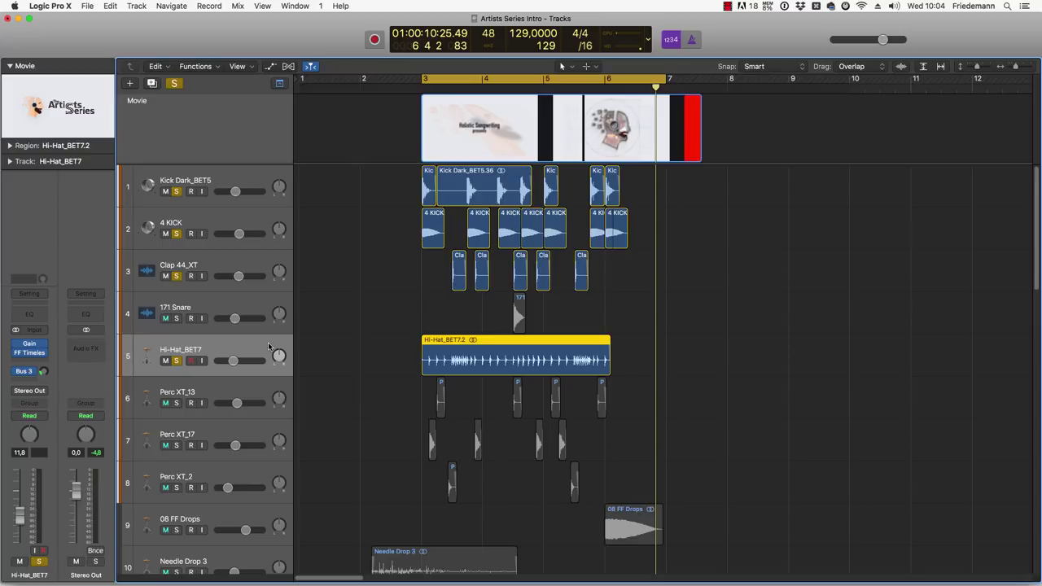
Step: Play the cycle and inspect the hi-hat's FF Timeless delay and its Aux 3 bus
{"action": "key", "text": "space"}
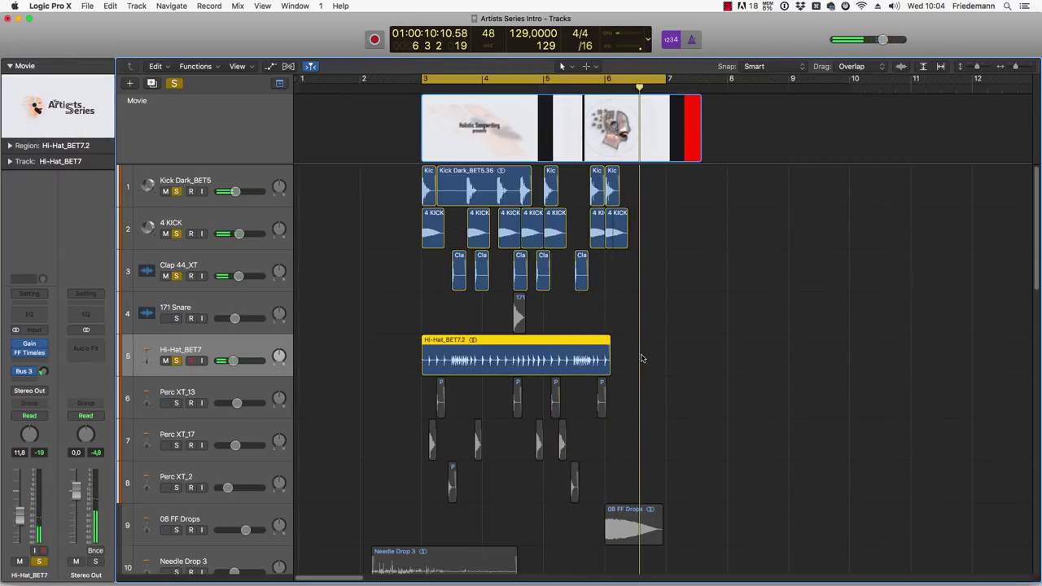
{"action": "left_click", "coordinate": [30, 356]}
{"action": "left_click_drag", "start_coordinate": [96, 46], "coordinate": [267, 48]}
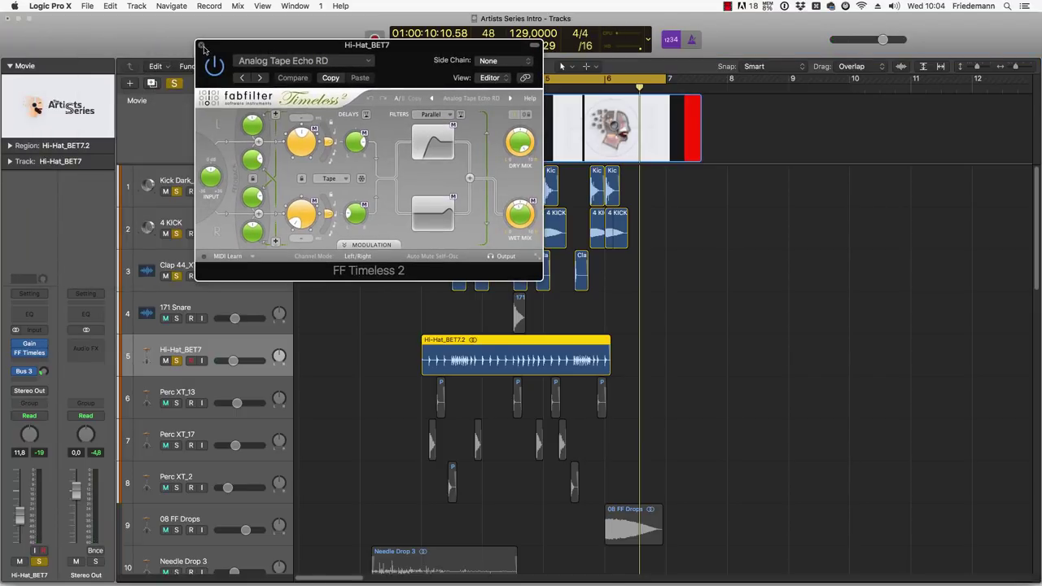
{"action": "left_click", "coordinate": [202, 46]}
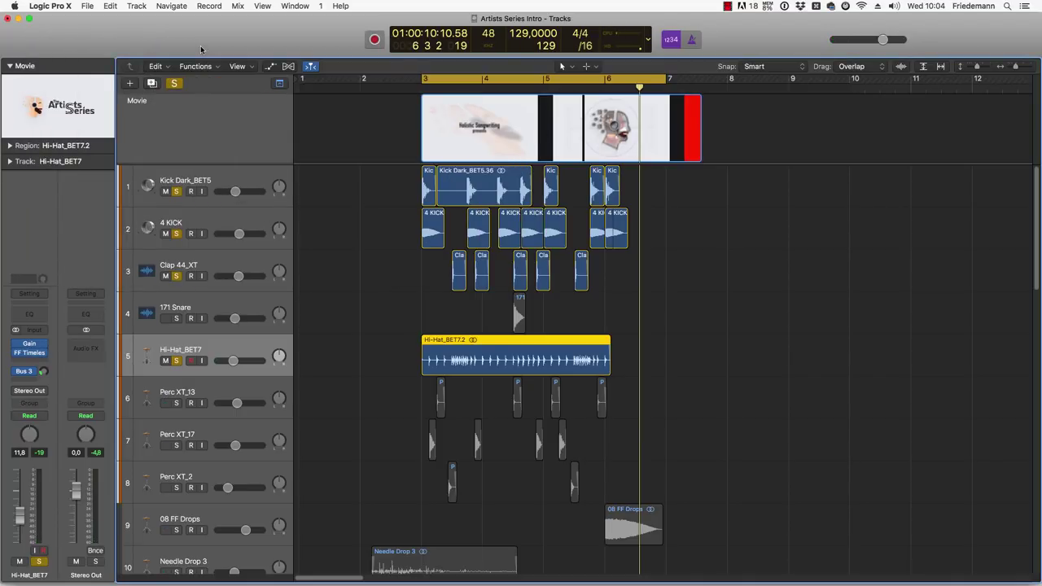
{"action": "left_click", "coordinate": [23, 370]}
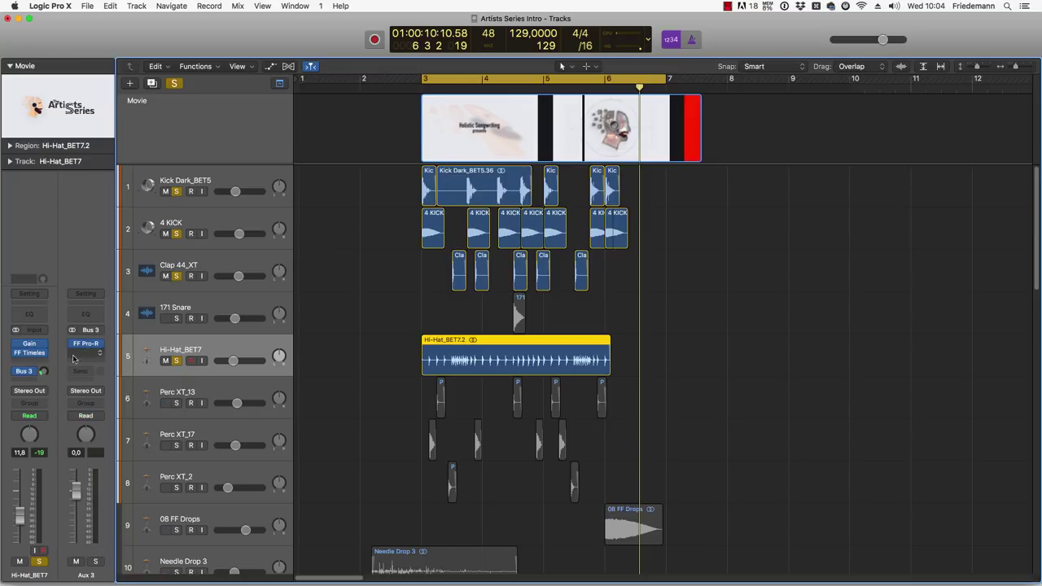
Step: Check the hi-hat's Gain plug-in, replay, and drag Hi-Hat_BET7 above 171 Snare
{"action": "left_click", "coordinate": [31, 346]}
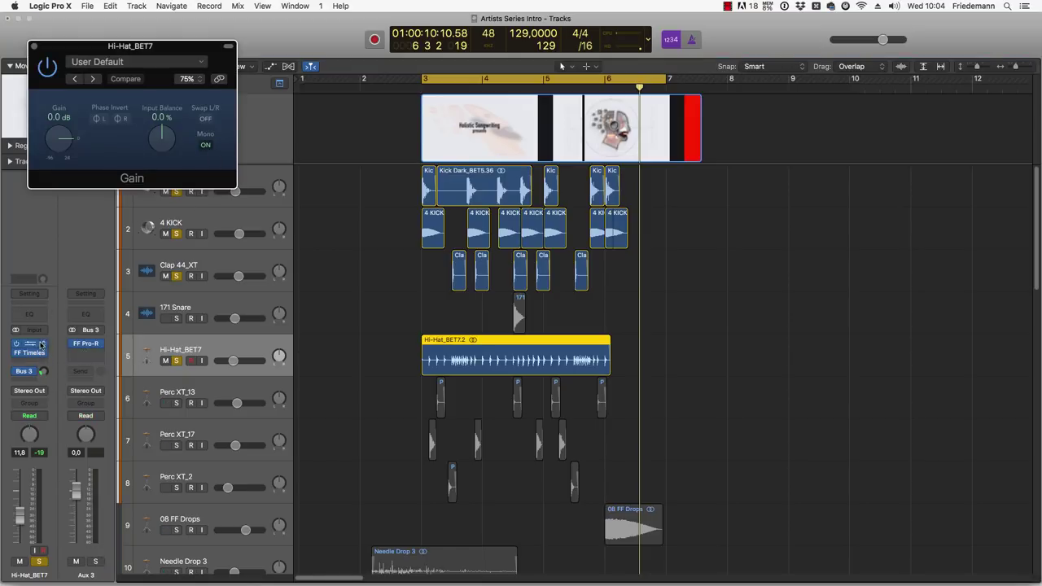
{"action": "left_click", "coordinate": [29, 346]}
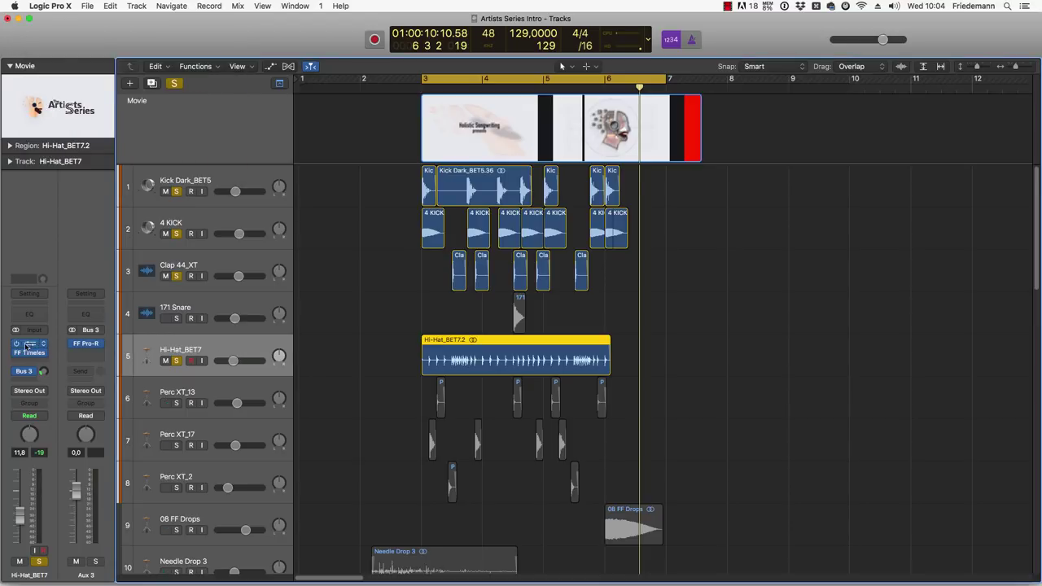
{"action": "key", "text": "space"}
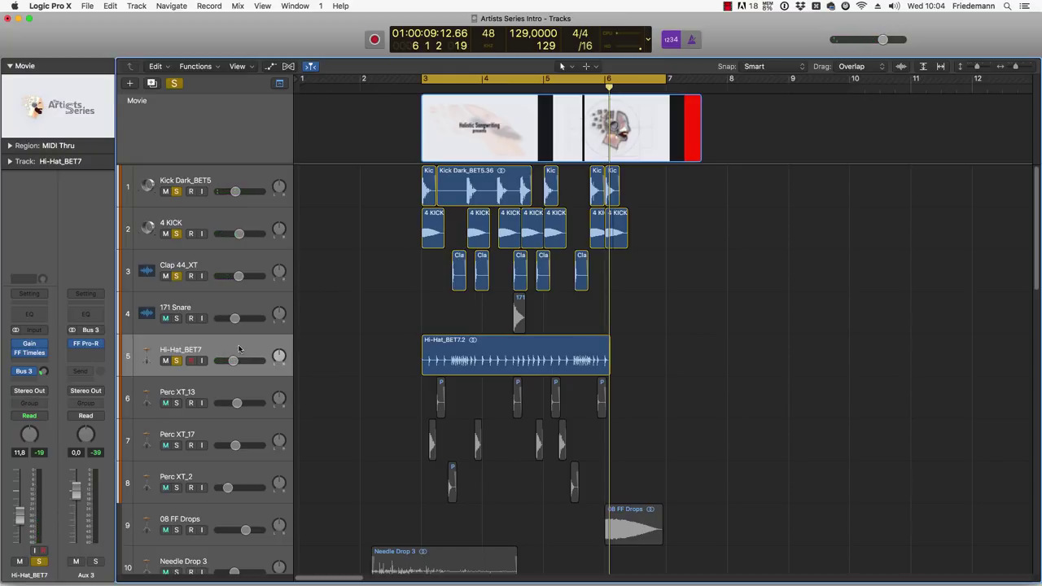
{"action": "left_click_drag", "start_coordinate": [240, 350], "coordinate": [240, 309]}
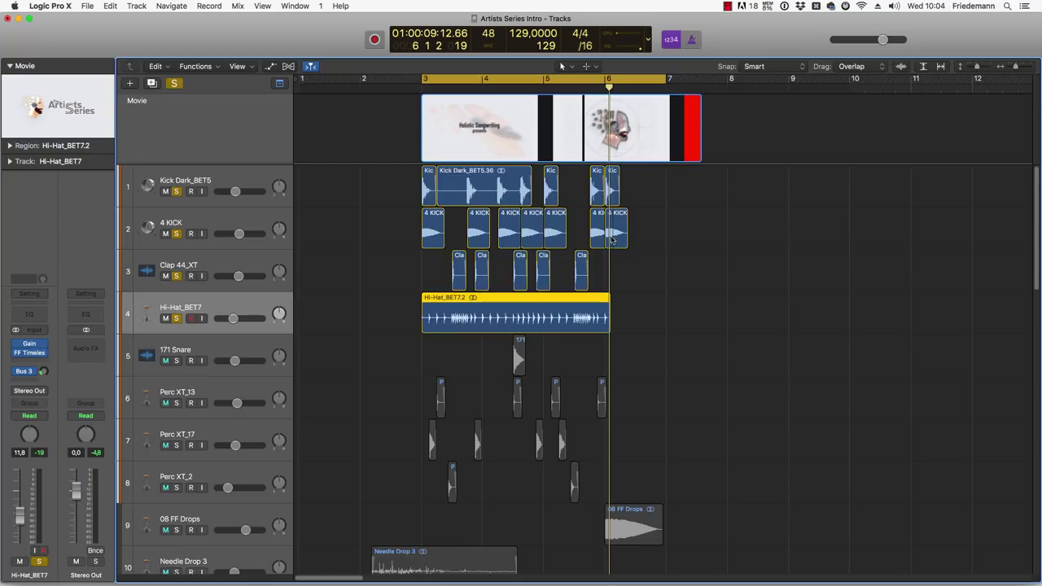
Step: Select the 171 Snare through Perc tracks, then clear the snare and percussion region selection
{"action": "scroll", "coordinate": [613, 243], "scroll_direction": "down", "scroll_amount": 1}
{"action": "left_click", "coordinate": [210, 333]}
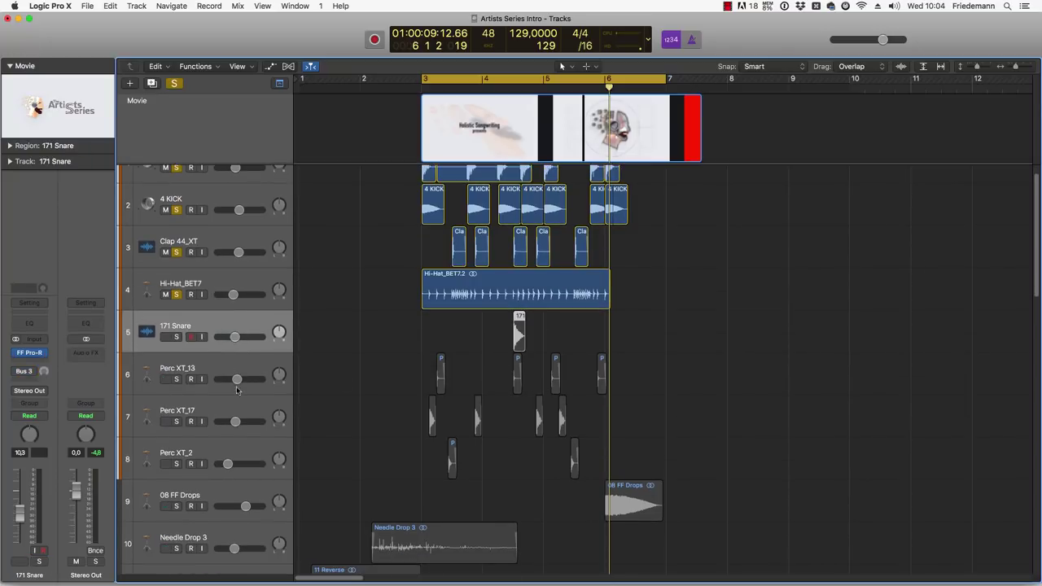
{"action": "left_click", "coordinate": [243, 456], "text": "shift"}
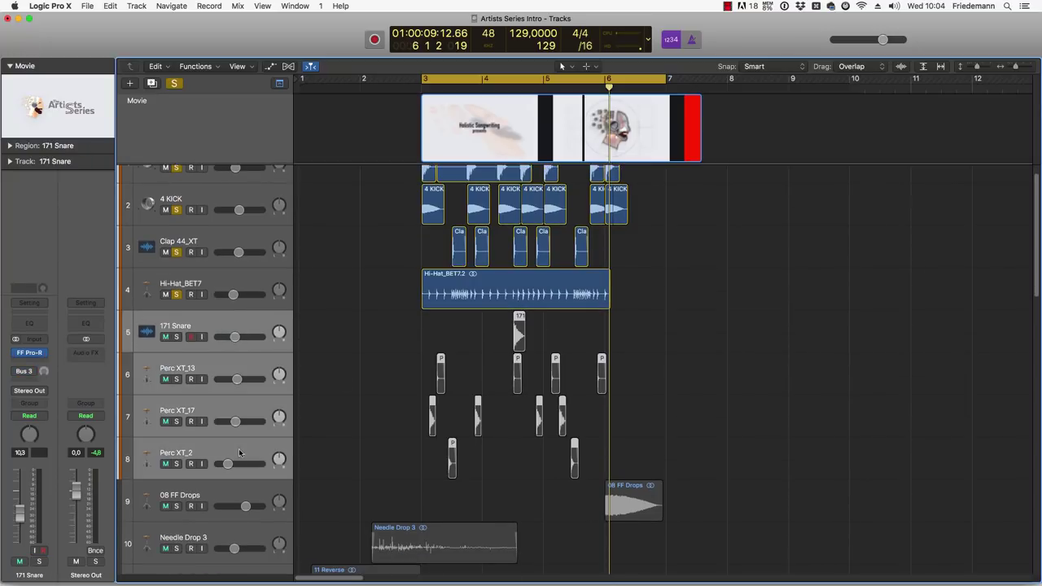
{"action": "left_click", "coordinate": [374, 452]}
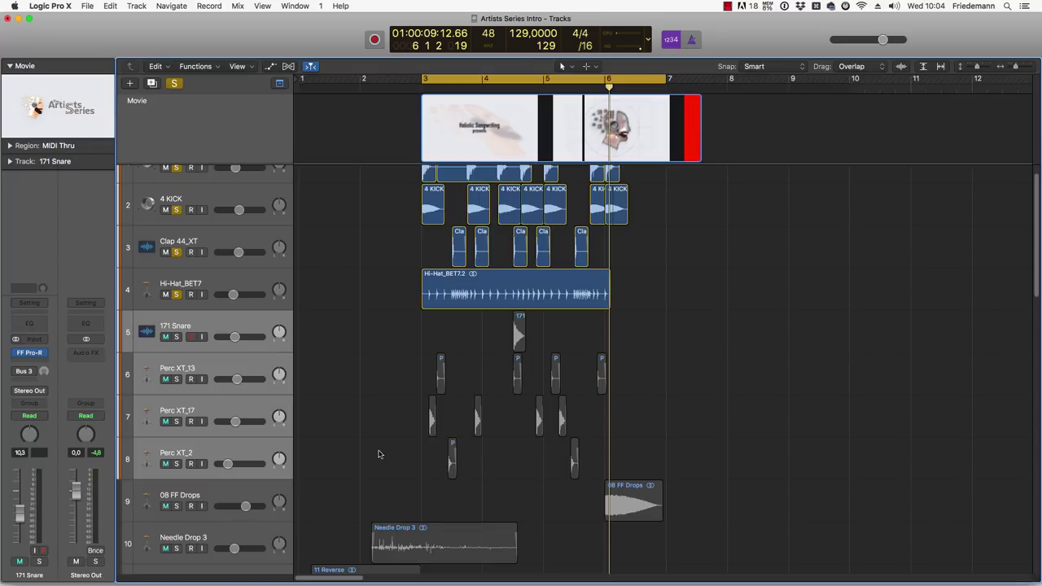
{"action": "key", "text": "ctrl+m"}
Step: Move the playhead between about bars 3.45 and 4.5 while selecting and deselecting Clap regions
{"action": "left_click", "coordinate": [512, 84]}
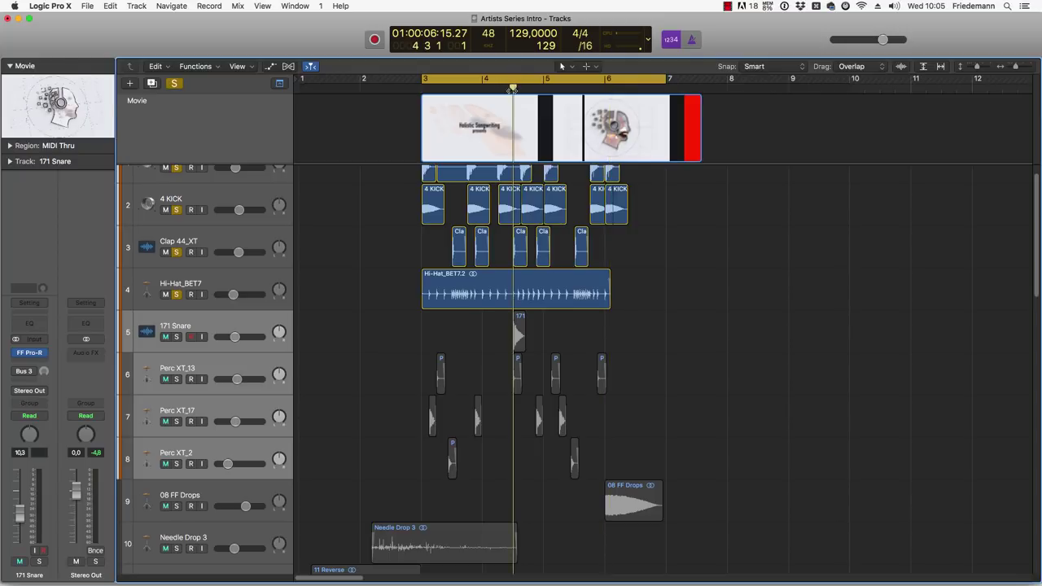
{"action": "left_click", "coordinate": [481, 234]}
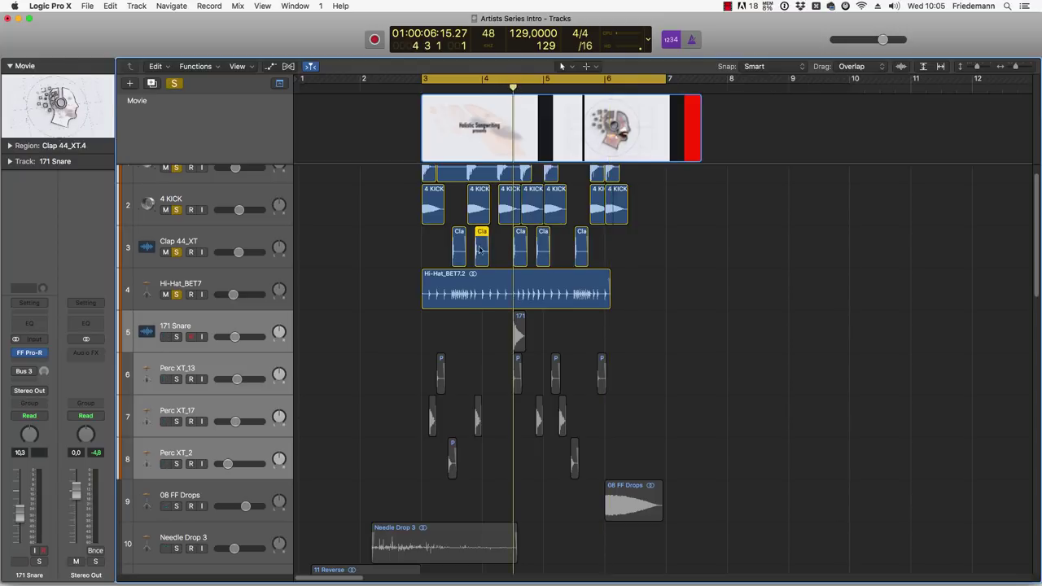
{"action": "key", "text": "shift+Home"}
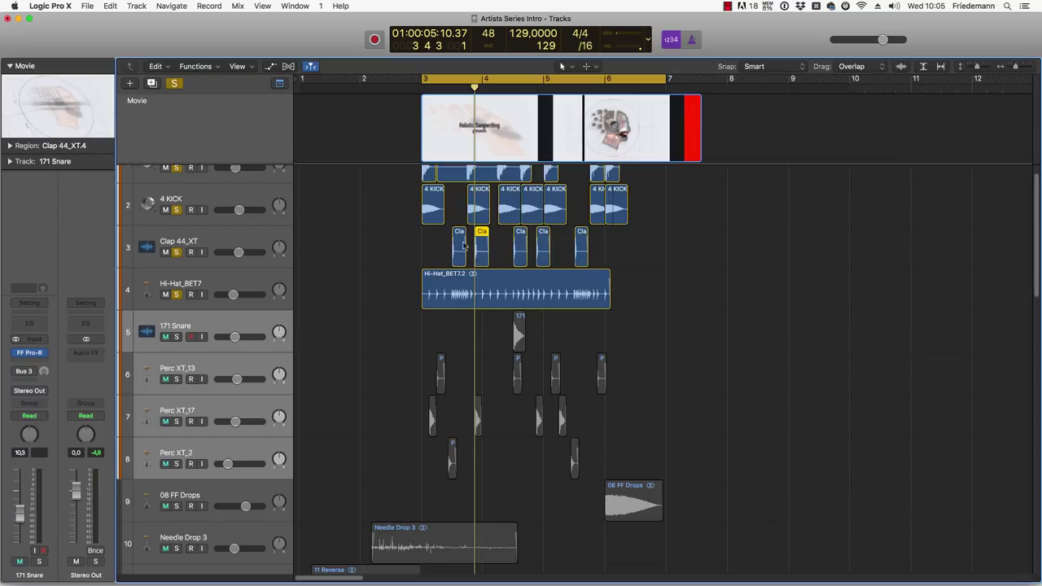
{"action": "left_click", "coordinate": [459, 254]}
{"action": "left_click", "coordinate": [521, 252], "text": "shift"}
{"action": "left_click", "coordinate": [578, 257], "text": "shift"}
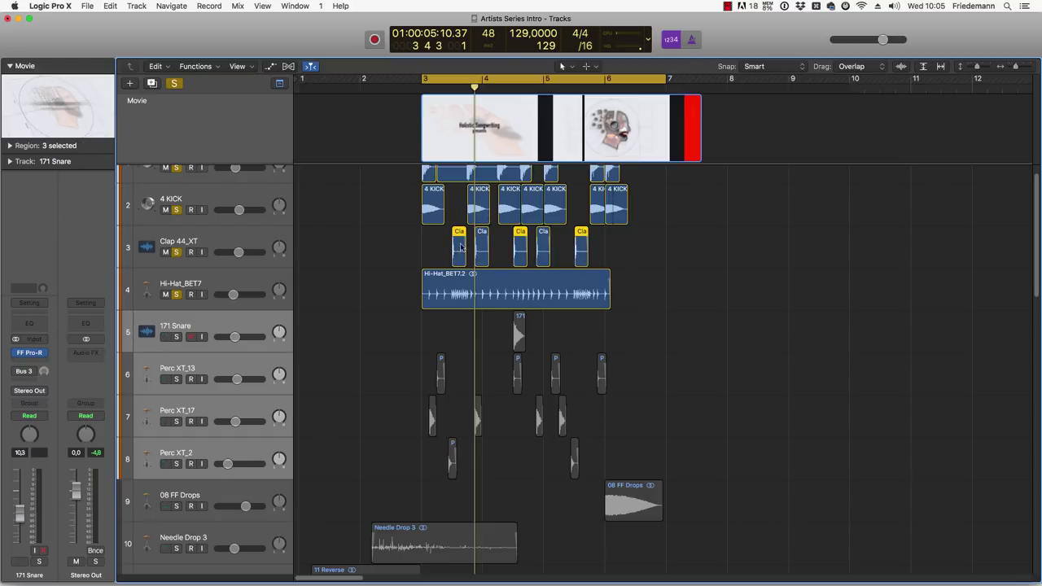
{"action": "left_click", "coordinate": [452, 87]}
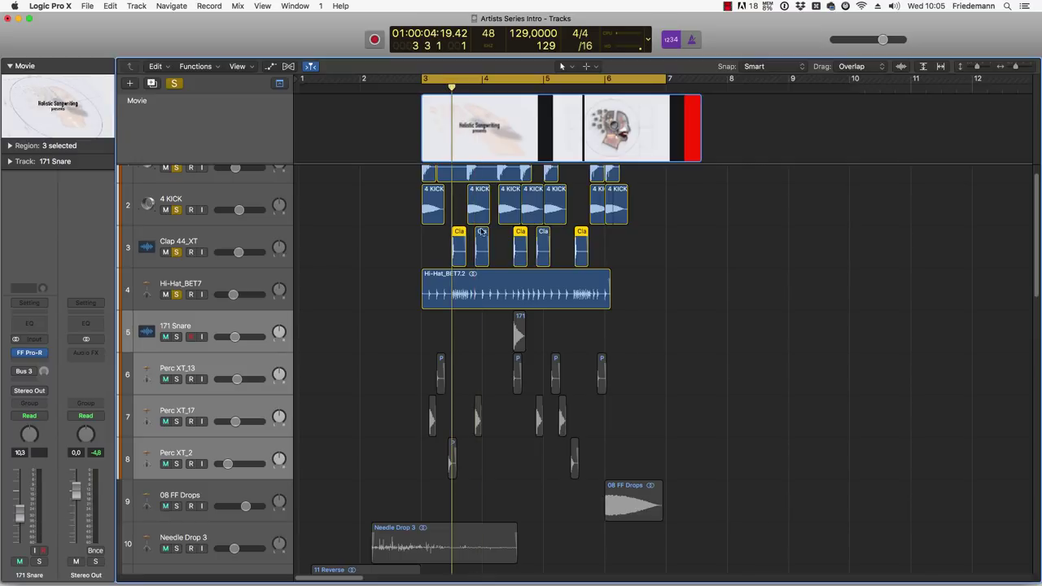
{"action": "left_click", "coordinate": [581, 248], "text": "shift"}
{"action": "left_click", "coordinate": [514, 88]}
{"action": "left_click", "coordinate": [550, 337]}
Step: Solo 171 Snare, play from the cycle start, then solo Perc XT_13 too
{"action": "left_click", "coordinate": [177, 337]}
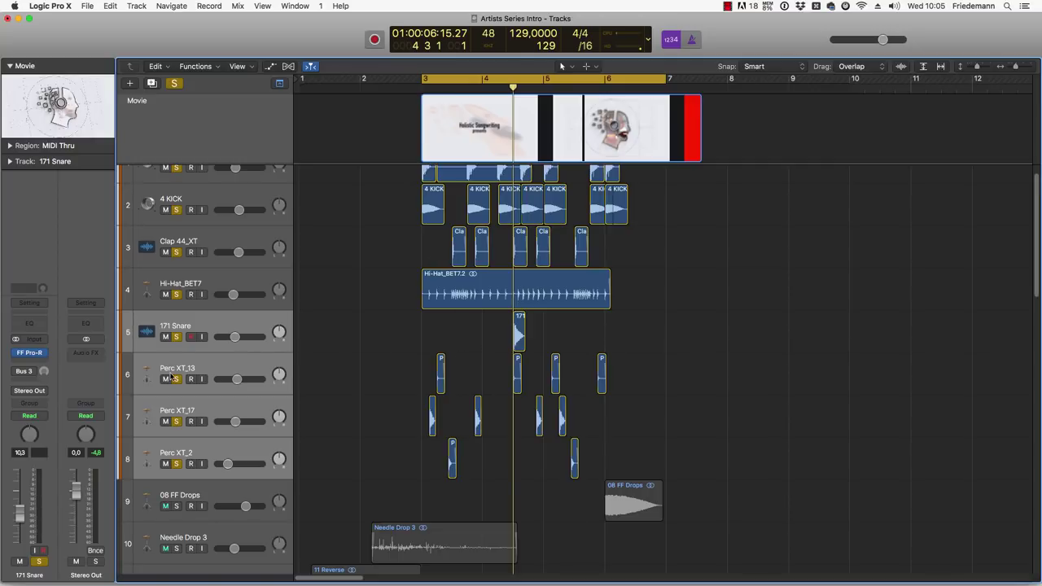
{"action": "key", "text": "space"}
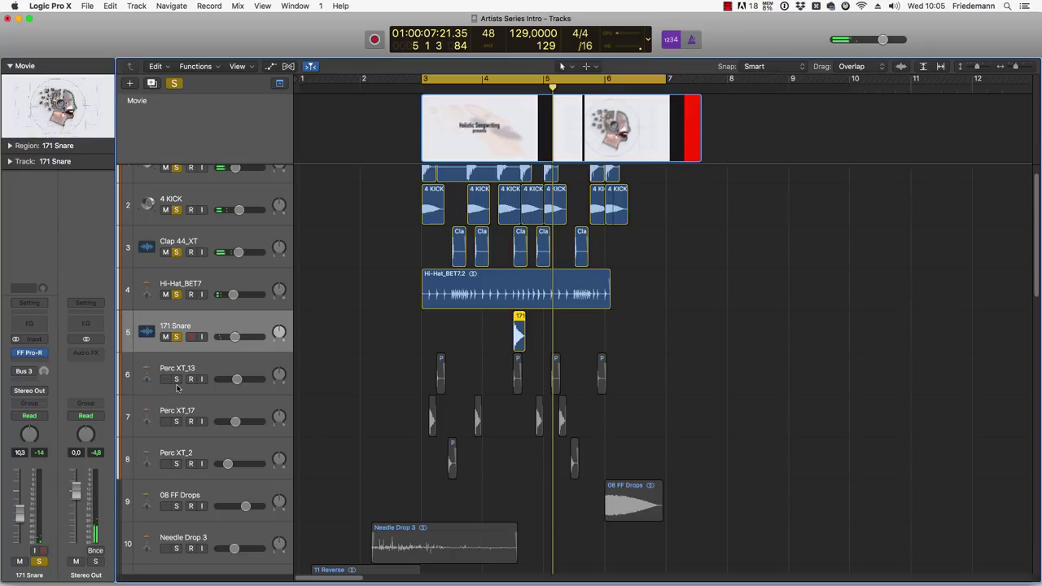
{"action": "left_click", "coordinate": [175, 381]}
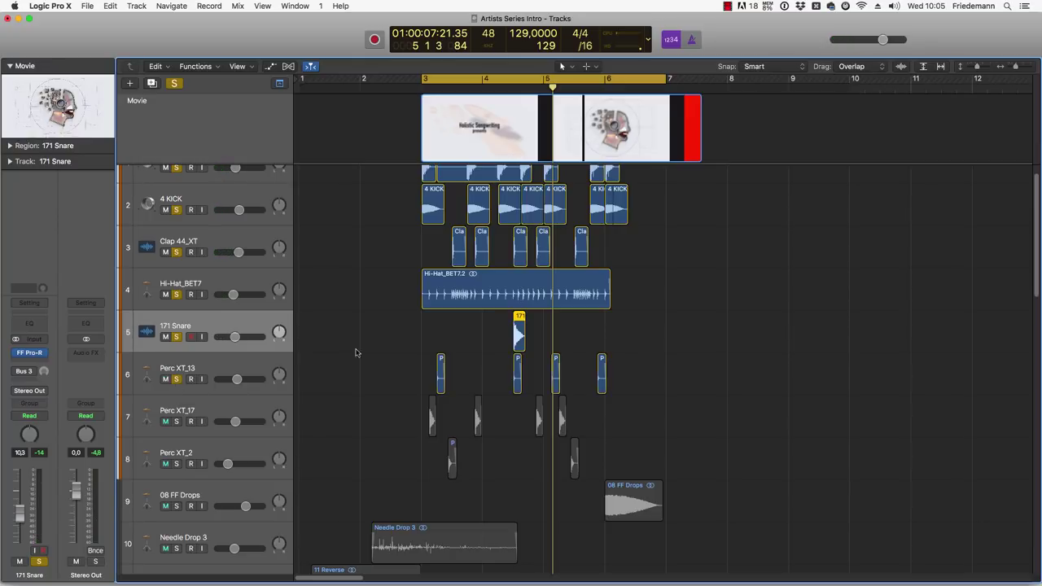
Step: Audition Perc XT_17 from its regions, then select both Perc XT_2 regions and play the cycle
{"action": "scroll", "coordinate": [333, 382], "scroll_direction": "down", "scroll_amount": 1}
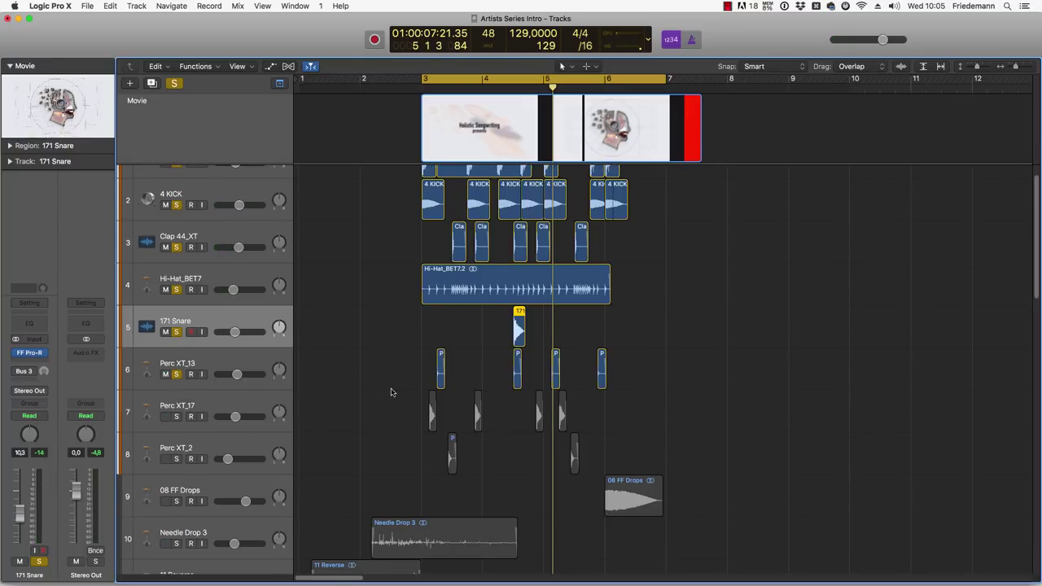
{"action": "key", "text": "space"}
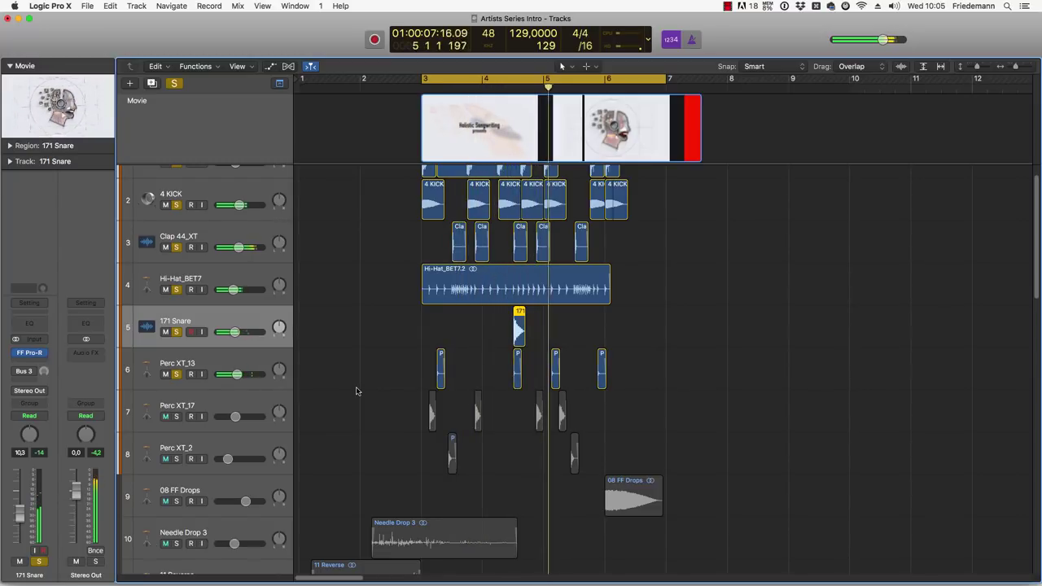
{"action": "left_click", "coordinate": [184, 414]}
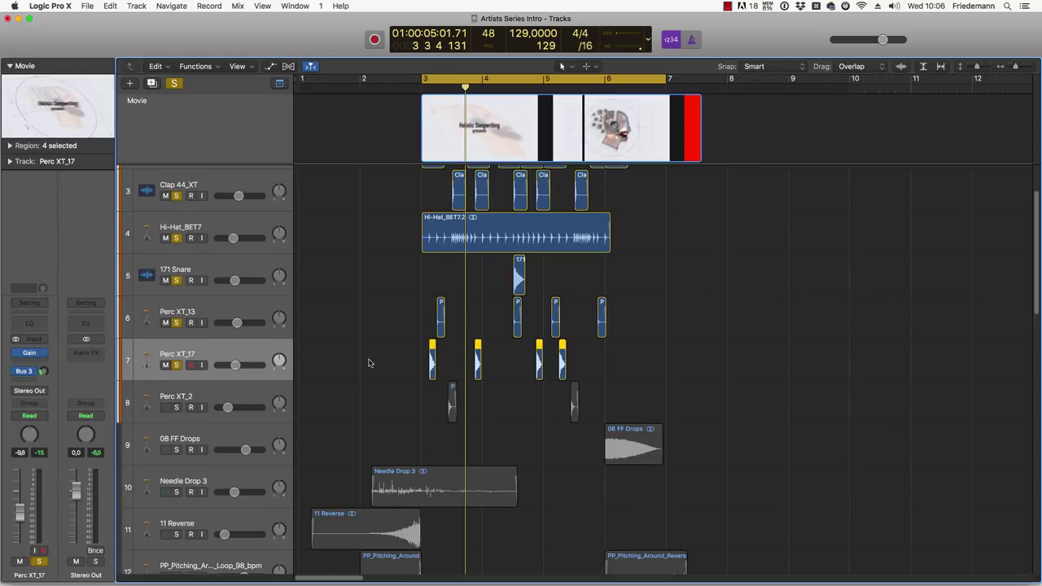
{"action": "key", "text": "shift+space"}
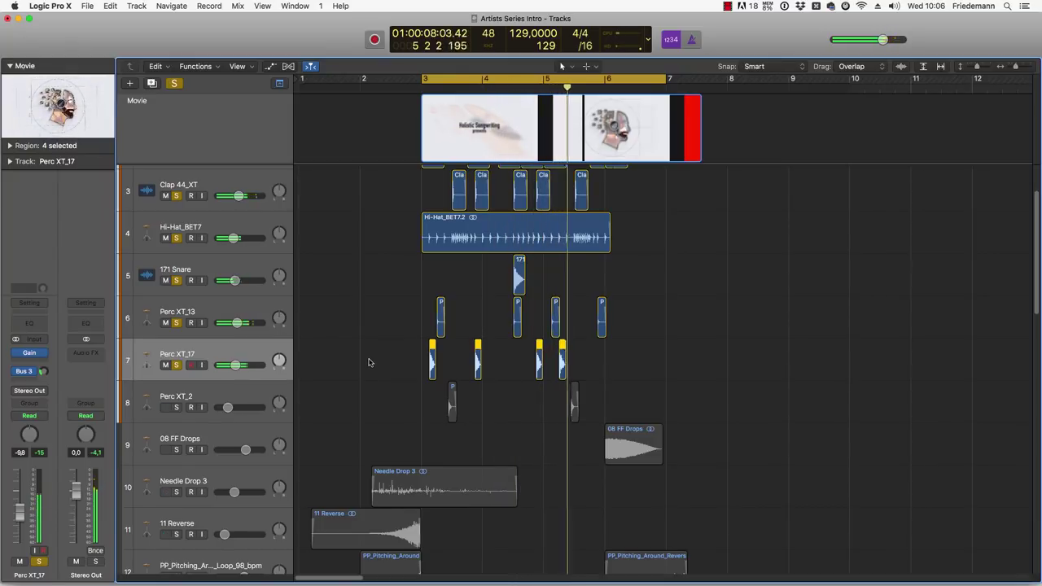
{"action": "key", "text": "space"}
{"action": "left_click", "coordinate": [263, 399]}
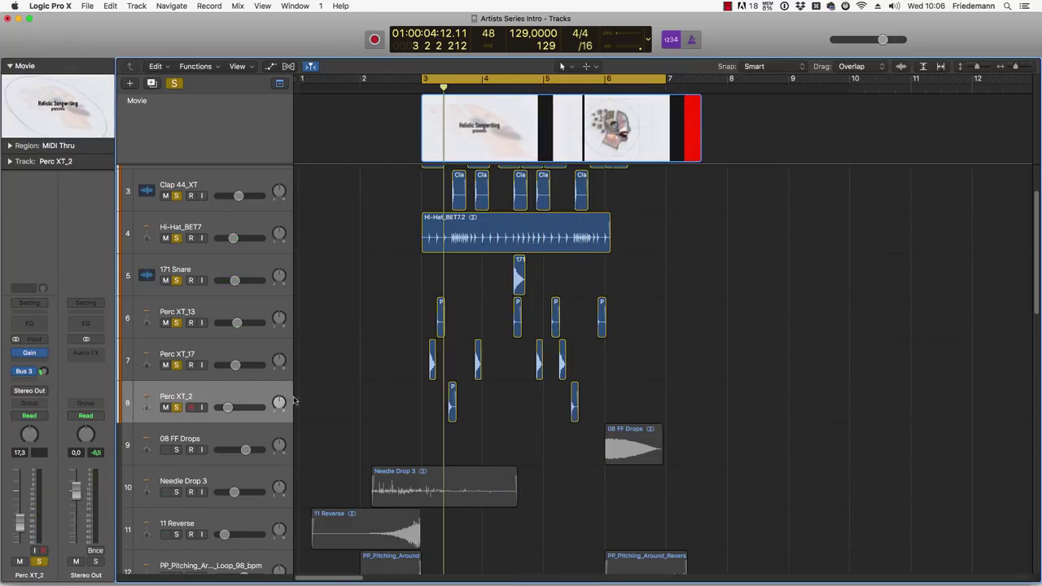
{"action": "left_click", "coordinate": [242, 397]}
{"action": "key", "text": "space"}
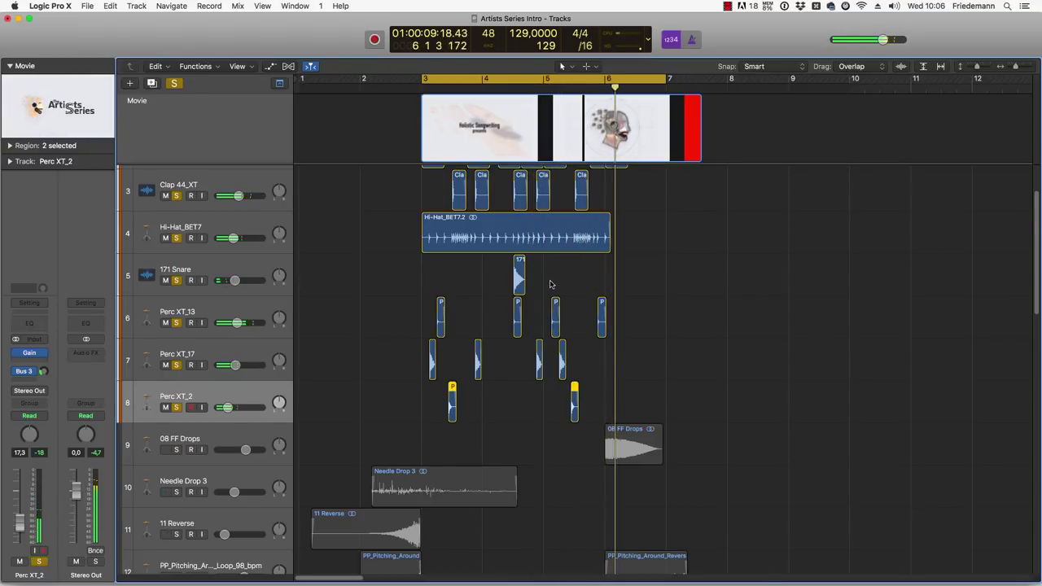
Step: Stop playback at bar 6 and scroll down to the sound-effect tracks
{"action": "scroll", "coordinate": [550, 282], "scroll_direction": "down", "scroll_amount": 3}
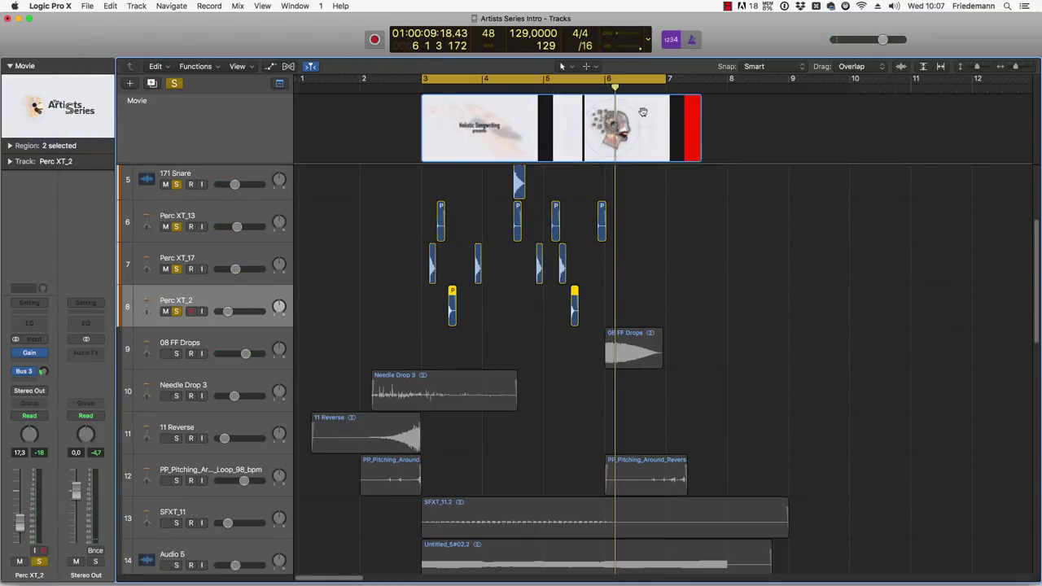
{"action": "left_click", "coordinate": [596, 77]}
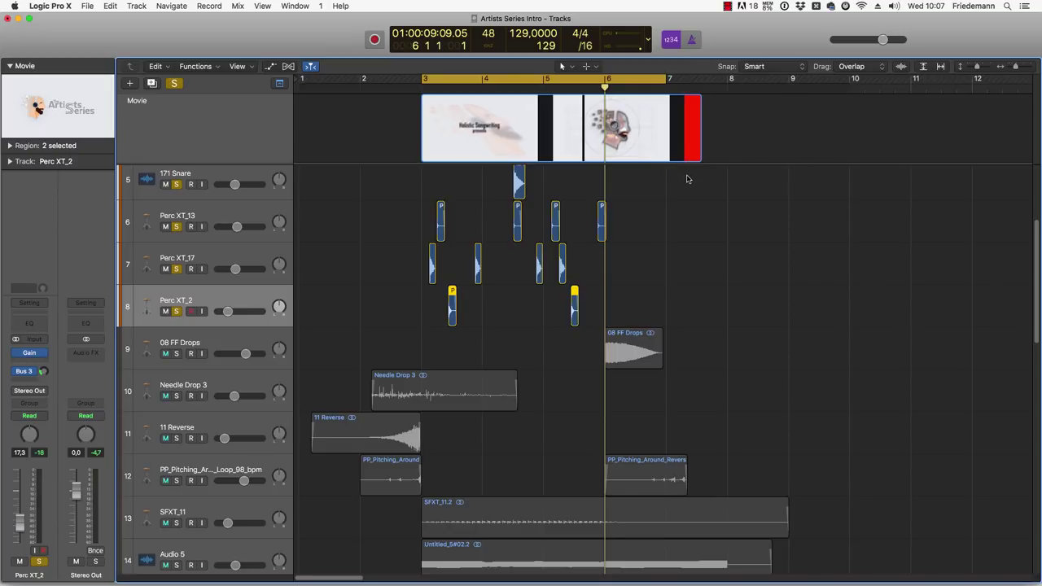
{"action": "scroll", "coordinate": [686, 176], "scroll_direction": "down", "scroll_amount": 3}
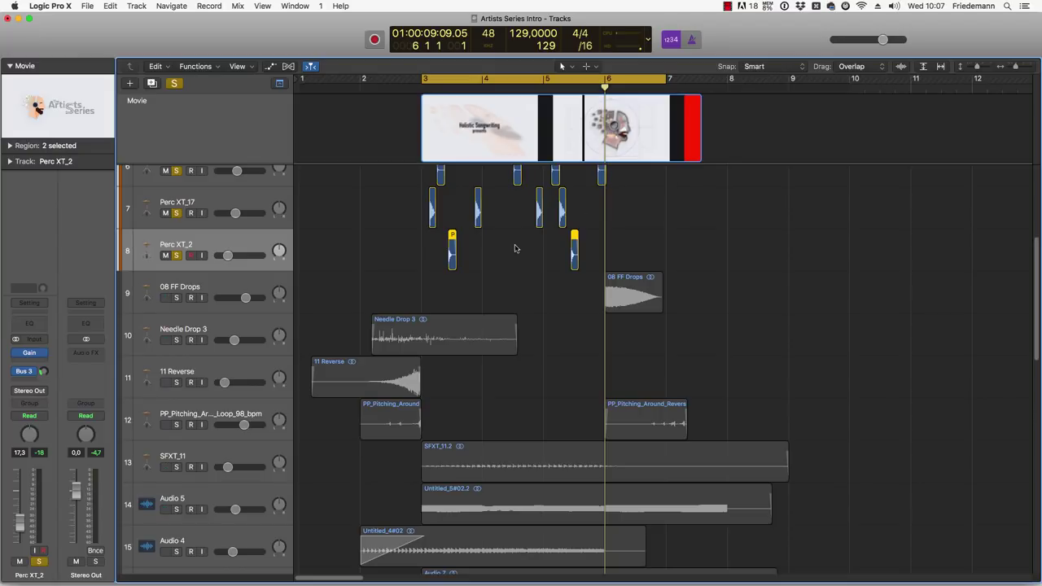
Step: Solo 08 FF Drops, turn off the bar 3–7 cycle, and briefly play
{"action": "left_click", "coordinate": [177, 298]}
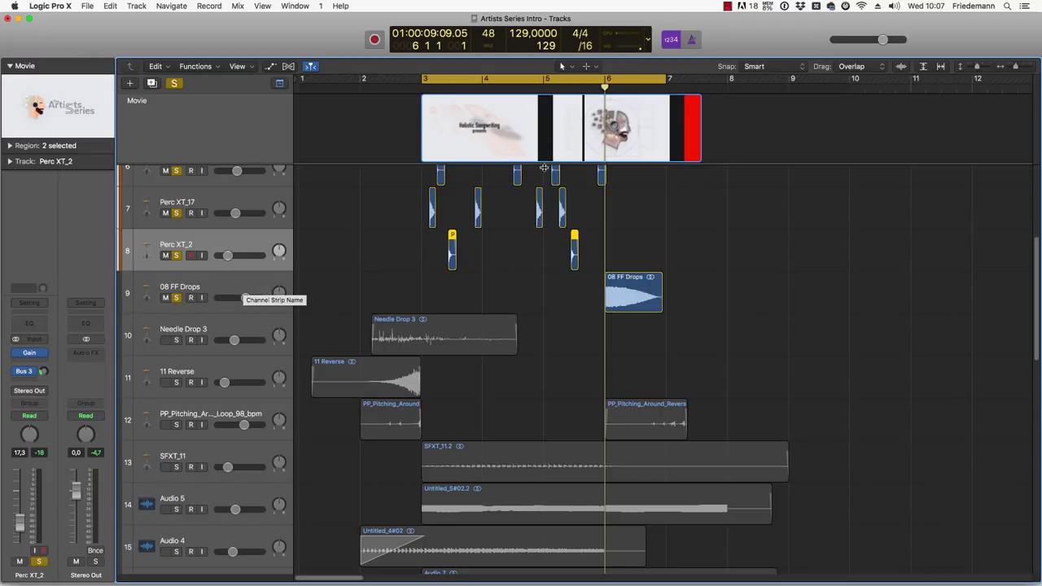
{"action": "left_click", "coordinate": [669, 285]}
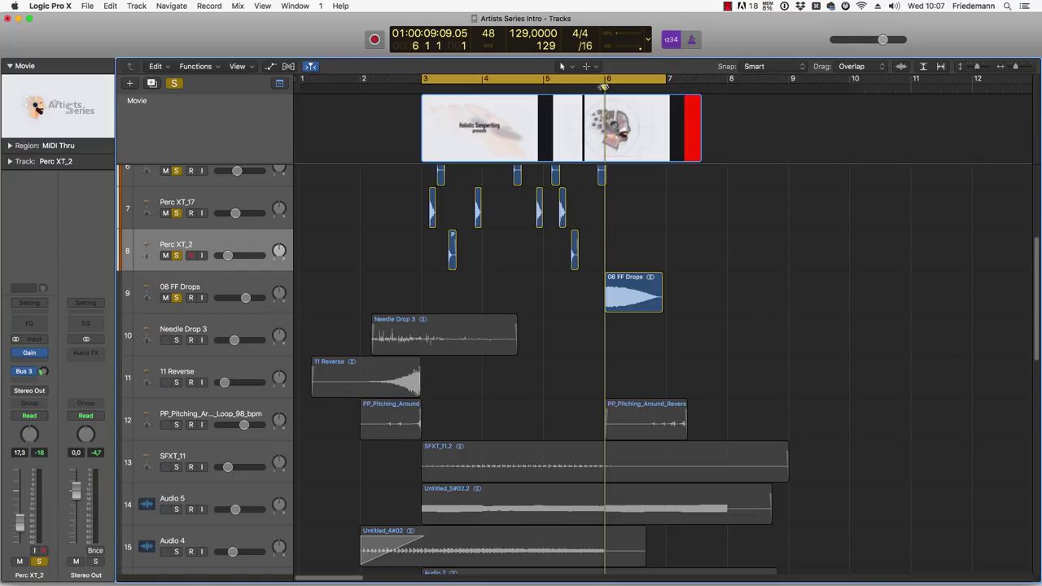
{"action": "left_click", "coordinate": [605, 79]}
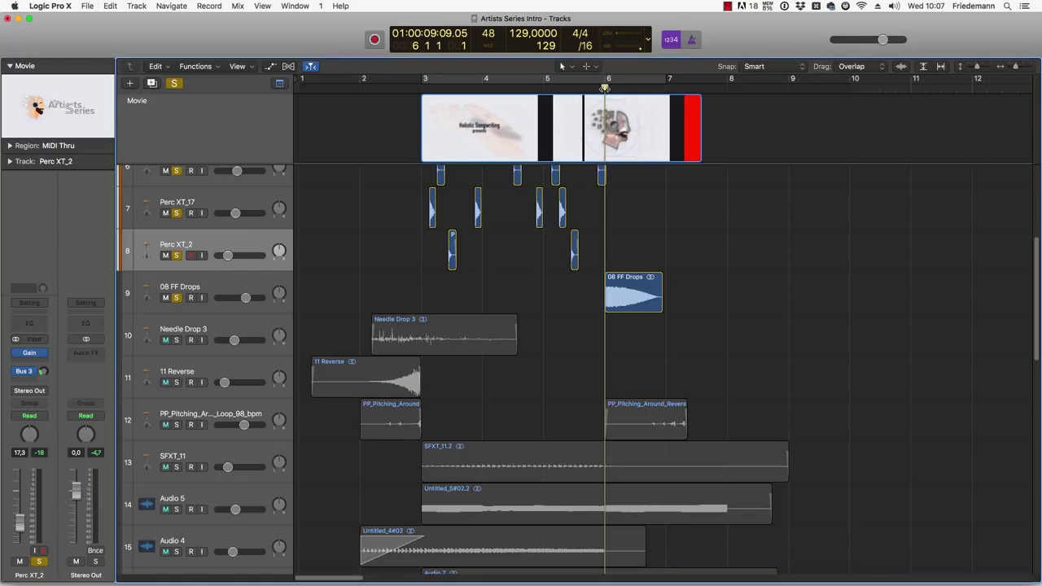
{"action": "key", "text": "space"}
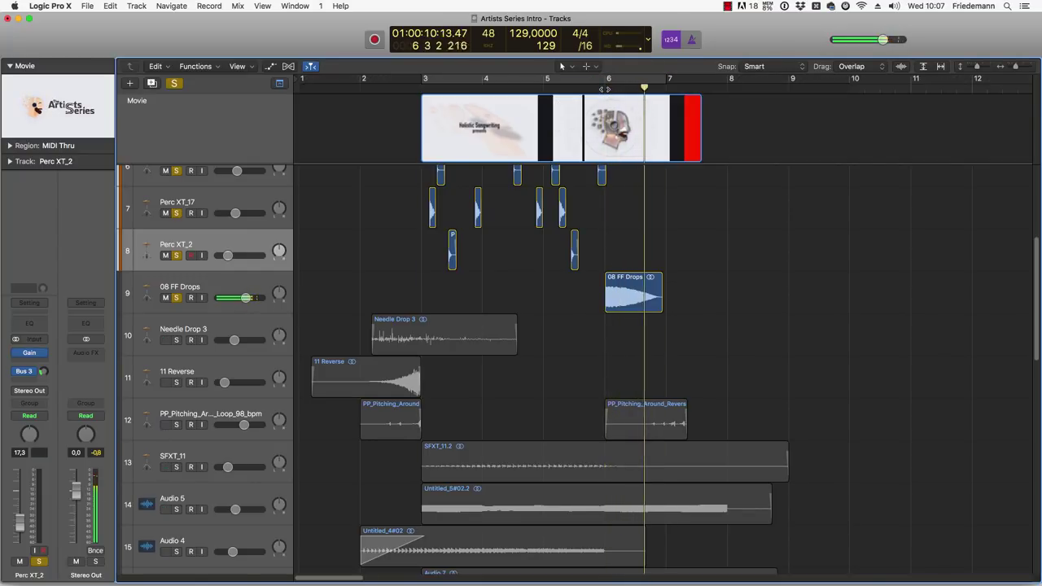
{"action": "key", "text": "space"}
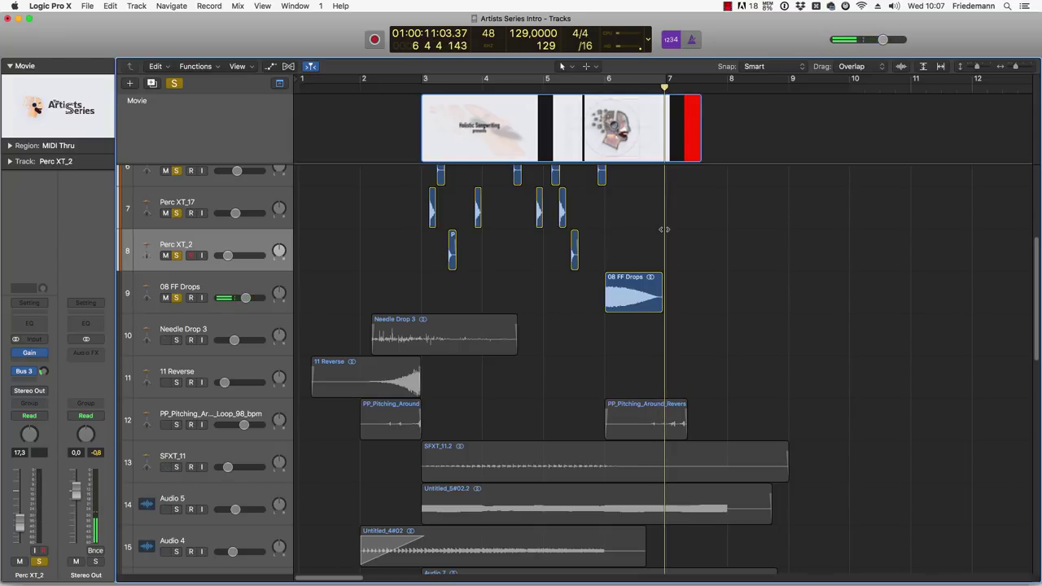
Step: Solo Needle Drop 3 and 11 Reverse, playing from near bar 2 and bar 1.5
{"action": "left_click", "coordinate": [179, 333]}
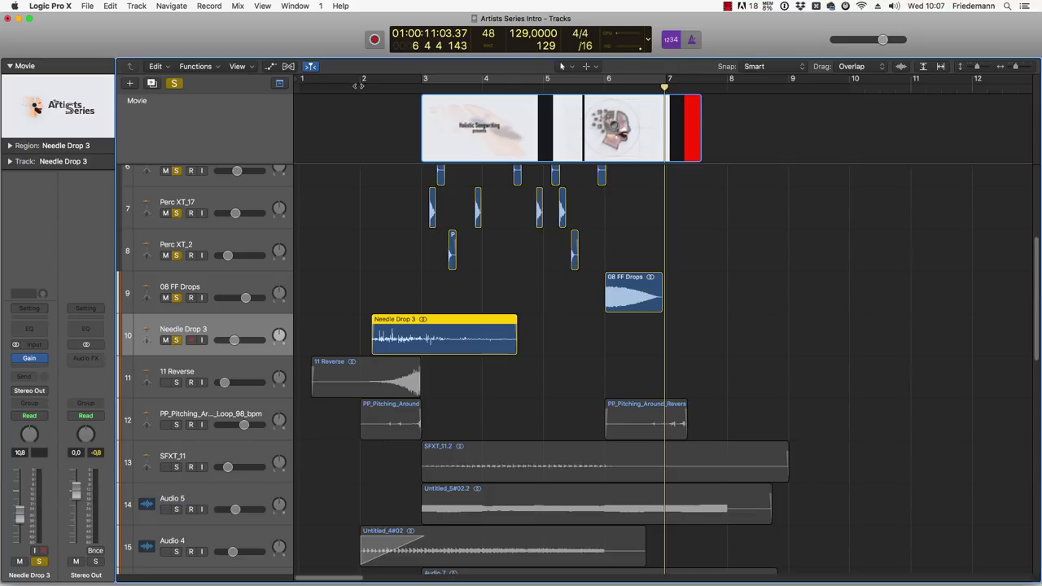
{"action": "double_click", "coordinate": [358, 84]}
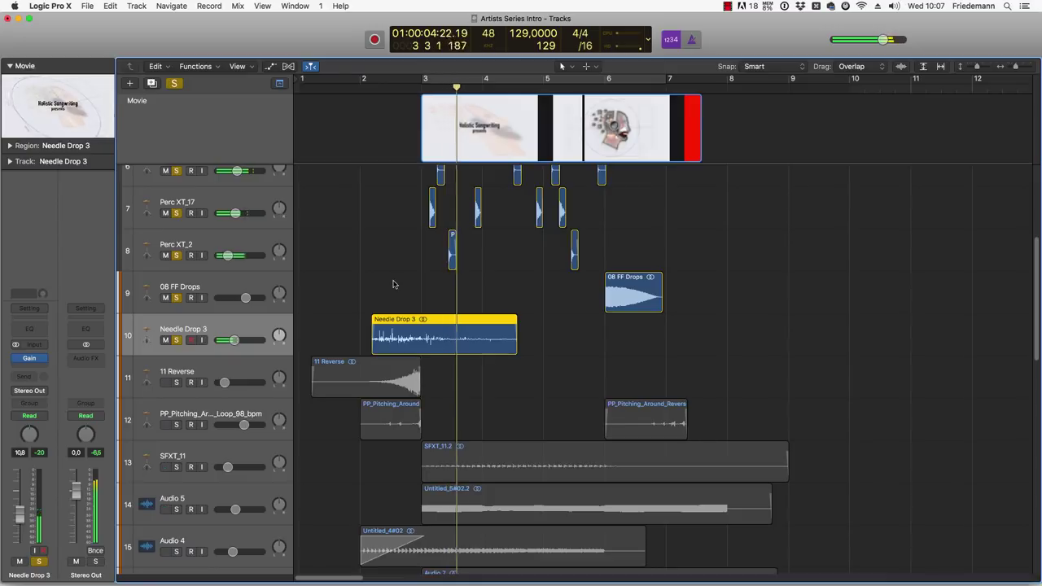
{"action": "scroll", "coordinate": [389, 281], "scroll_direction": "down", "scroll_amount": 2}
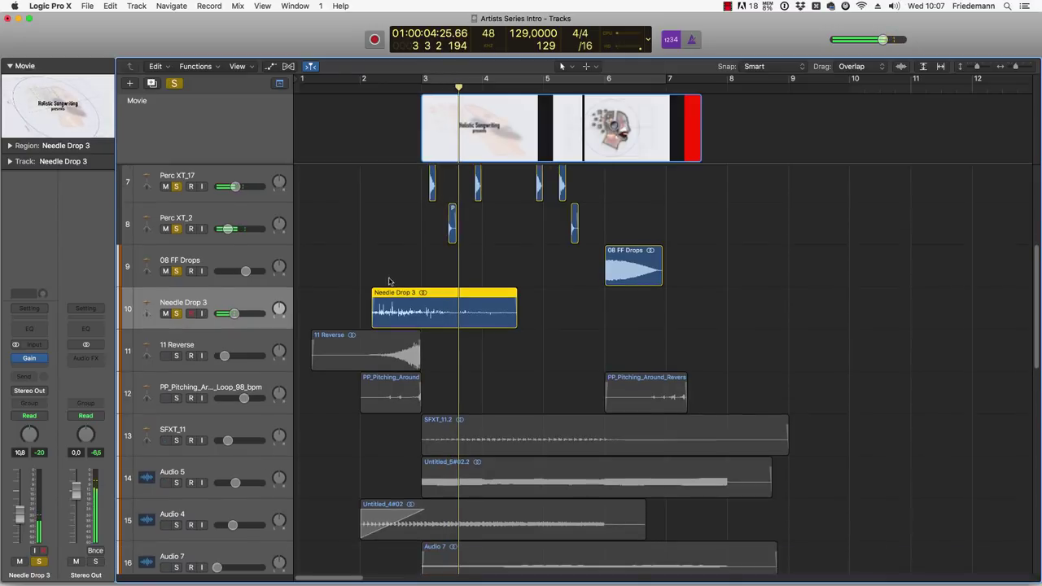
{"action": "left_click", "coordinate": [176, 357]}
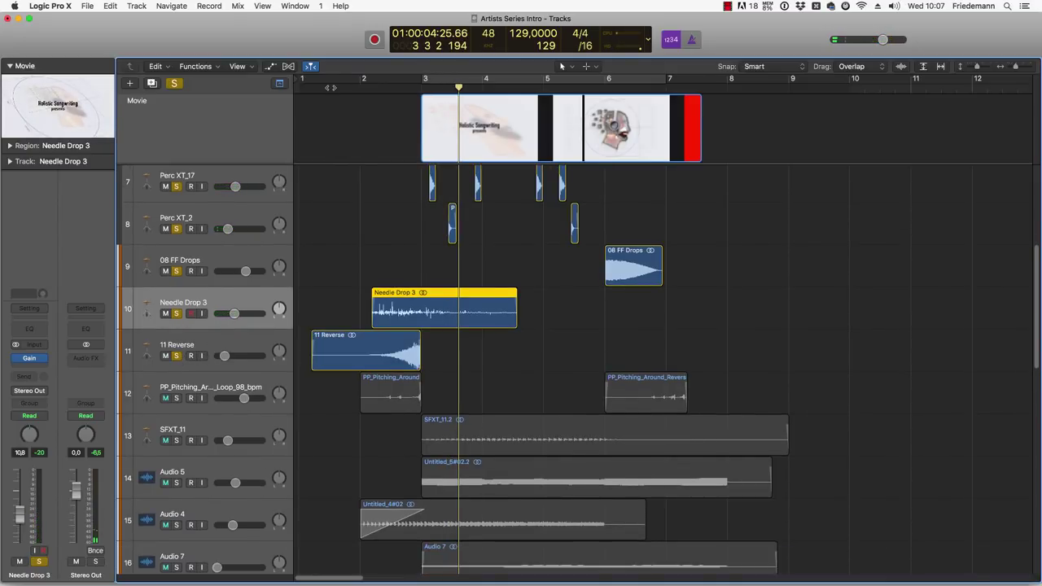
{"action": "double_click", "coordinate": [329, 87]}
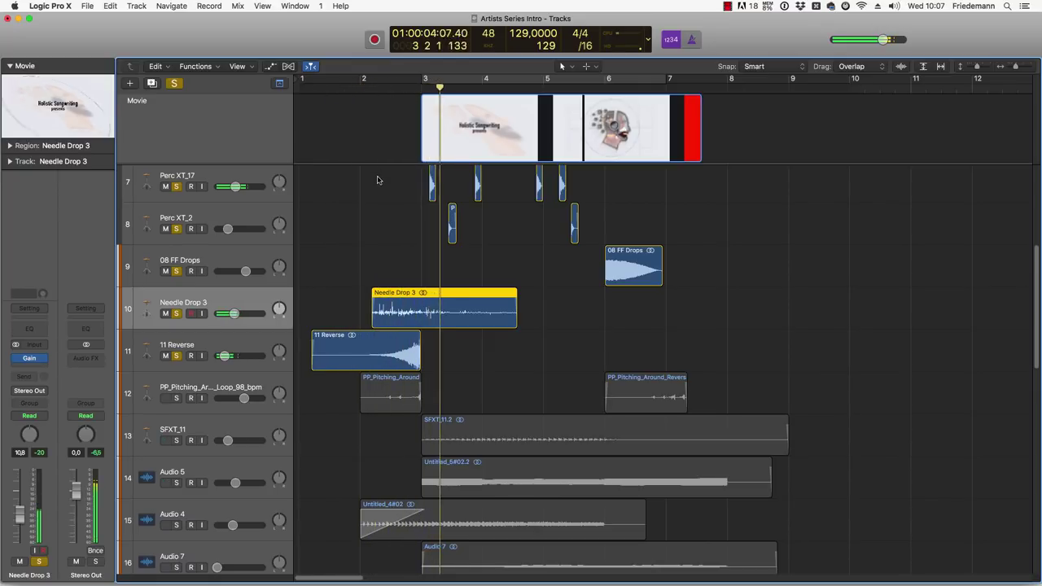
Step: Solo the PP_Pitching loop track and inspect its first region's parameters
{"action": "scroll", "coordinate": [382, 235], "scroll_direction": "down", "scroll_amount": 2}
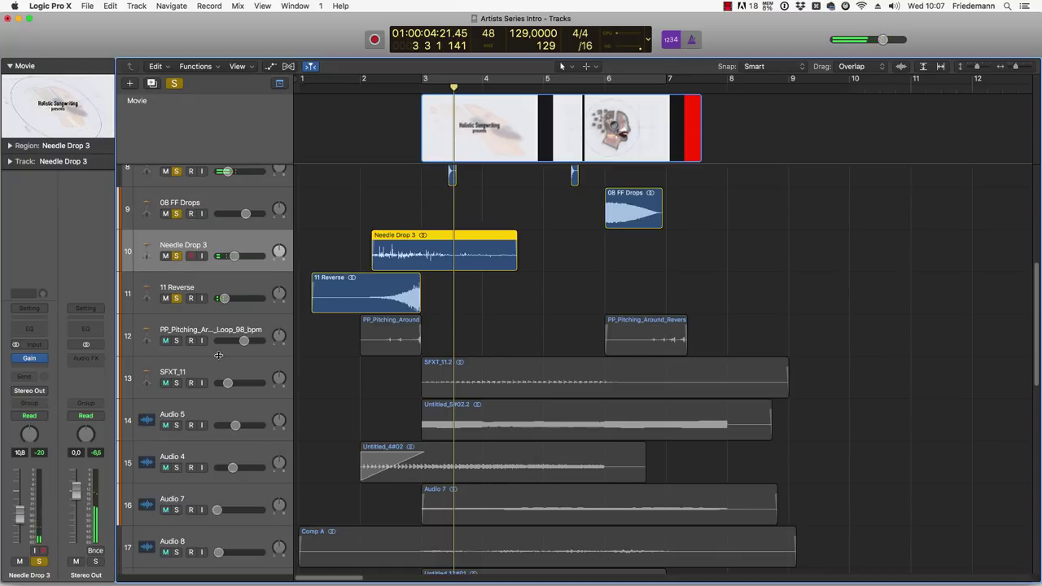
{"action": "left_click", "coordinate": [176, 340]}
{"action": "left_click", "coordinate": [250, 329]}
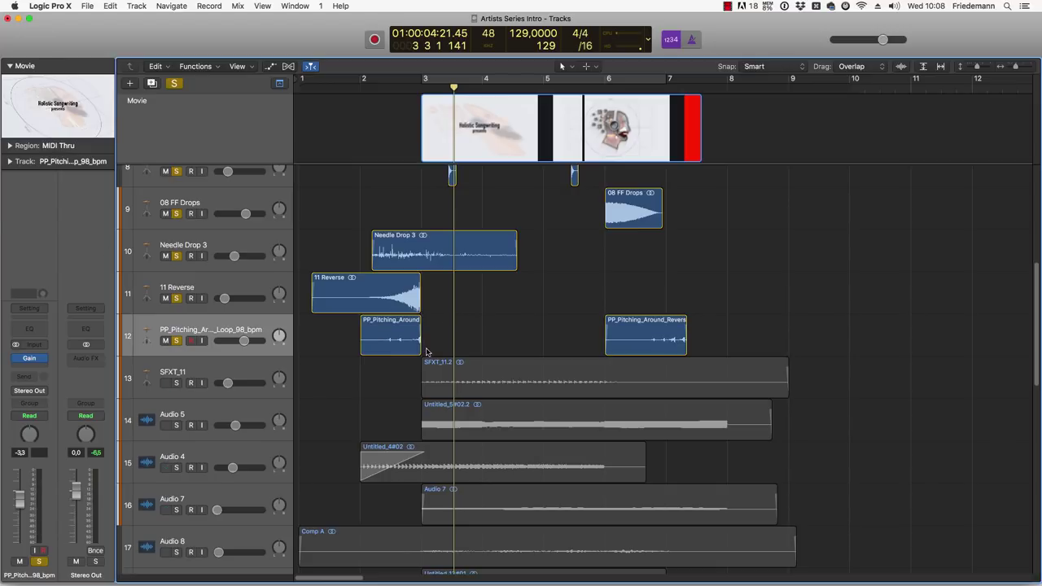
{"action": "left_click", "coordinate": [387, 350]}
{"action": "left_click", "coordinate": [10, 145]}
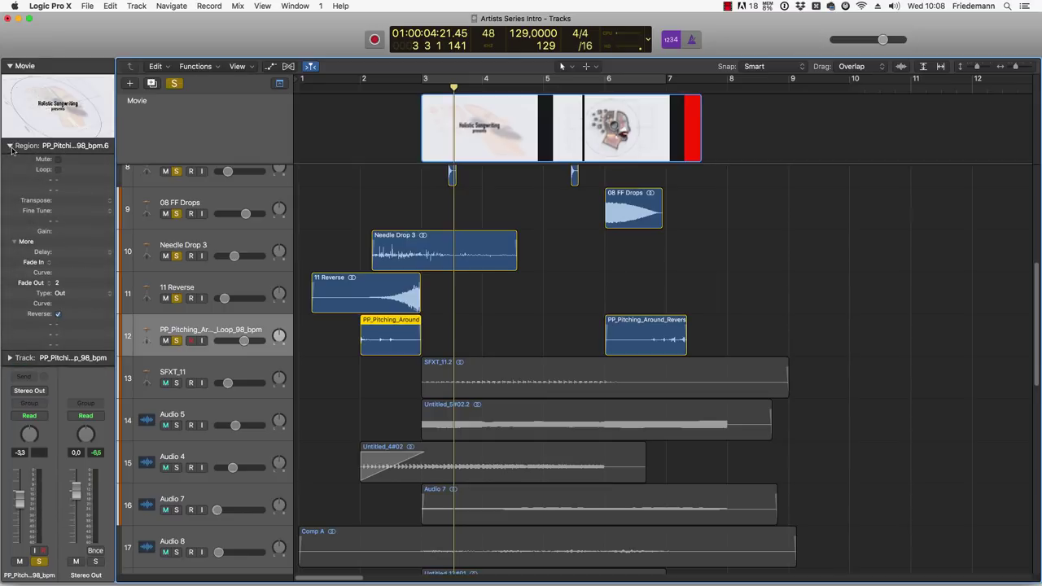
{"action": "left_click", "coordinate": [10, 146]}
{"action": "key", "text": "space"}
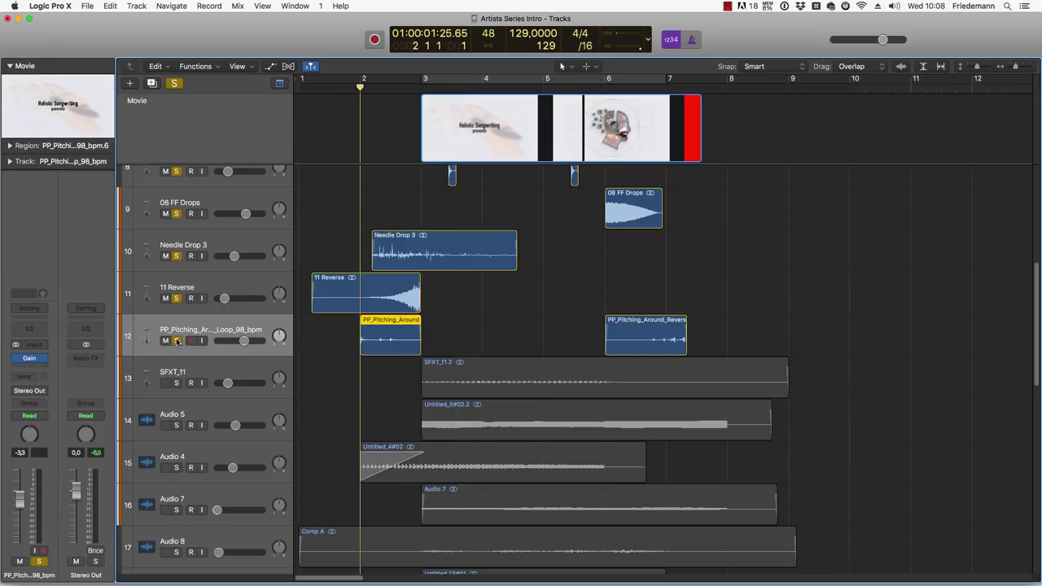
Step: Hear PP_Pitching alone and confirm its second region has Reverse enabled
{"action": "left_click", "coordinate": [176, 340], "text": "alt"}
{"action": "left_click", "coordinate": [176, 340]}
{"action": "key", "text": "space"}
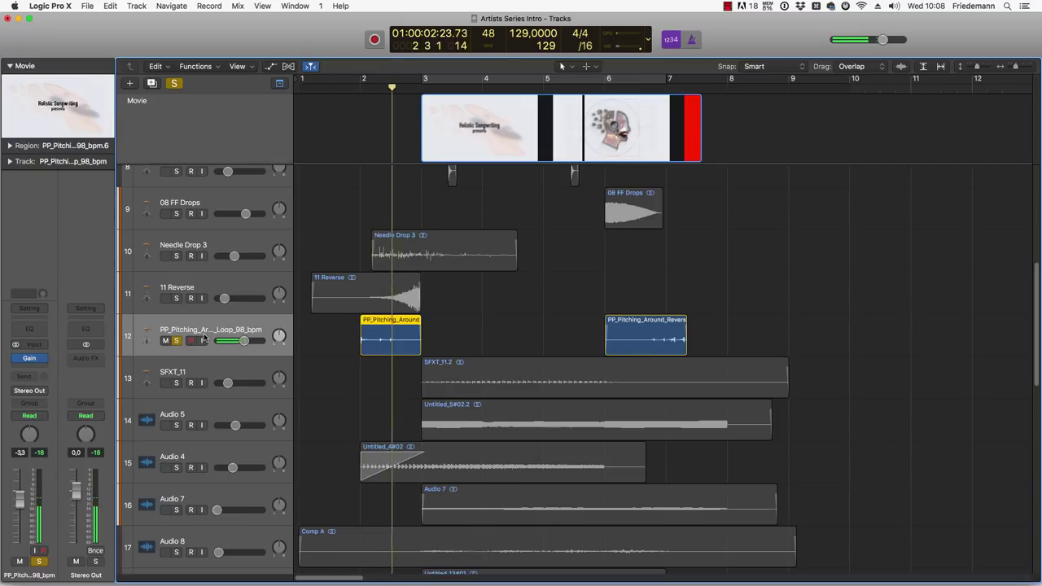
{"action": "key", "text": "Right"}
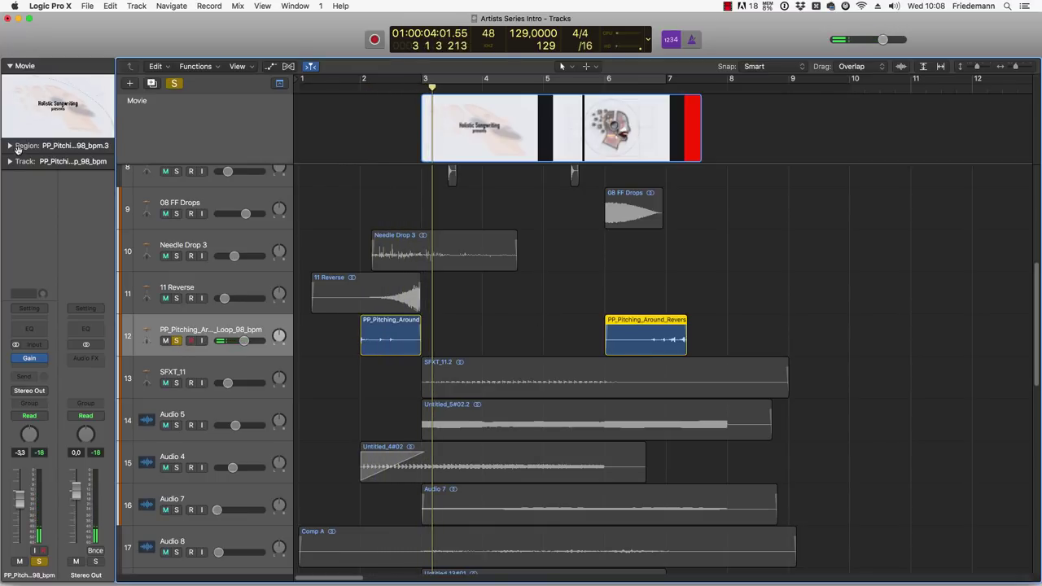
{"action": "left_click", "coordinate": [9, 146]}
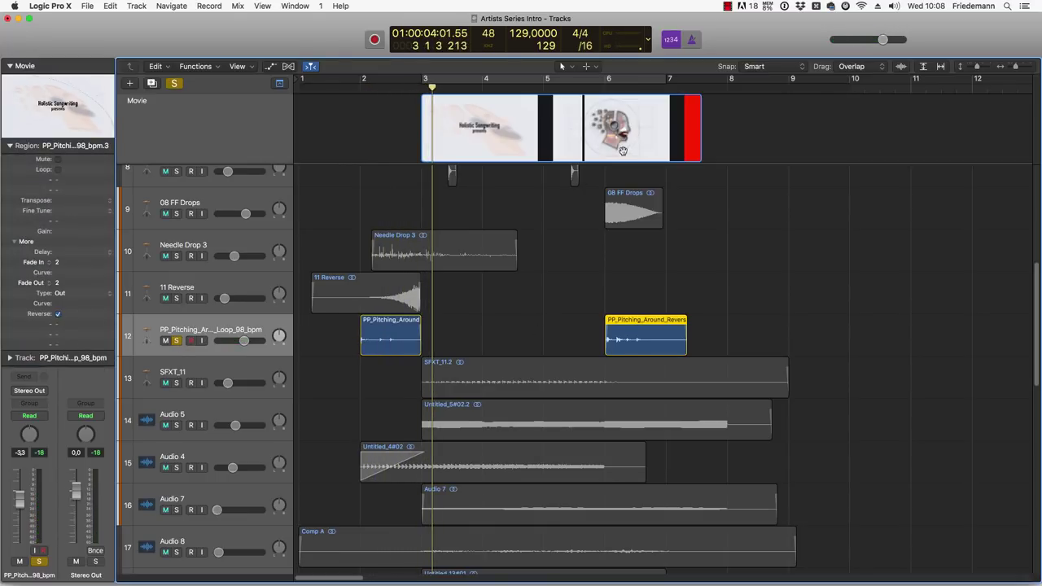
{"action": "double_click", "coordinate": [603, 86]}
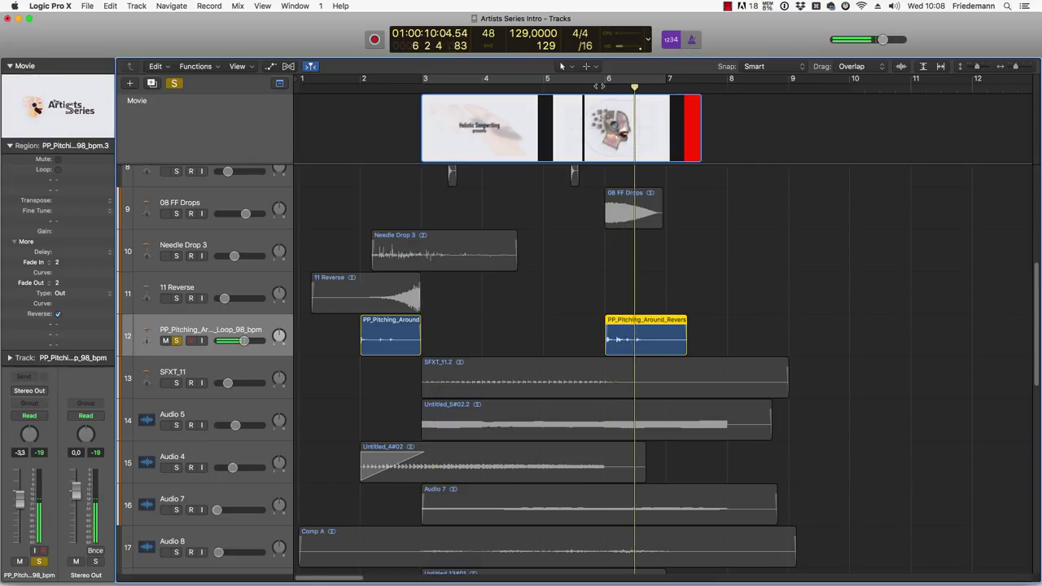
Step: Deselect the PP_Pitching regions and bring tracks 8 to 11 back into the solo mix
{"action": "left_click_drag", "start_coordinate": [727, 348], "coordinate": [342, 349]}
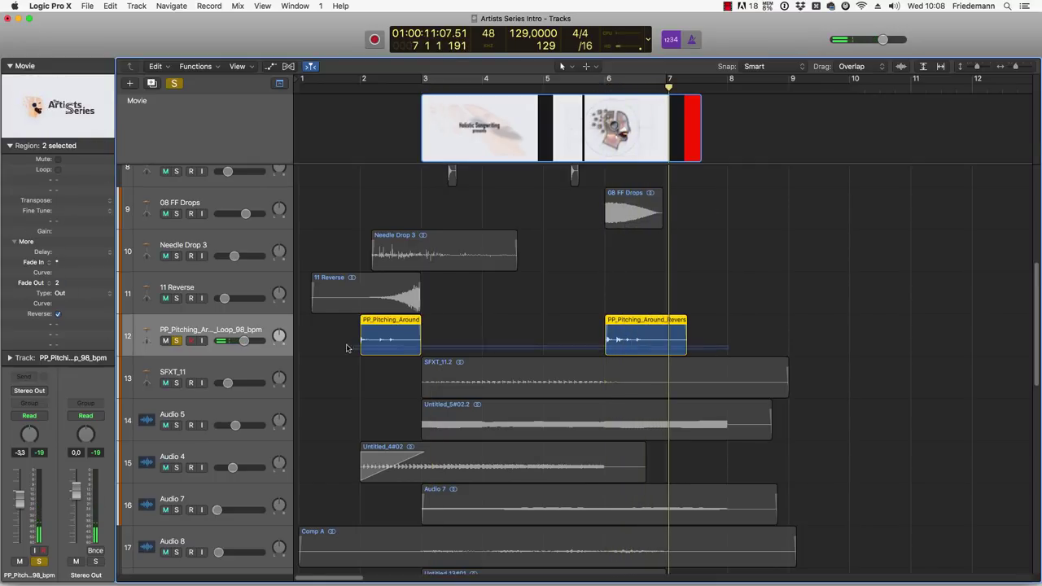
{"action": "left_click", "coordinate": [492, 324]}
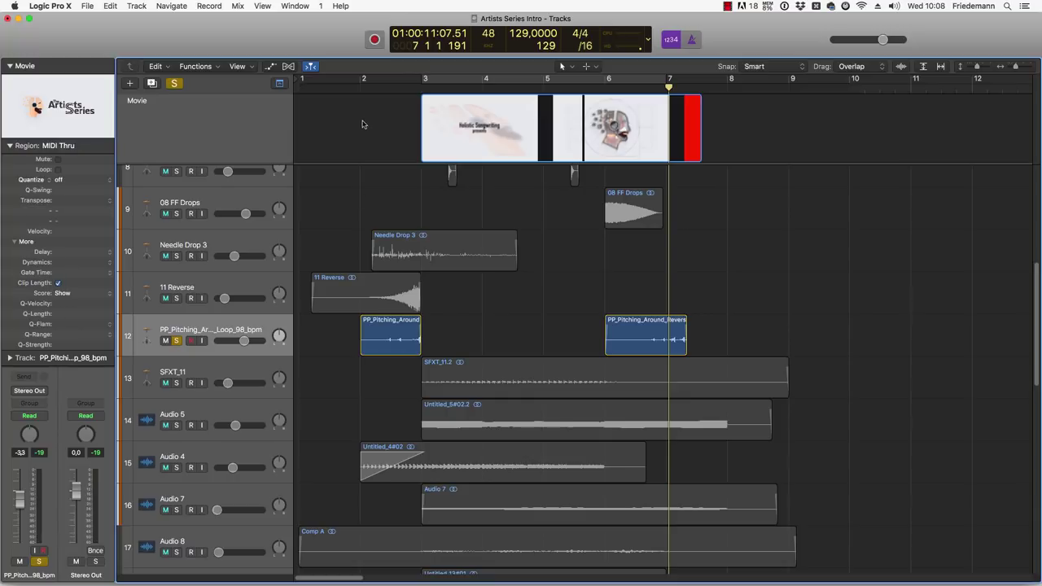
{"action": "left_click", "coordinate": [329, 86]}
{"action": "left_click_drag", "start_coordinate": [175, 171], "coordinate": [459, 381]}
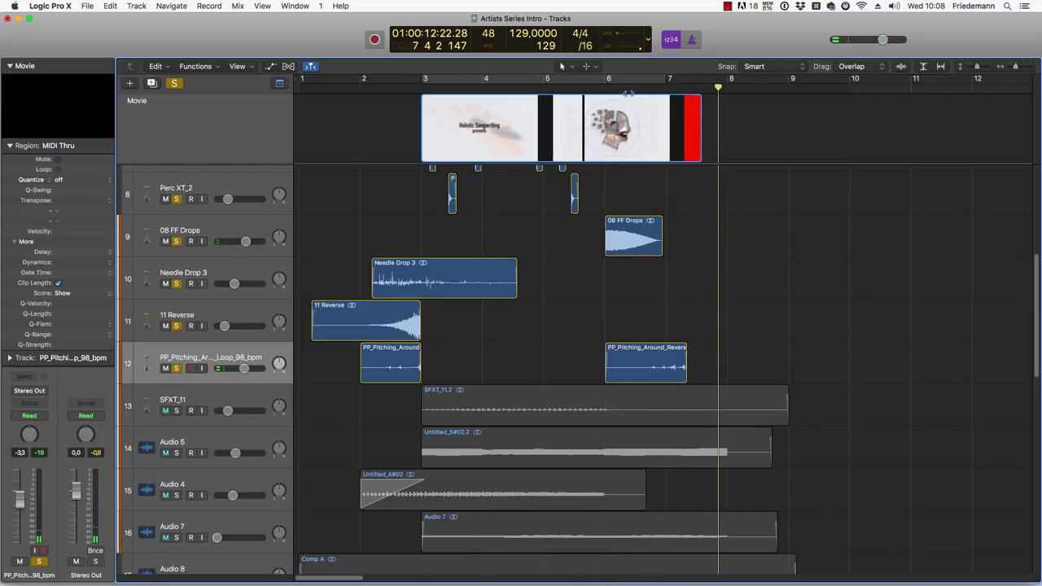
Step: Solo track 13 SFXT_11 and play its SFXT_11.2 region on a bars 3–7 loop, then stop
{"action": "key", "text": "space"}
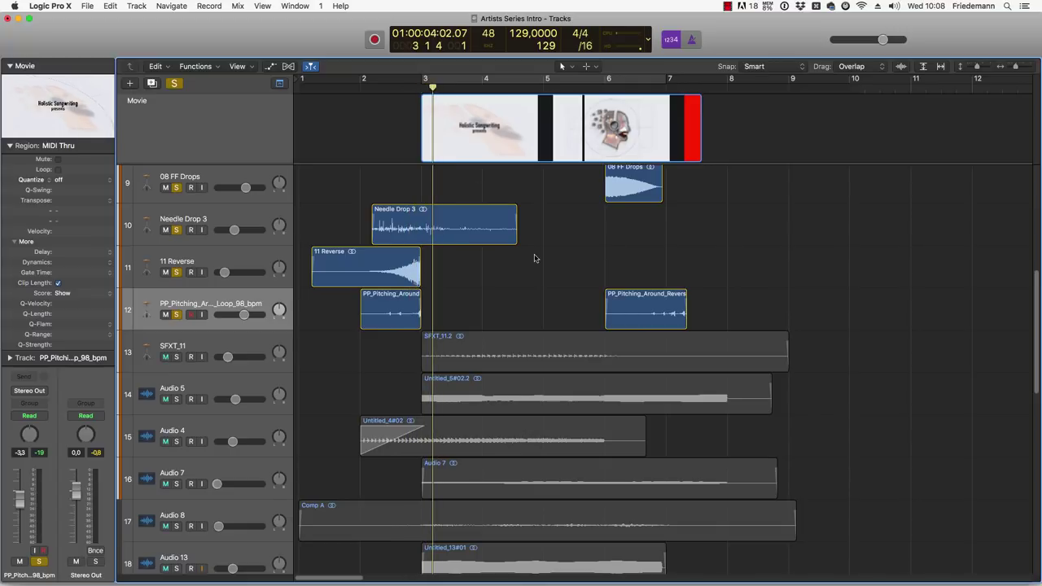
{"action": "scroll", "coordinate": [311, 271], "scroll_direction": "down", "scroll_amount": 2}
{"action": "left_click", "coordinate": [214, 284]}
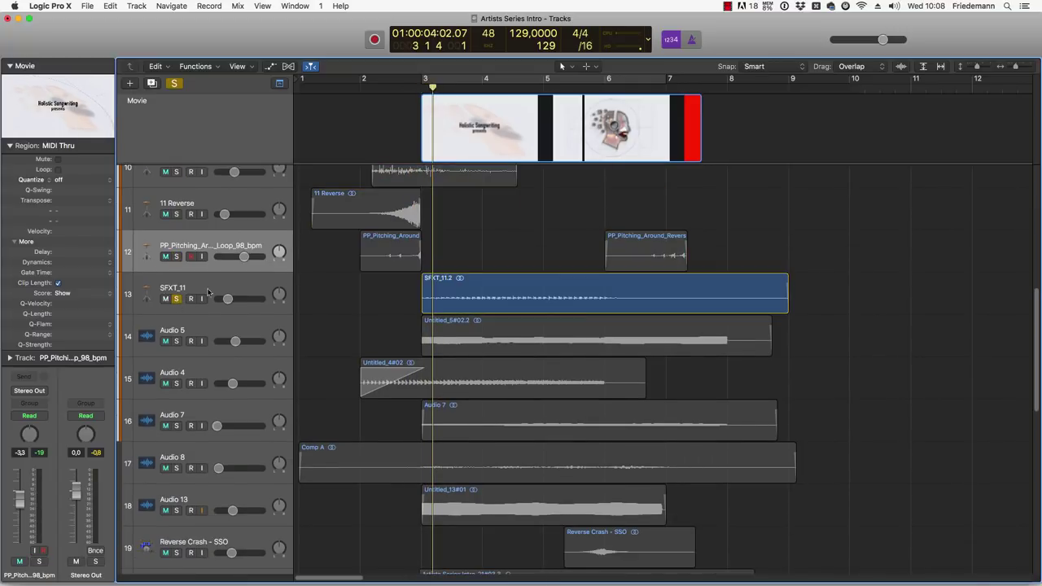
{"action": "left_click", "coordinate": [449, 82]}
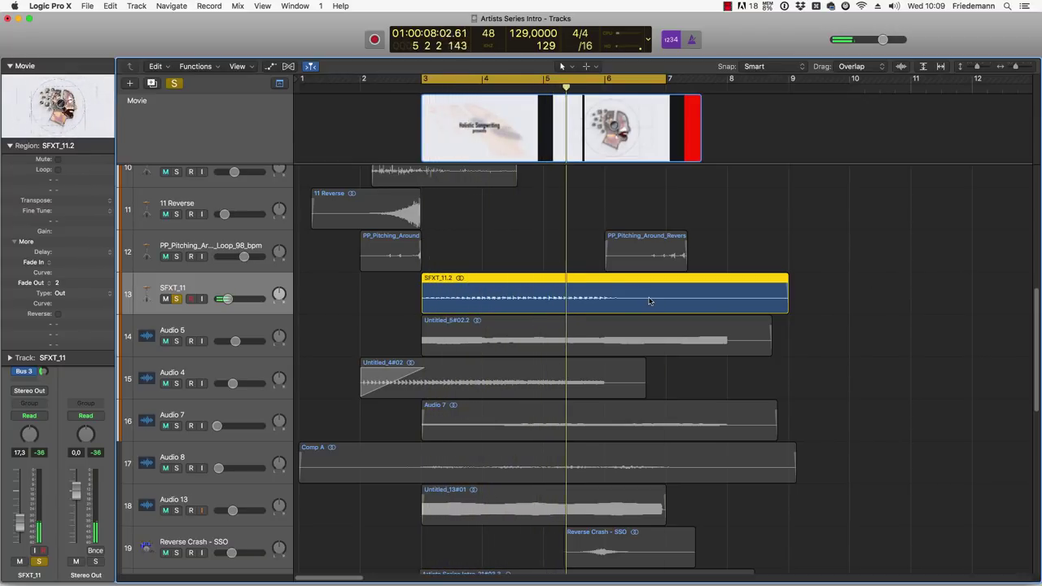
{"action": "scroll", "coordinate": [179, 300], "scroll_direction": "up", "scroll_amount": 10}
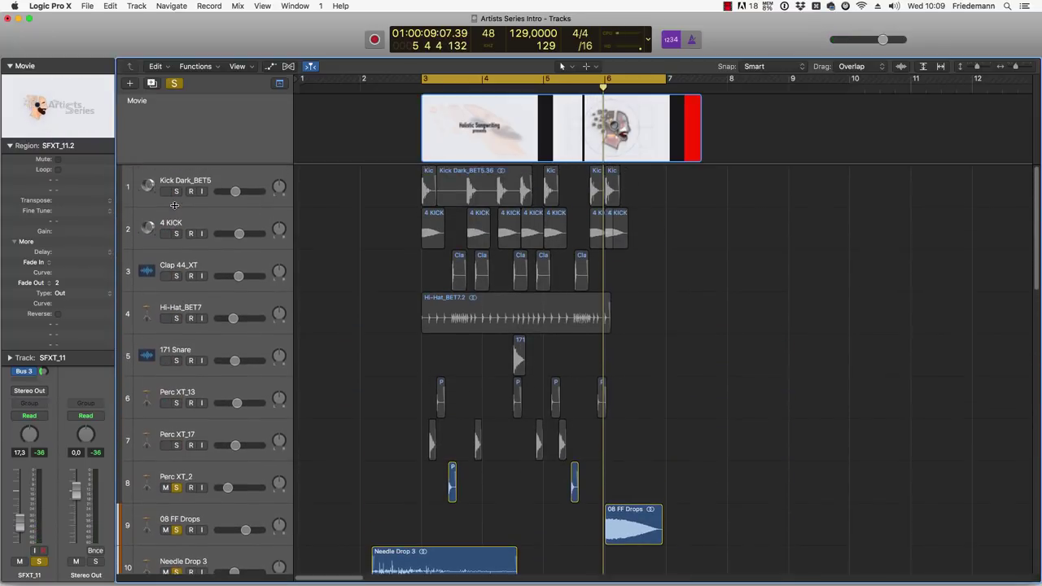
{"action": "scroll", "coordinate": [316, 406], "scroll_direction": "down", "scroll_amount": 5}
{"action": "key", "text": "space"}
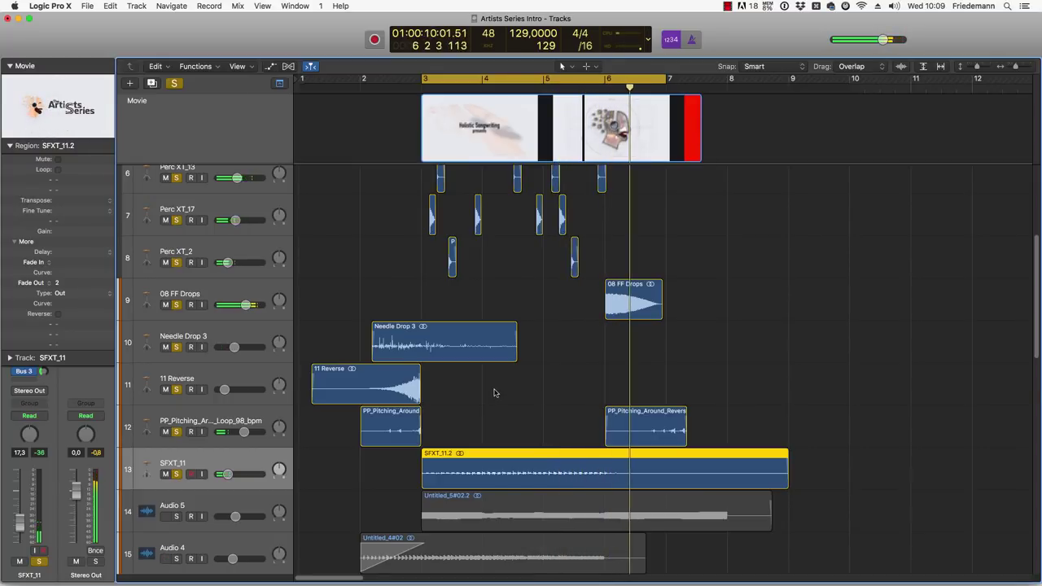
{"action": "scroll", "coordinate": [580, 387], "scroll_direction": "down", "scroll_amount": 5}
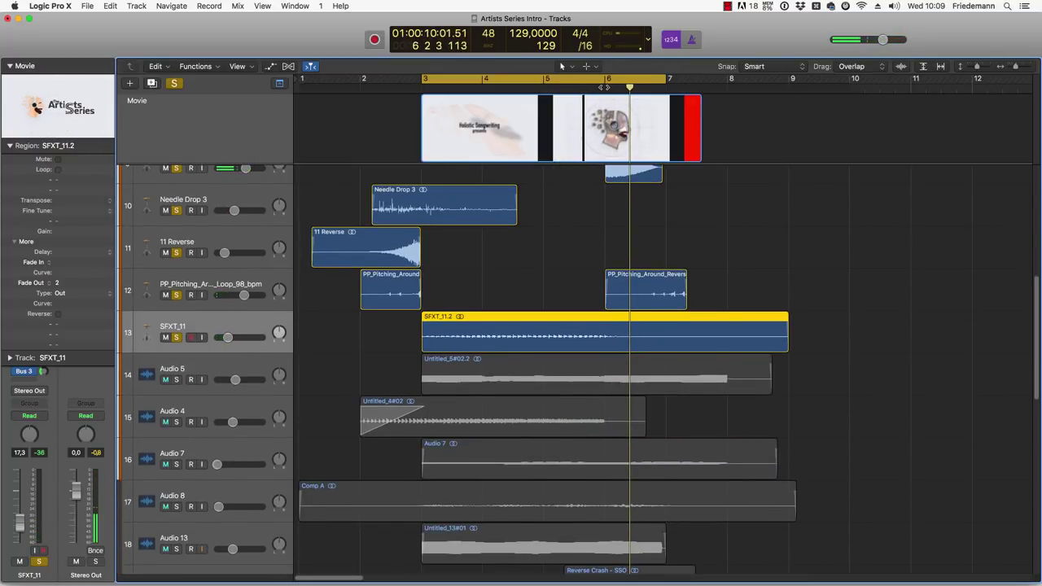
{"action": "key", "text": "space"}
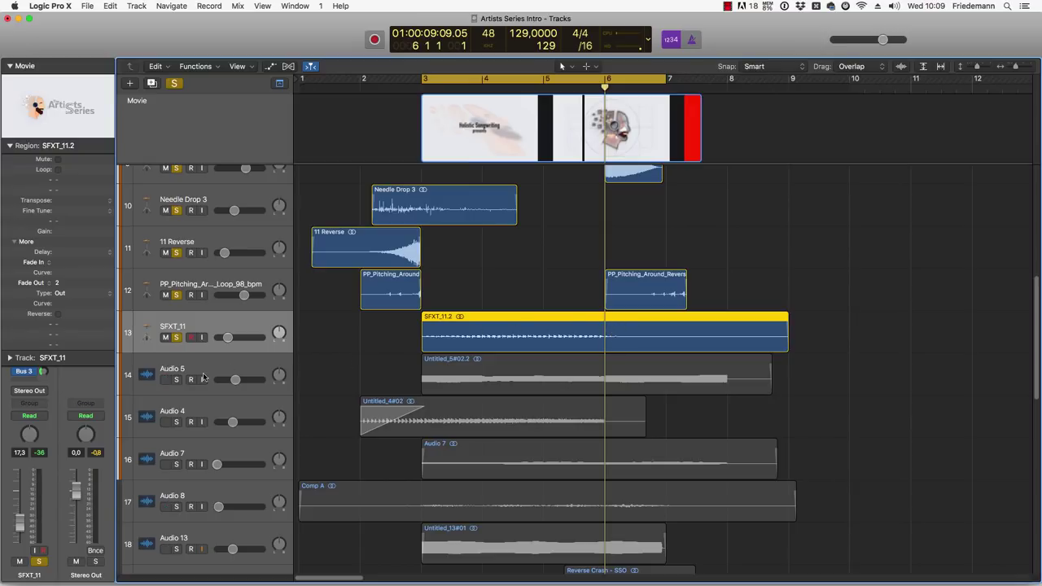
Step: Solo and play Audio 5, then open its C1 Compressor plug-in window and move it aside
{"action": "left_click", "coordinate": [176, 380], "text": "alt"}
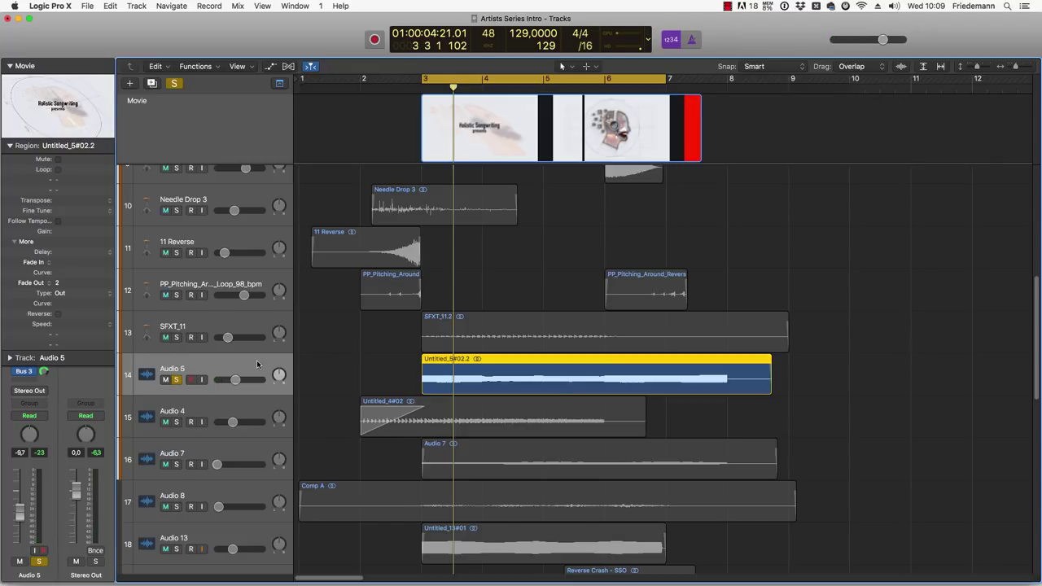
{"action": "key", "text": "space"}
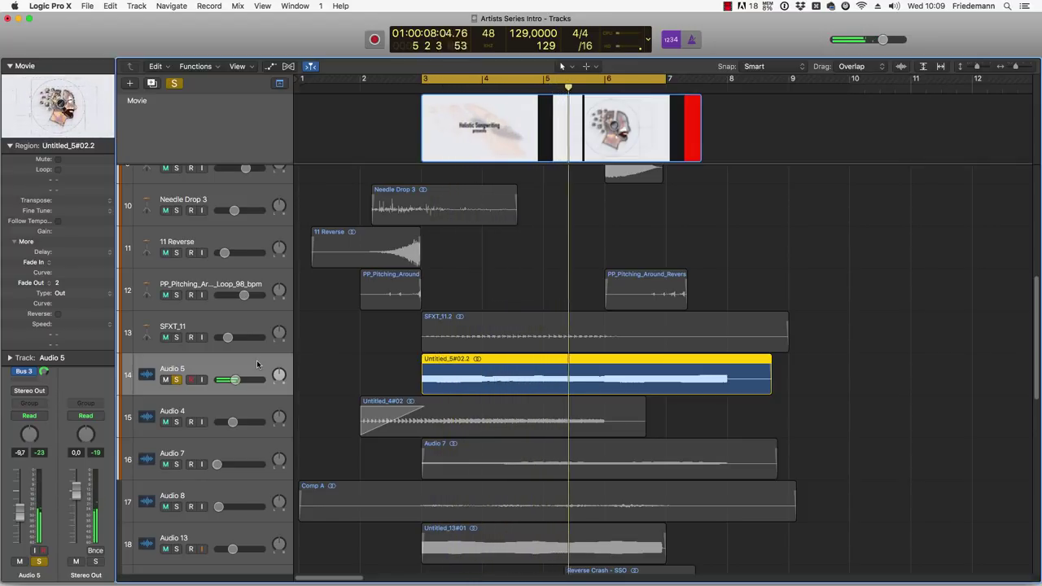
{"action": "left_click", "coordinate": [5, 357]}
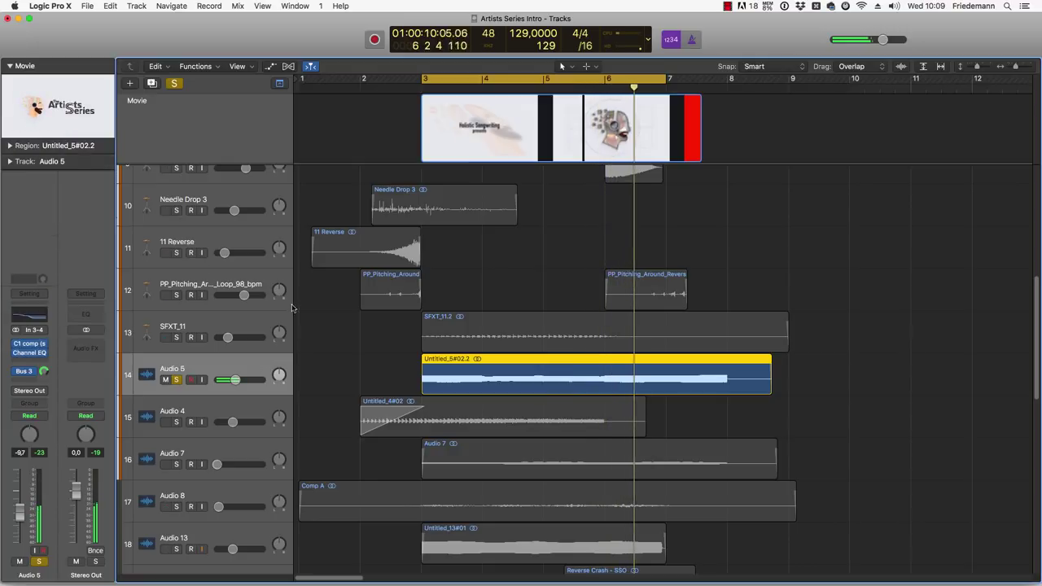
{"action": "left_click", "coordinate": [30, 344]}
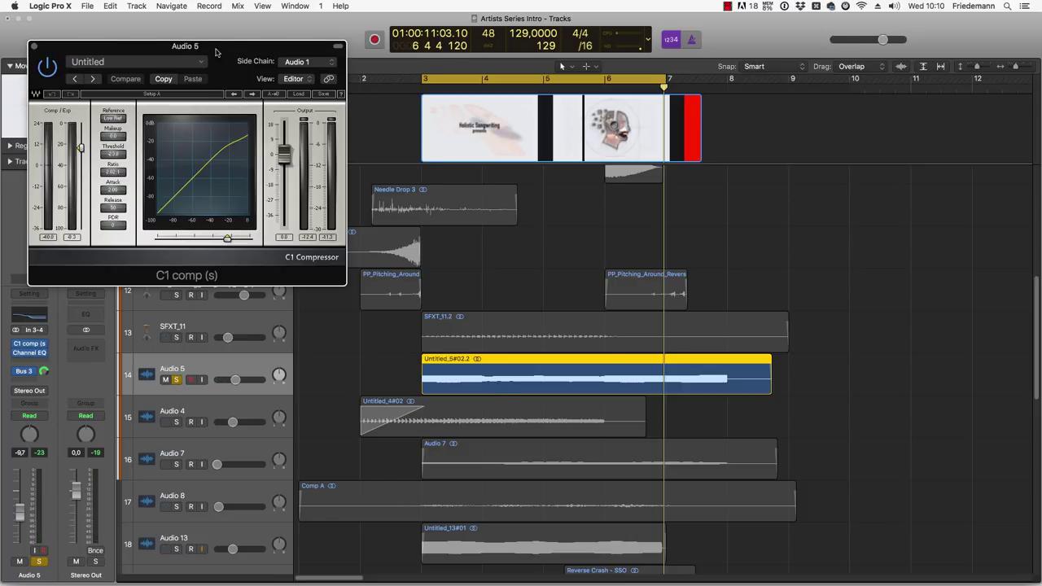
{"action": "left_click_drag", "start_coordinate": [231, 62], "coordinate": [903, 185]}
{"action": "scroll", "coordinate": [481, 355], "scroll_direction": "up", "scroll_amount": 10}
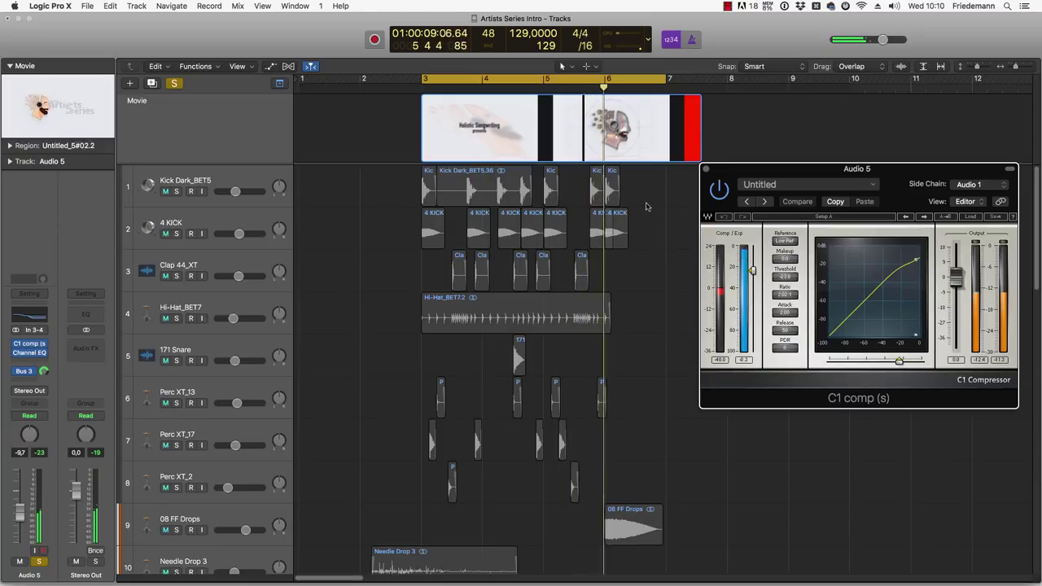
{"action": "key", "text": "space"}
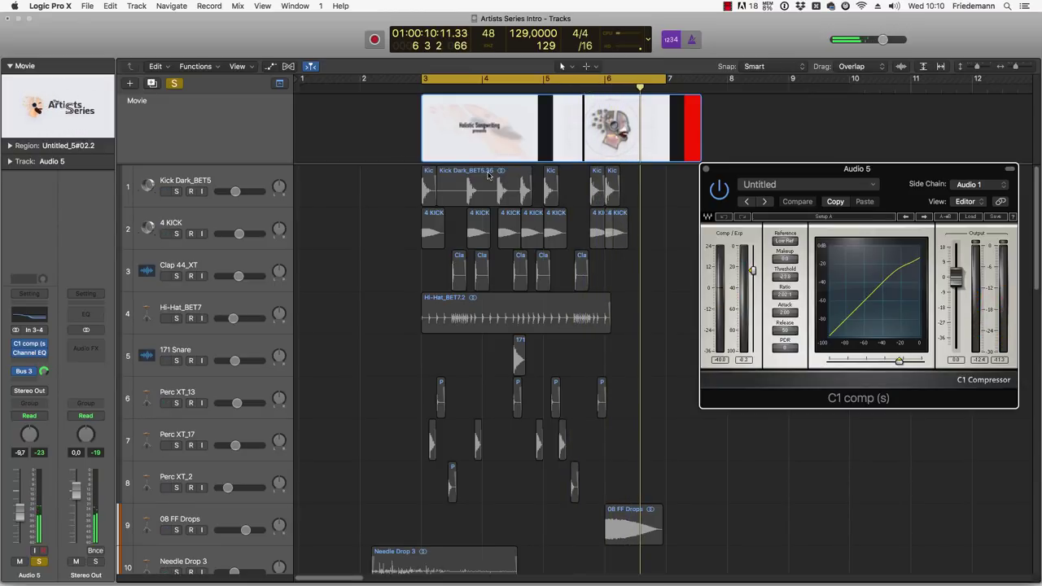
{"action": "scroll", "coordinate": [398, 266], "scroll_direction": "down", "scroll_amount": 7}
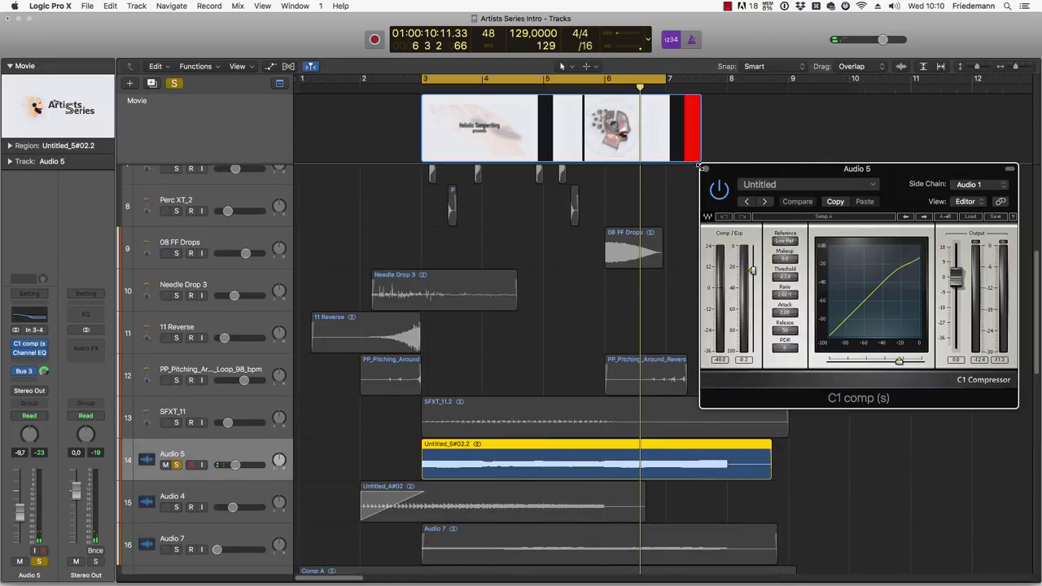
Step: Close the C1 compressor window, solo every track, and play a cycle moved to bars 2–6
{"action": "left_click", "coordinate": [704, 168]}
{"action": "scroll", "coordinate": [183, 417], "scroll_direction": "down", "scroll_amount": 3}
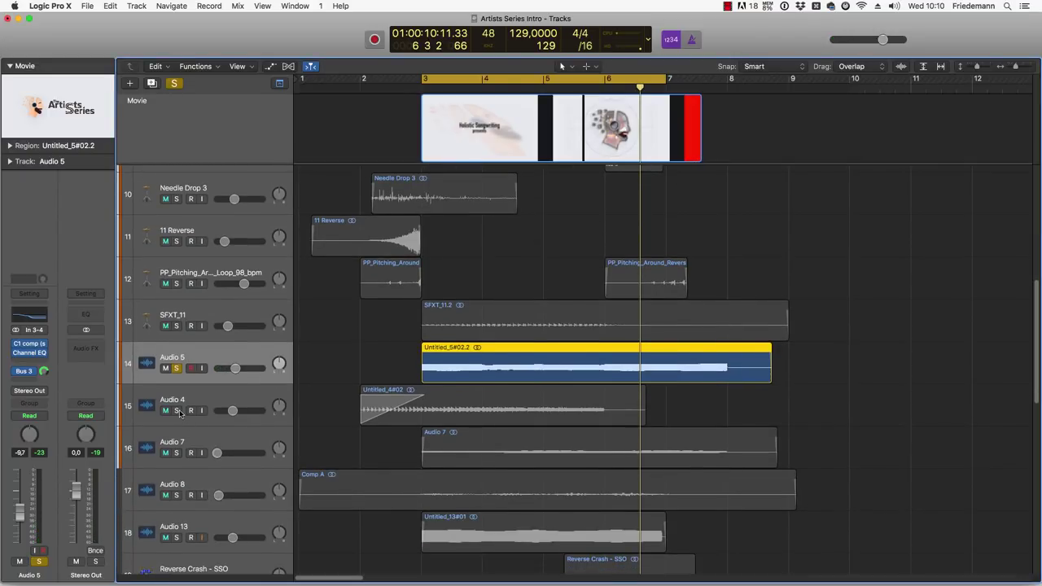
{"action": "left_click", "coordinate": [176, 410], "text": "alt"}
{"action": "left_click_drag", "start_coordinate": [425, 78], "coordinate": [364, 78]}
{"action": "key", "text": "space"}
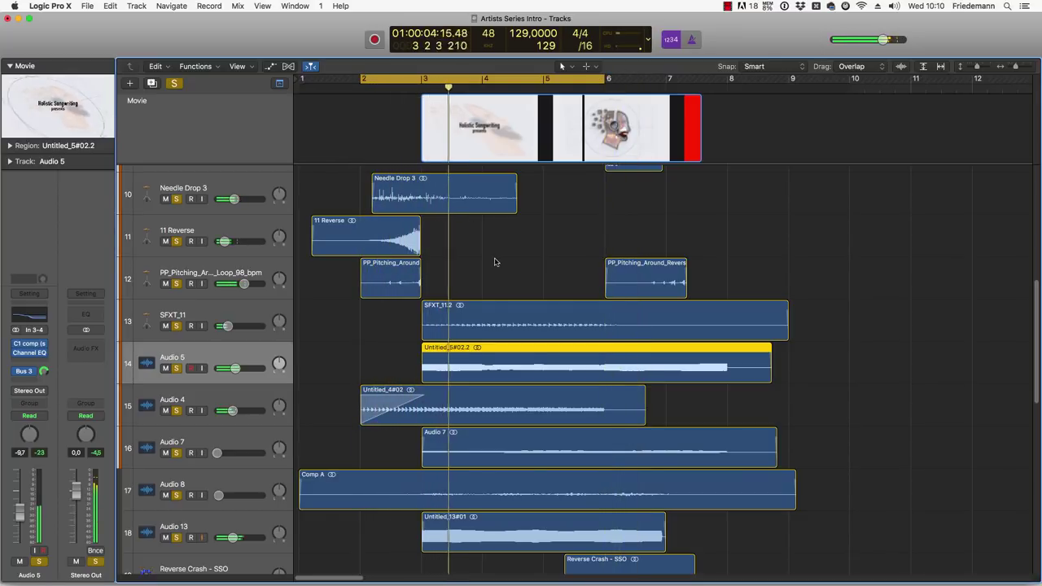
Step: Solo only Audio 4, select it, and move the cycle range back to bars 3–7
{"action": "left_click", "coordinate": [176, 411], "text": "alt"}
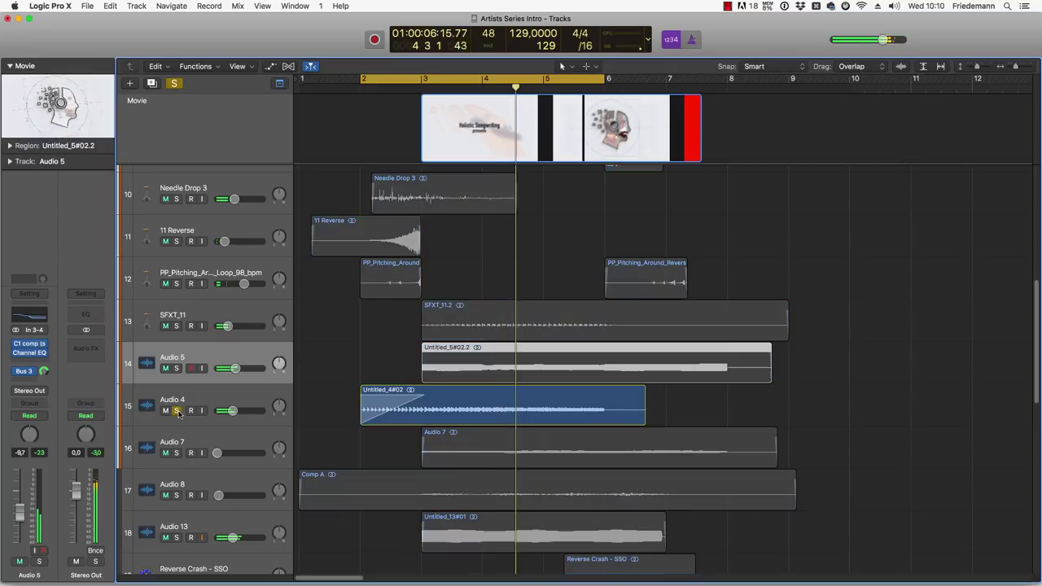
{"action": "left_click", "coordinate": [217, 398]}
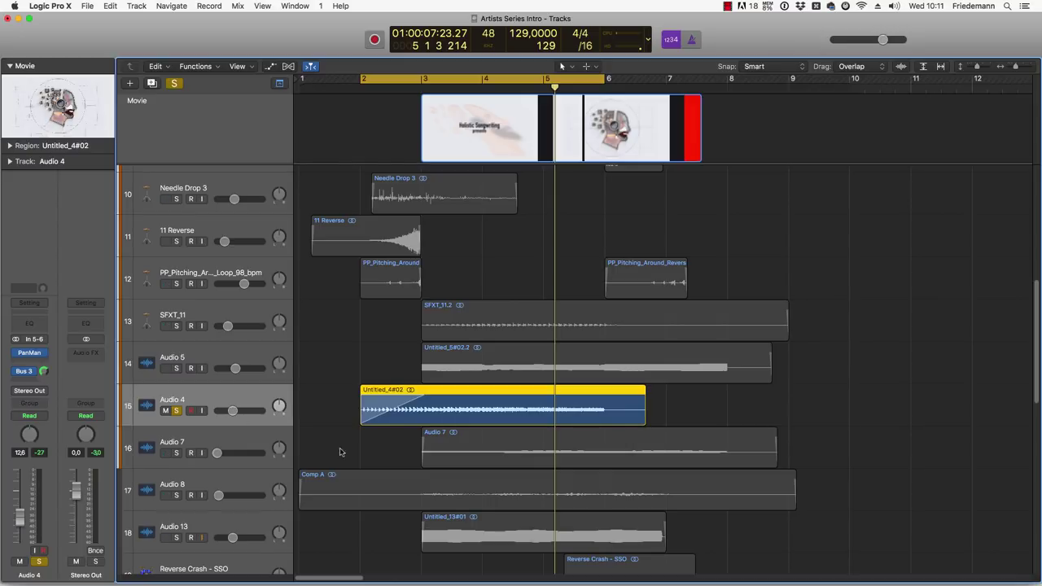
{"action": "left_click_drag", "start_coordinate": [484, 79], "coordinate": [547, 76]}
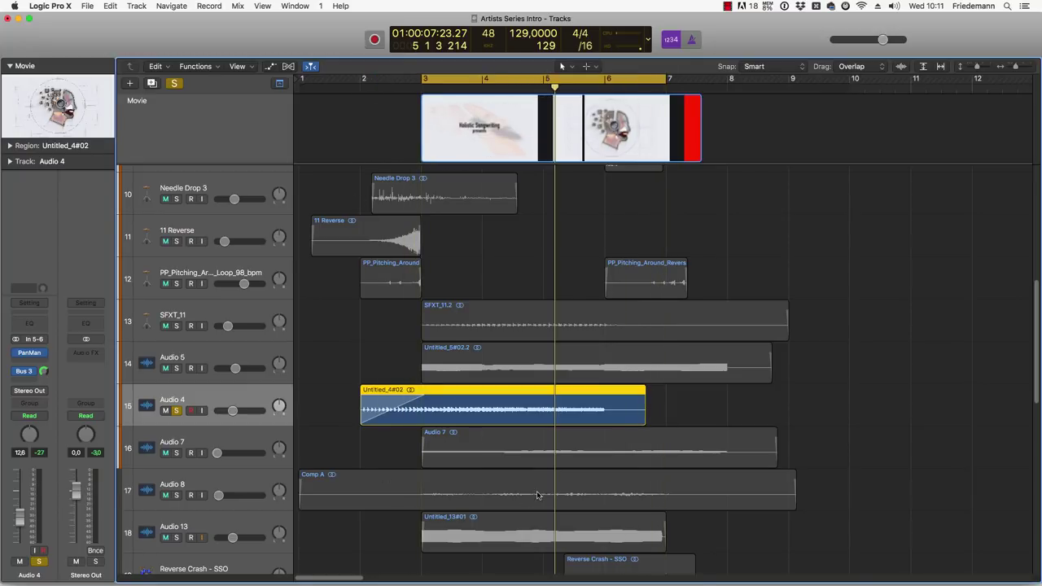
Step: Play the soloed Audio 8 Comp A region, briefly unsoloing it to compare with the full mix
{"action": "left_click", "coordinate": [408, 473]}
{"action": "key", "text": "space"}
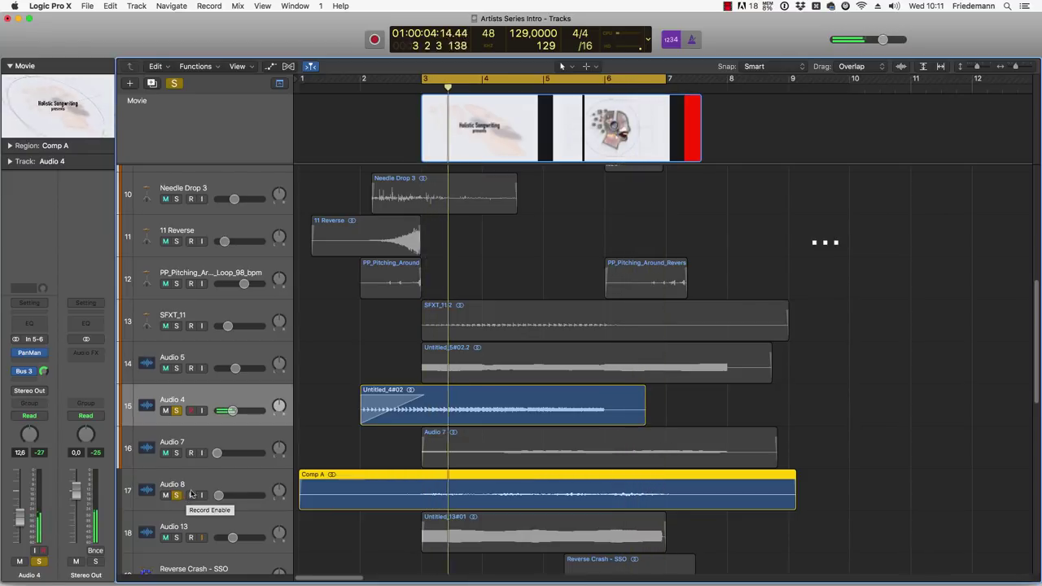
{"action": "left_click", "coordinate": [177, 495]}
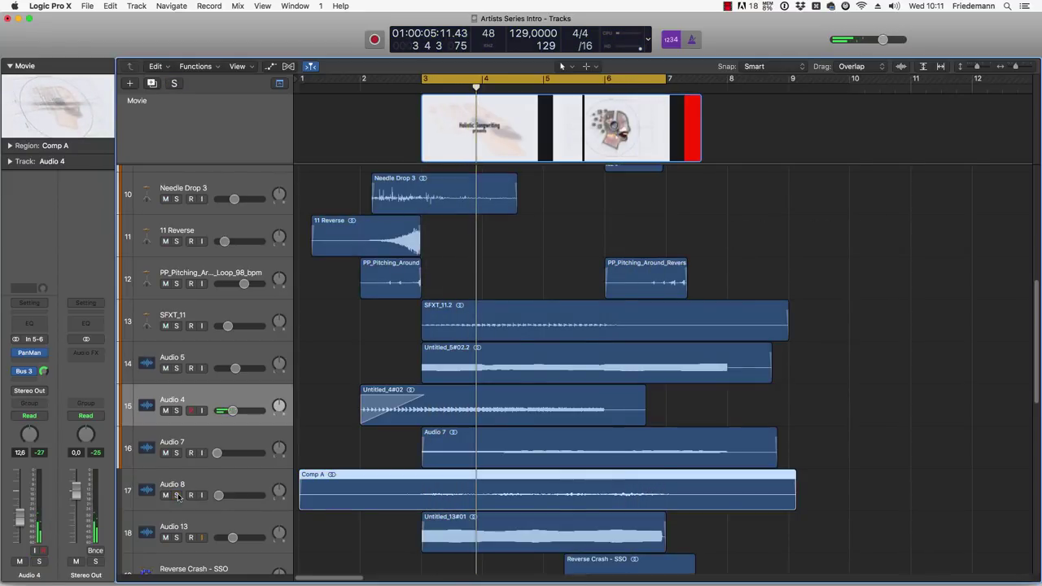
{"action": "left_click", "coordinate": [176, 495]}
{"action": "key", "text": "space"}
{"action": "key", "text": "space"}
Step: Solo and play Audio 7, unsolo it for the full mix, stop, then reselect Audio 8's Comp A
{"action": "scroll", "coordinate": [461, 453], "scroll_direction": "down", "scroll_amount": 3}
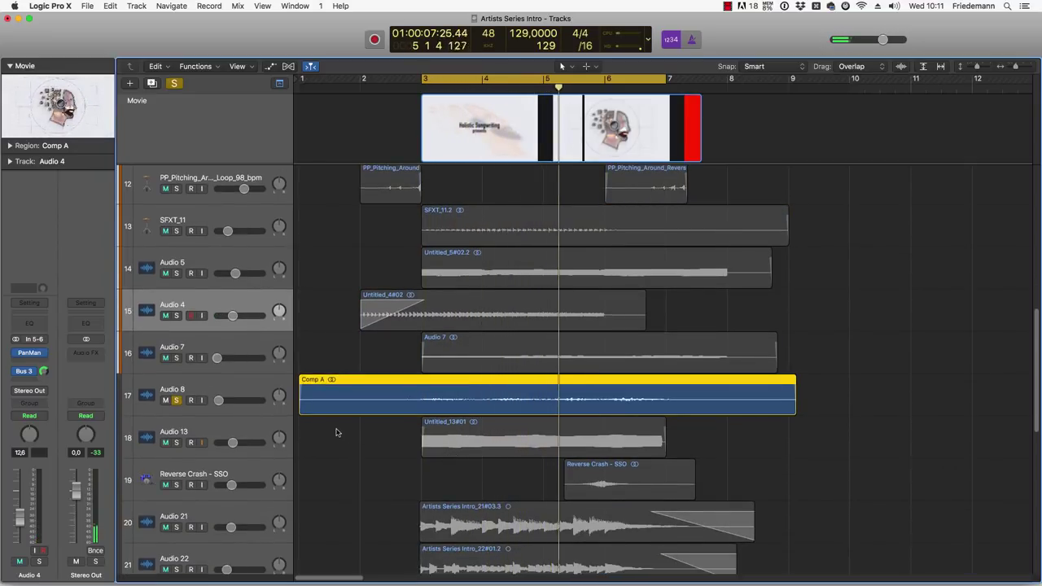
{"action": "left_click", "coordinate": [176, 357]}
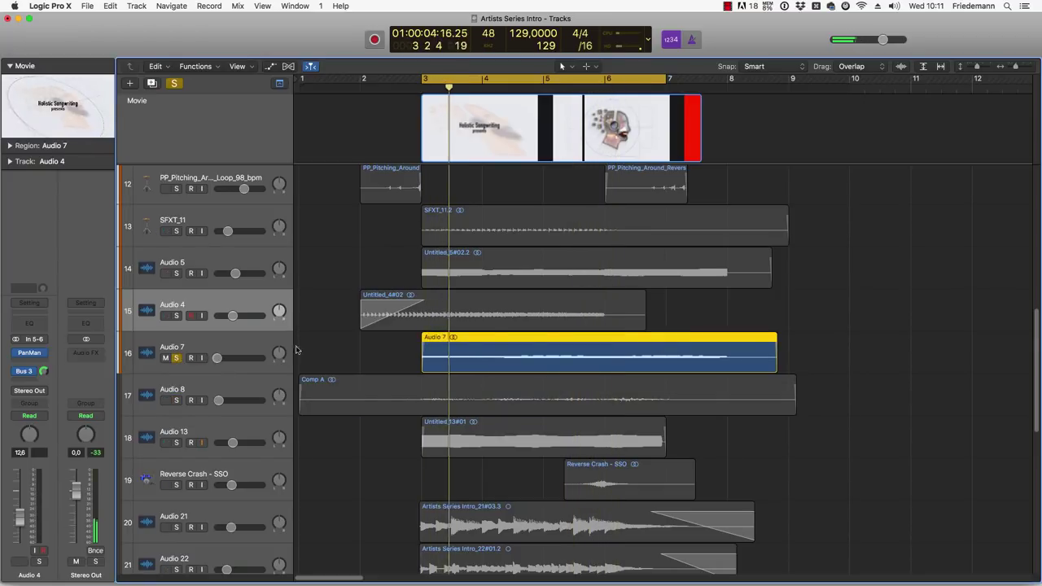
{"action": "left_click", "coordinate": [244, 351]}
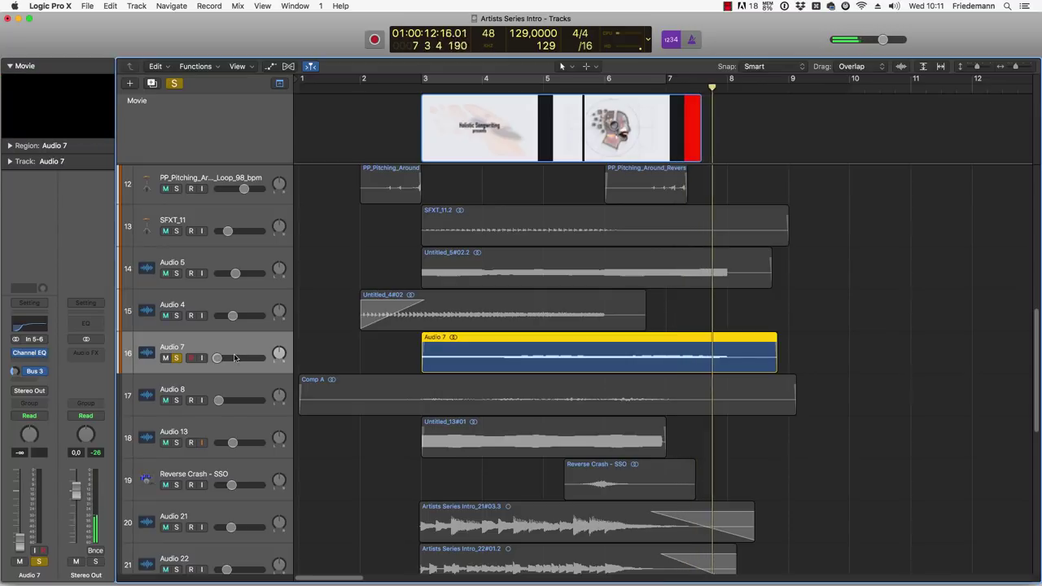
{"action": "left_click", "coordinate": [175, 358]}
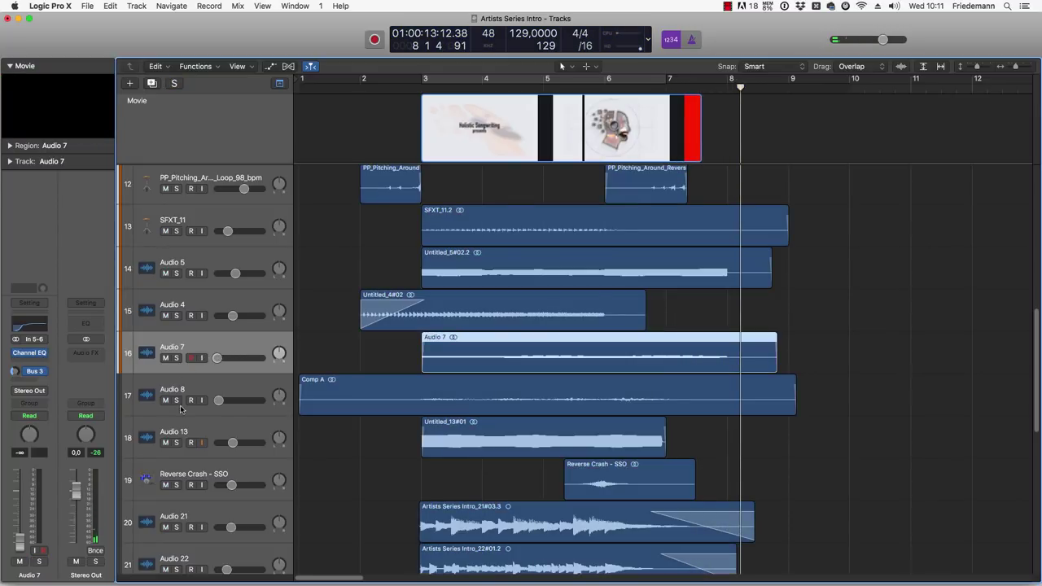
{"action": "key", "text": "space"}
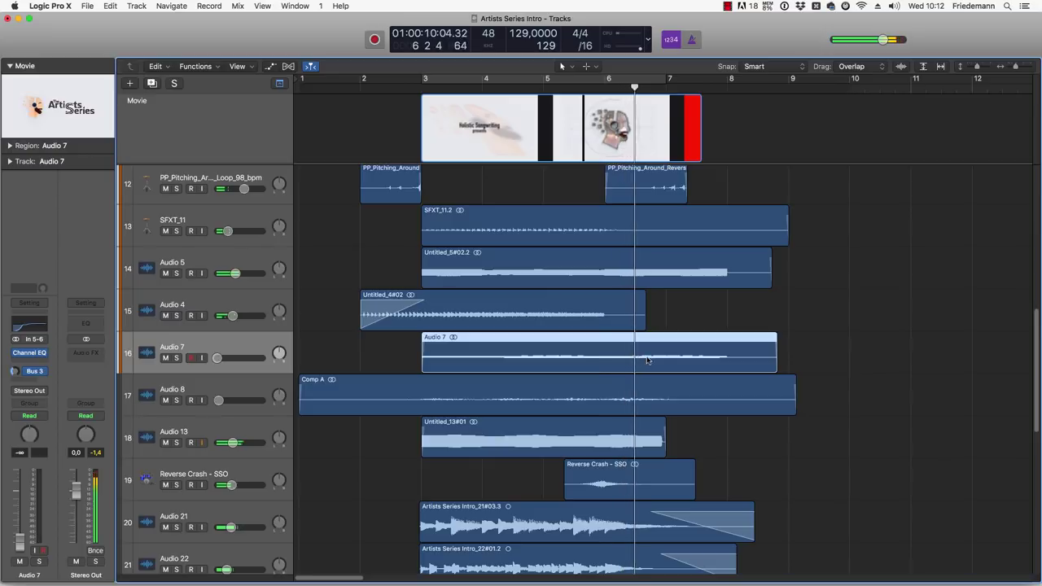
{"action": "left_click", "coordinate": [698, 323]}
{"action": "key", "text": "space"}
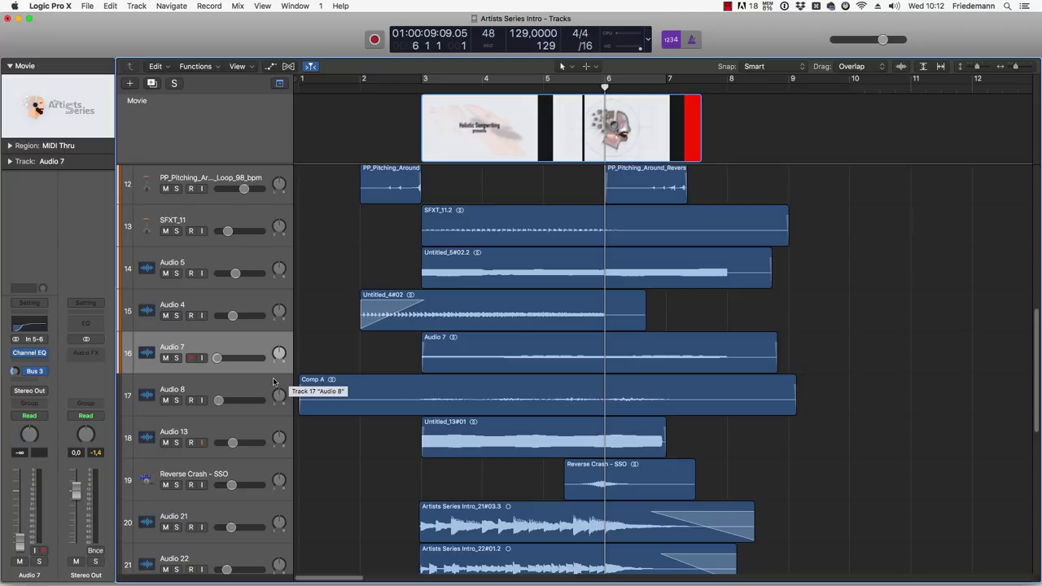
{"action": "left_click", "coordinate": [244, 391]}
Step: Play Audio 13 soloed over the bars 3–7 cycle, then move the solo to Reverse Crash - SSO
{"action": "scroll", "coordinate": [242, 394], "scroll_direction": "down", "scroll_amount": 2}
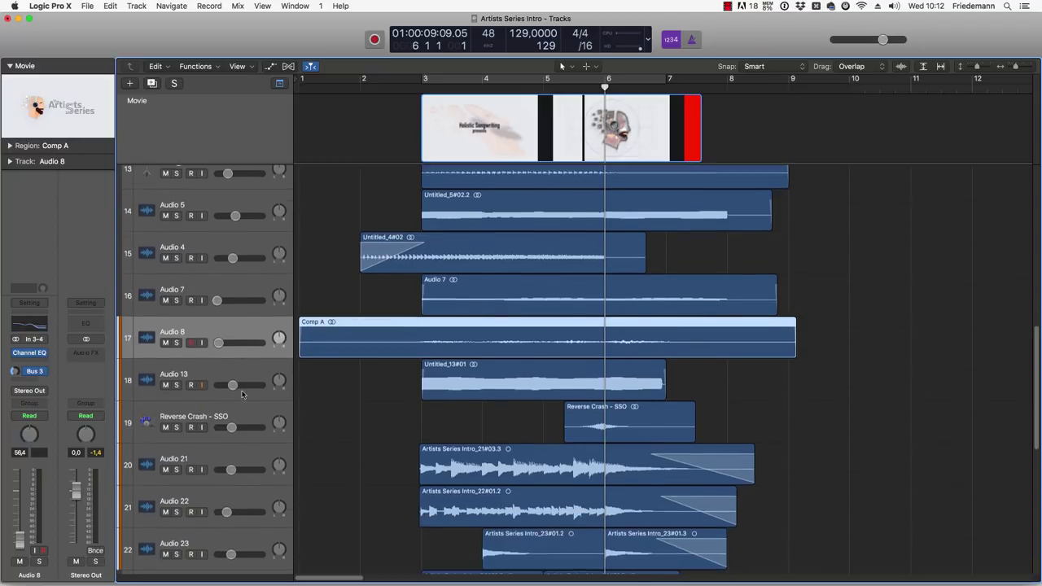
{"action": "left_click", "coordinate": [176, 384]}
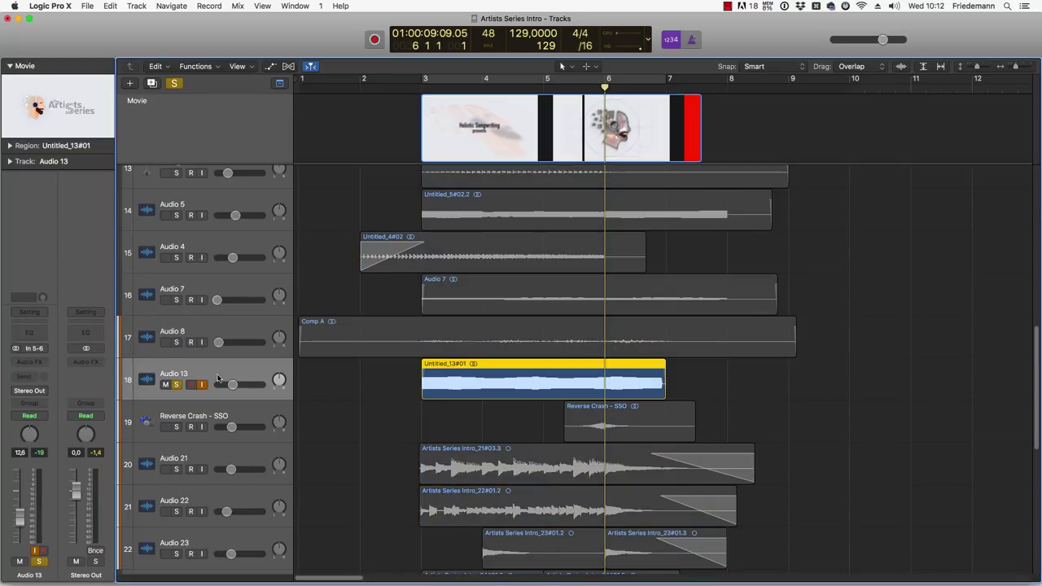
{"action": "key", "text": "u"}
{"action": "key", "text": "space"}
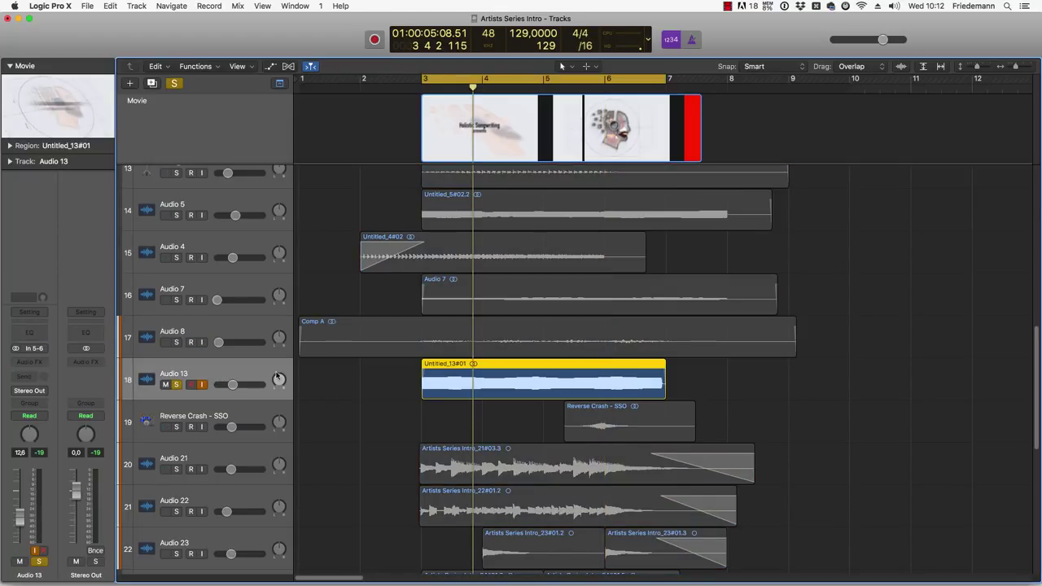
{"action": "key", "text": "space"}
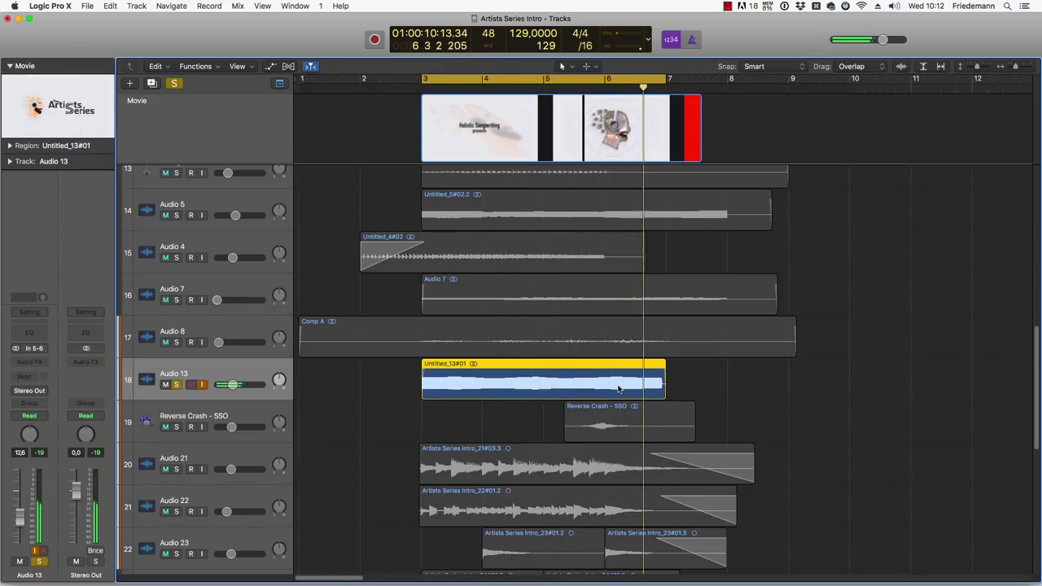
{"action": "key", "text": "space"}
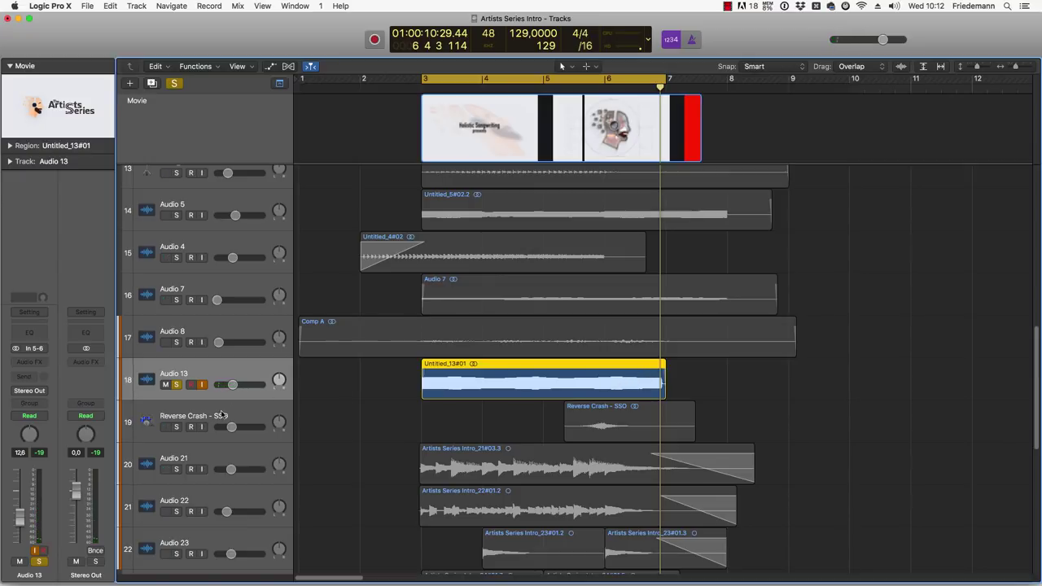
{"action": "left_click", "coordinate": [176, 427]}
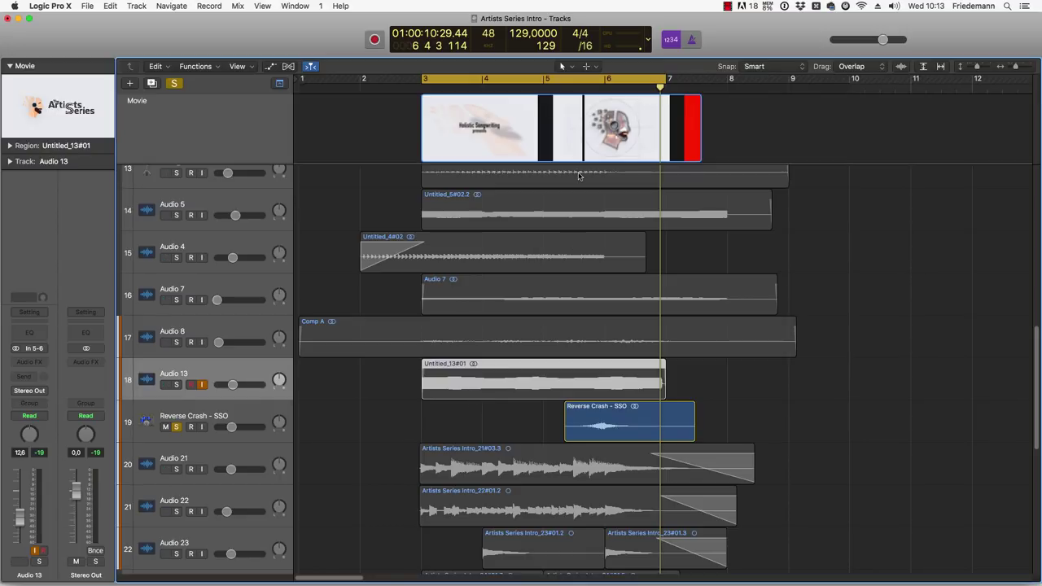
Step: Toggle the bars 3–7 cycle range off and on, and clear the solo on Audio 13
{"action": "left_click", "coordinate": [555, 84]}
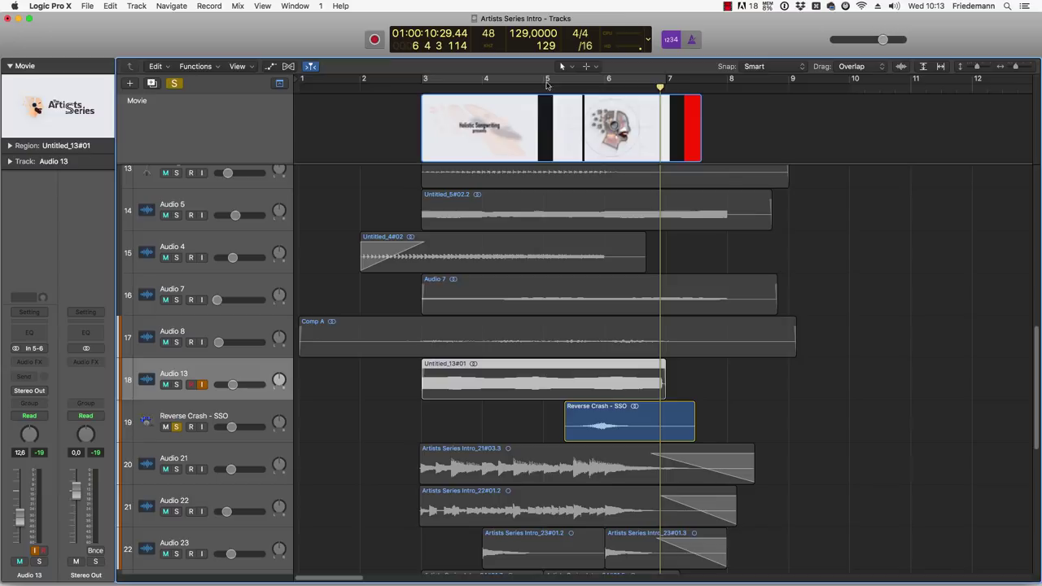
{"action": "left_click", "coordinate": [548, 82]}
{"action": "scroll", "coordinate": [220, 363], "scroll_direction": "up", "scroll_amount": 2}
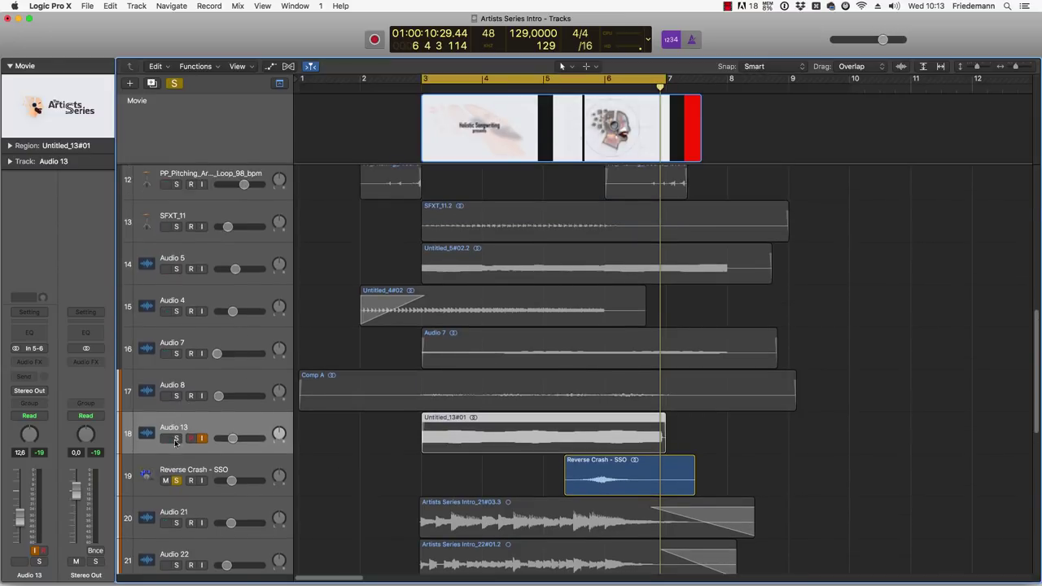
{"action": "left_click", "coordinate": [175, 438]}
Step: Solo the pitching loop on track 12 plus tracks 11 through 1, then play from about bar 4.7
{"action": "scroll", "coordinate": [174, 488], "scroll_direction": "up", "scroll_amount": 9}
{"action": "left_click", "coordinate": [176, 550]}
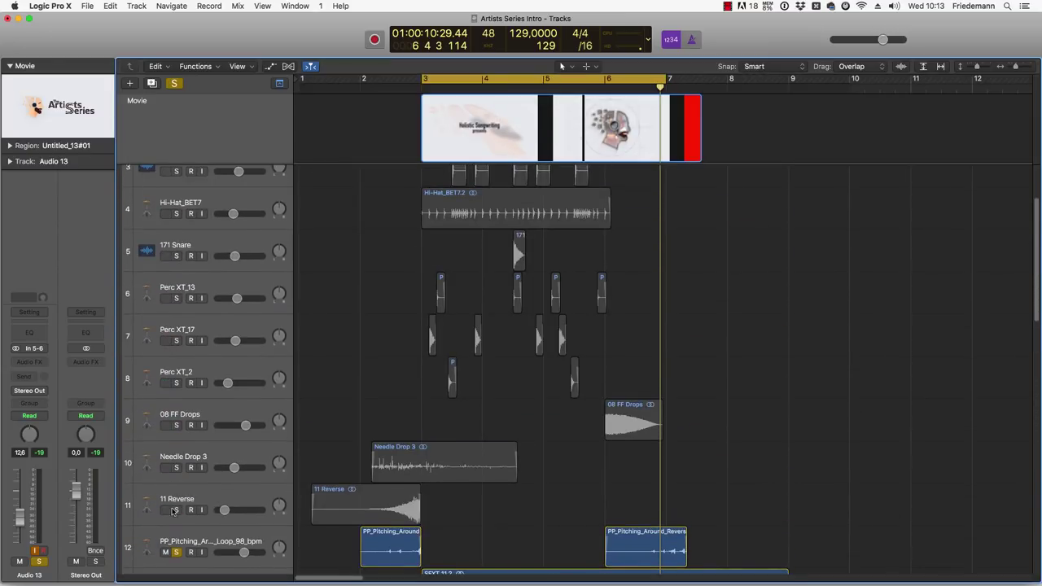
{"action": "left_click_drag", "start_coordinate": [173, 517], "coordinate": [178, 164]}
{"action": "scroll", "coordinate": [383, 255], "scroll_direction": "down", "scroll_amount": 10}
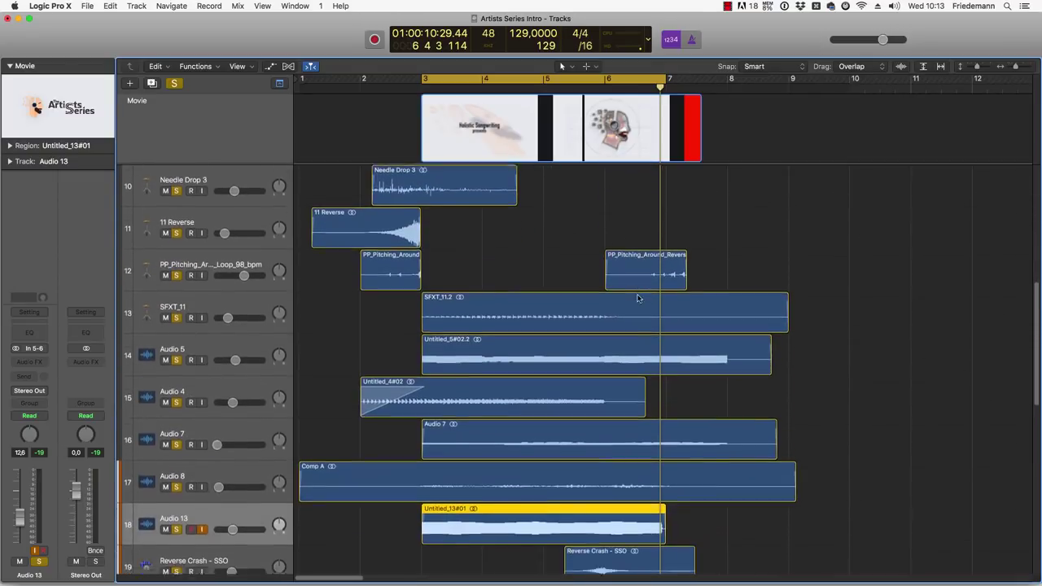
{"action": "scroll", "coordinate": [639, 298], "scroll_direction": "down", "scroll_amount": 7}
{"action": "double_click", "coordinate": [534, 88]}
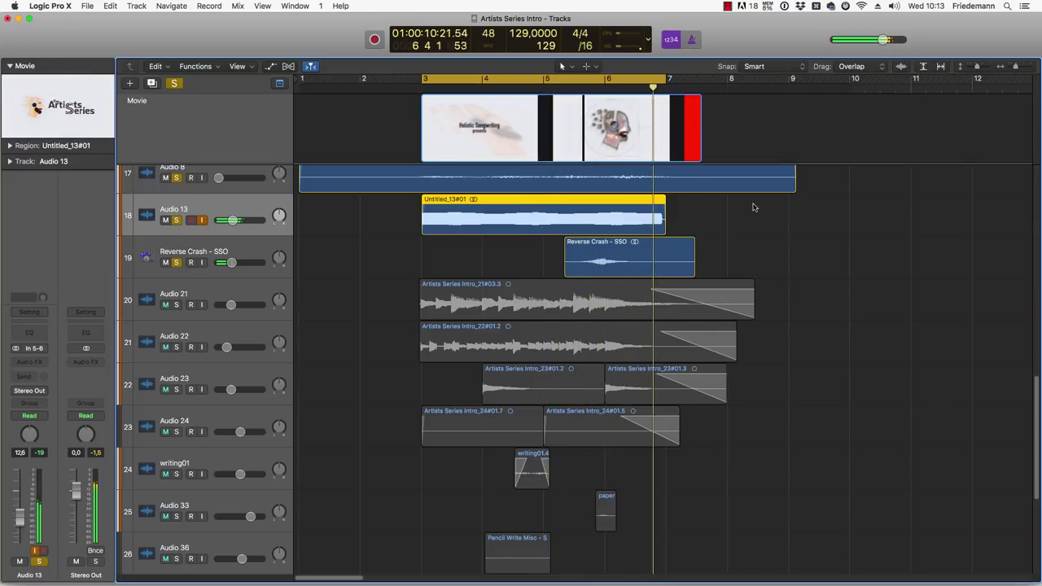
{"action": "scroll", "coordinate": [751, 206], "scroll_direction": "up", "scroll_amount": 3}
Step: Shrink the track rows with Command-Up, then play the soloed Audio 13 layer through the cycle
{"action": "key", "text": "super+Up"}
{"action": "key", "text": "super+Up"}
{"action": "key", "text": "super+Up"}
{"action": "key", "text": "super+Up"}
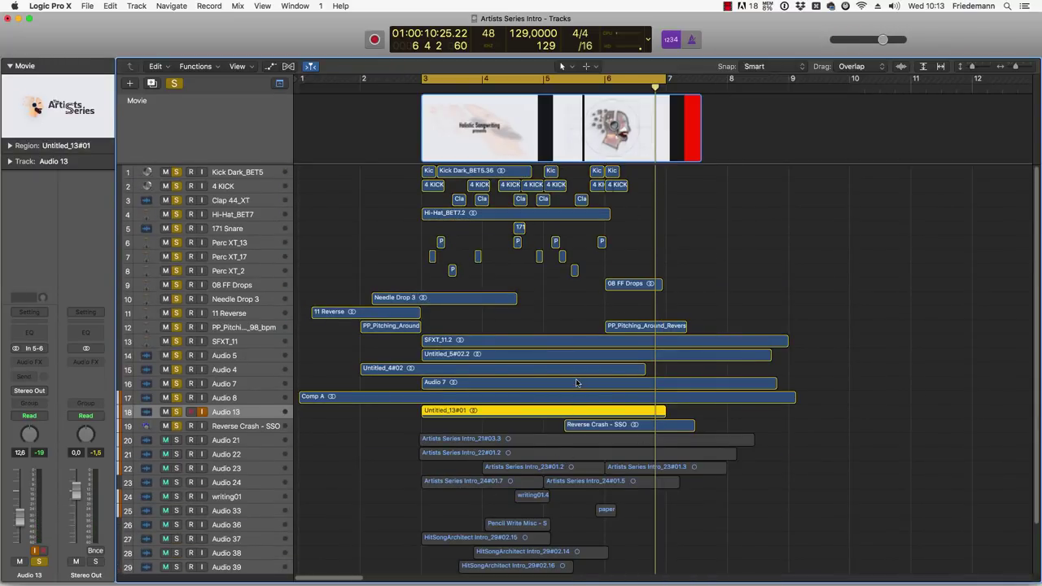
{"action": "key", "text": "space"}
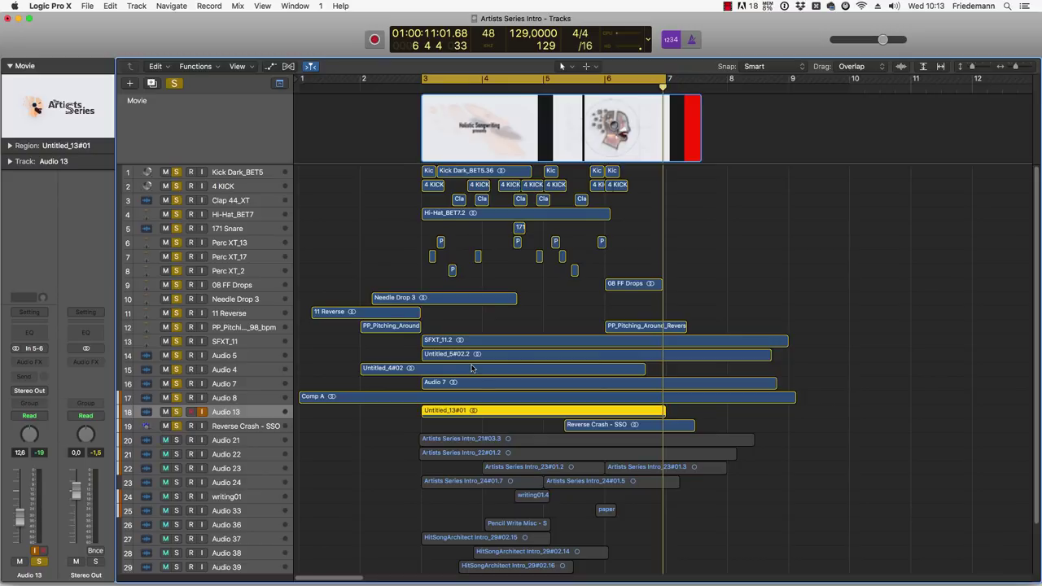
{"action": "scroll", "coordinate": [471, 368], "scroll_direction": "down", "scroll_amount": 3}
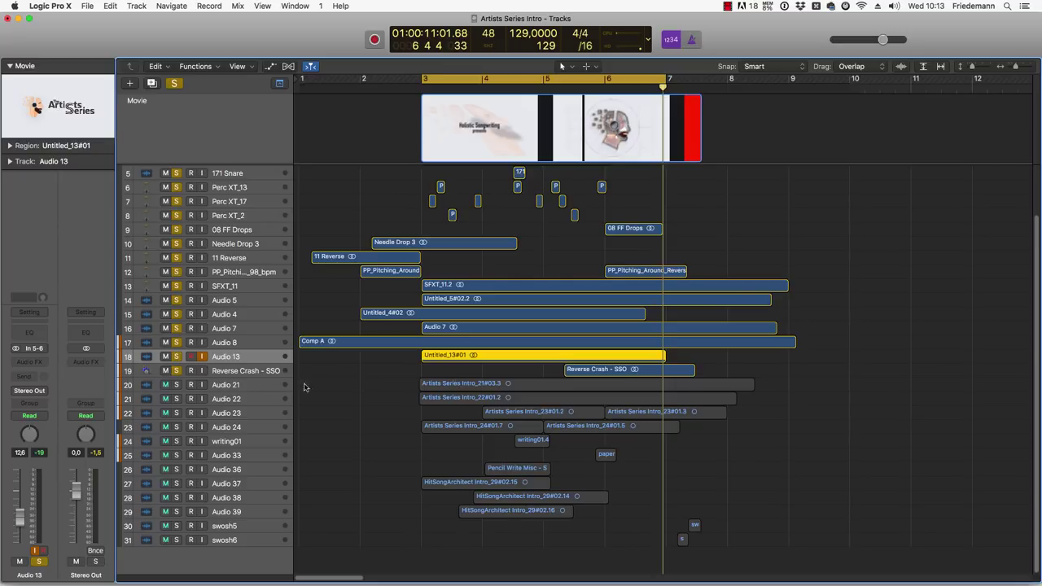
Step: Select the Audio 21 track and make the track rows taller
{"action": "left_click", "coordinate": [250, 388]}
{"action": "left_click", "coordinate": [256, 428], "text": "shift"}
{"action": "key", "text": "super+Down"}
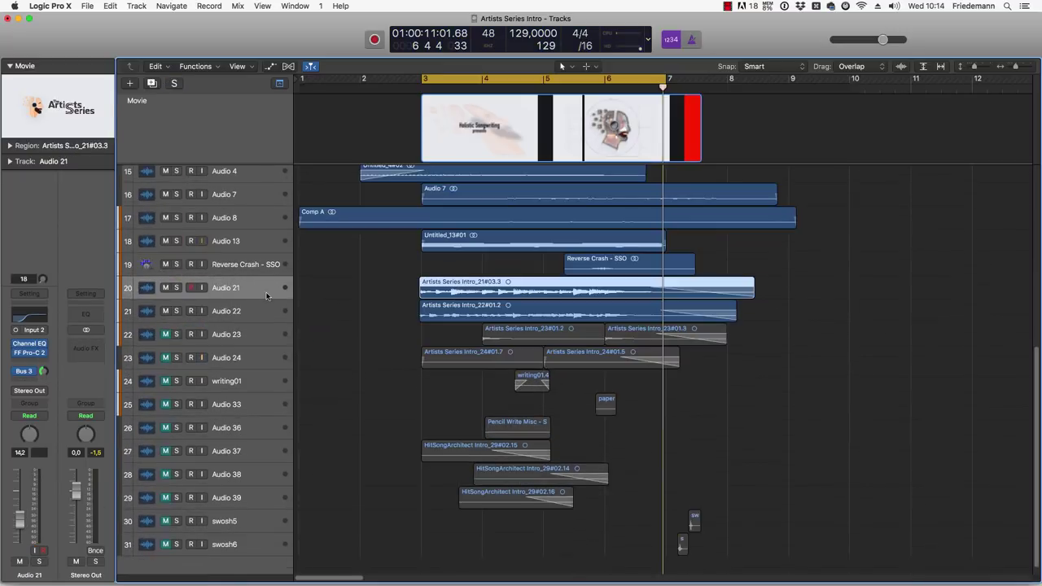
Step: Solo only Audio 21, play its layer, then turn its solo off
{"action": "left_click", "coordinate": [176, 287]}
{"action": "left_click", "coordinate": [177, 311]}
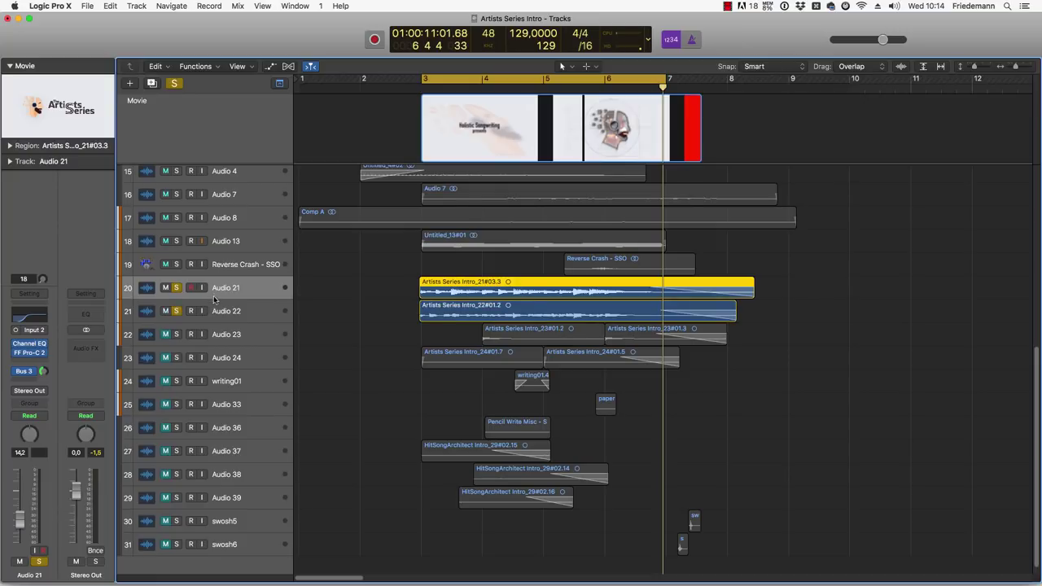
{"action": "left_click", "coordinate": [175, 288], "text": "alt"}
{"action": "left_click", "coordinate": [175, 288]}
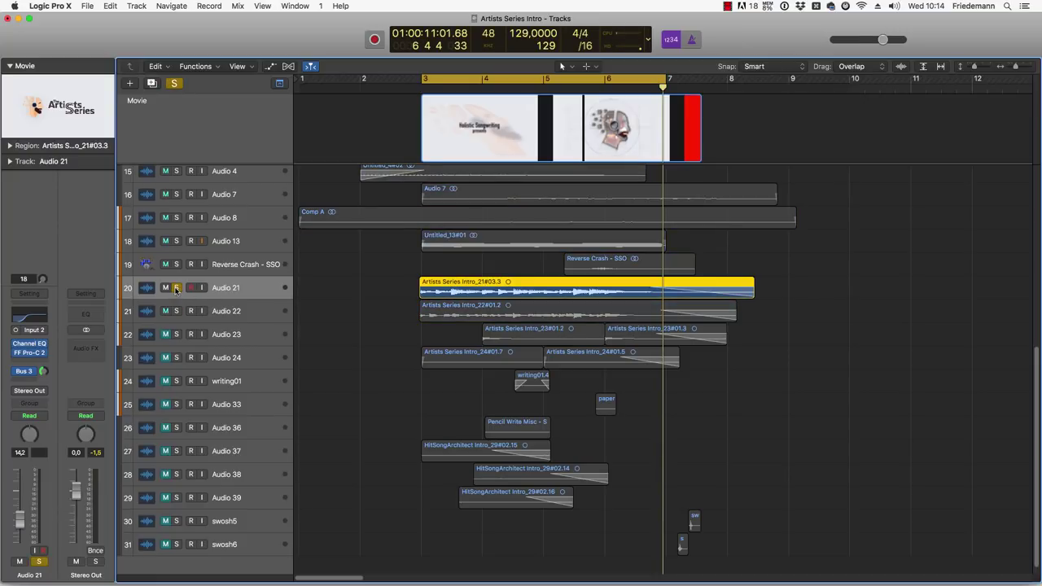
{"action": "key", "text": "space"}
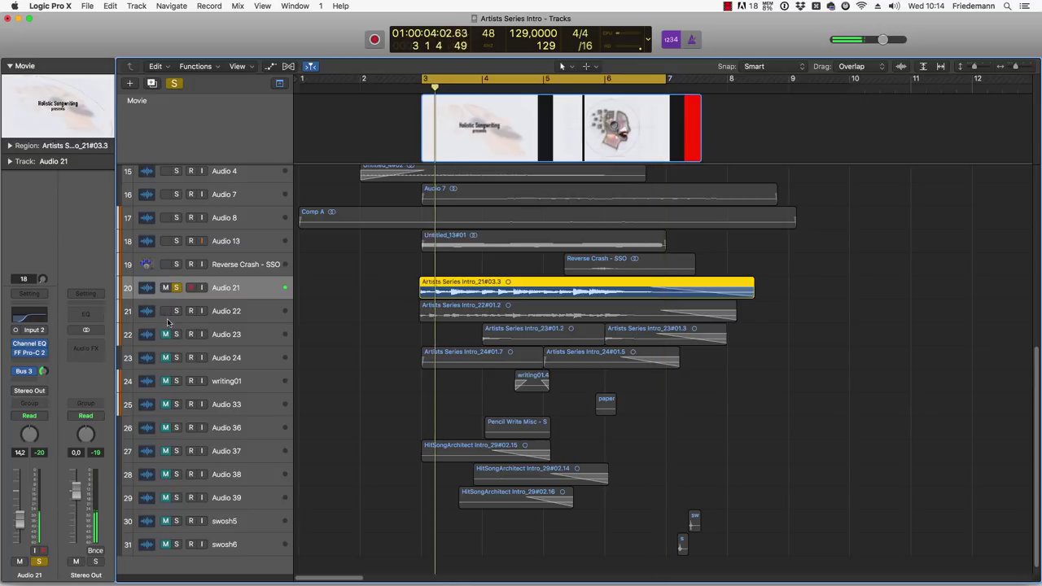
{"action": "left_click", "coordinate": [176, 287]}
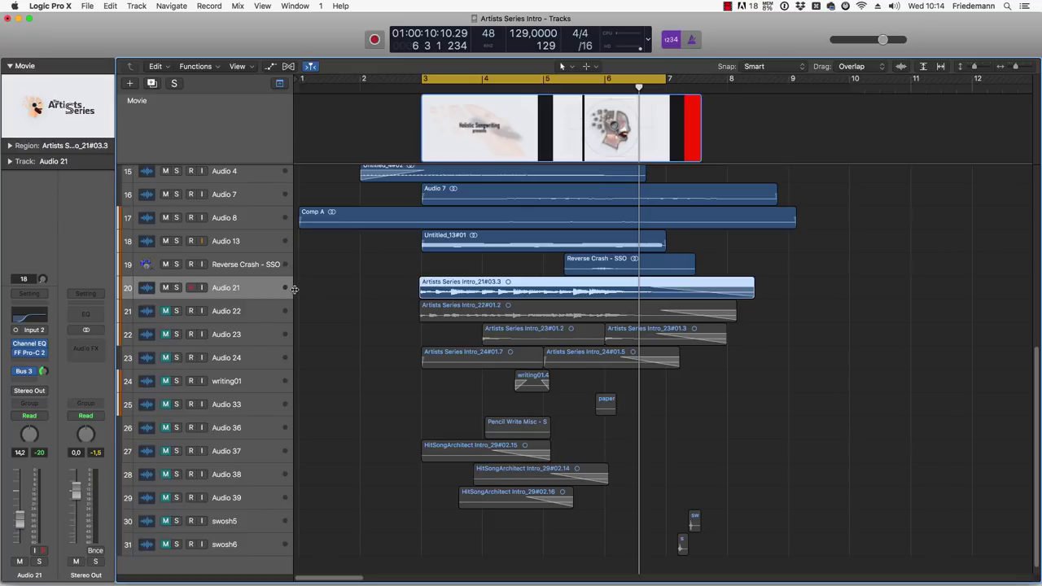
Step: Unmute and solo Audio 22, then play its layer from bar 3
{"action": "left_click", "coordinate": [166, 312]}
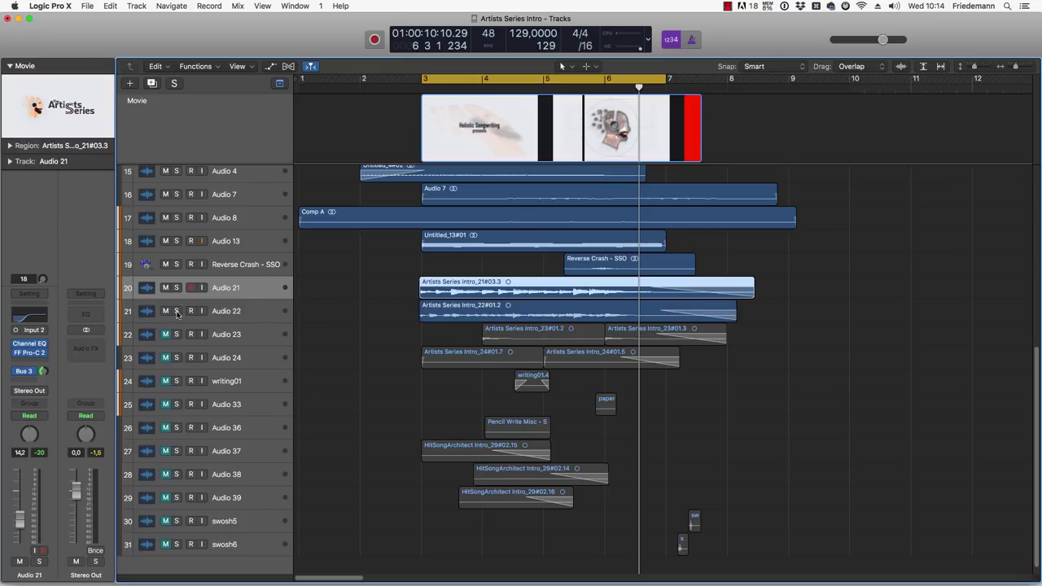
{"action": "left_click", "coordinate": [177, 311]}
{"action": "left_click", "coordinate": [262, 310]}
{"action": "key", "text": "shift+space"}
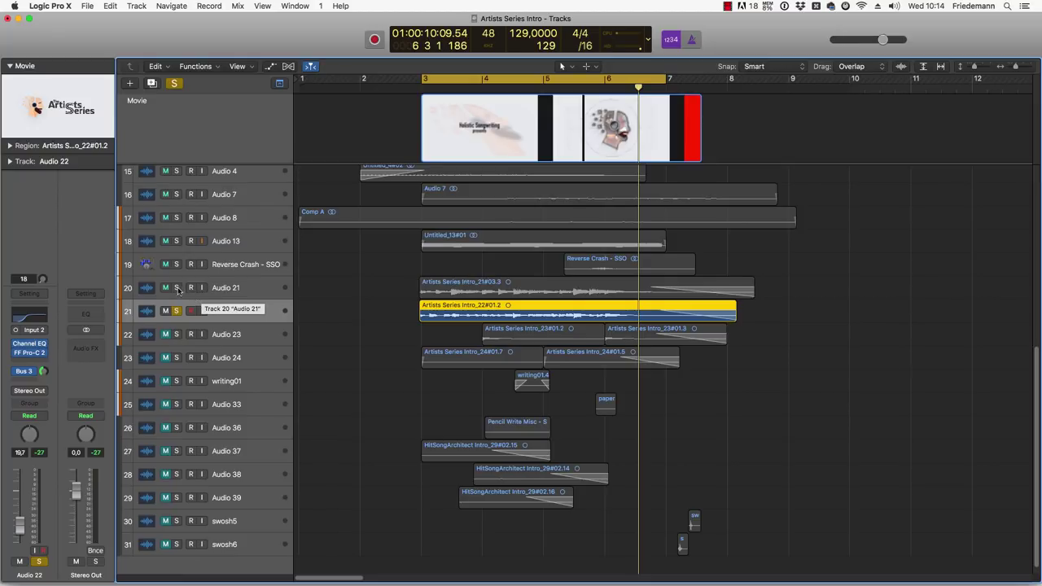
Step: Add Audio 21 to the solo and replay Audio 21 and Audio 22 together from bar 3
{"action": "left_click", "coordinate": [285, 291]}
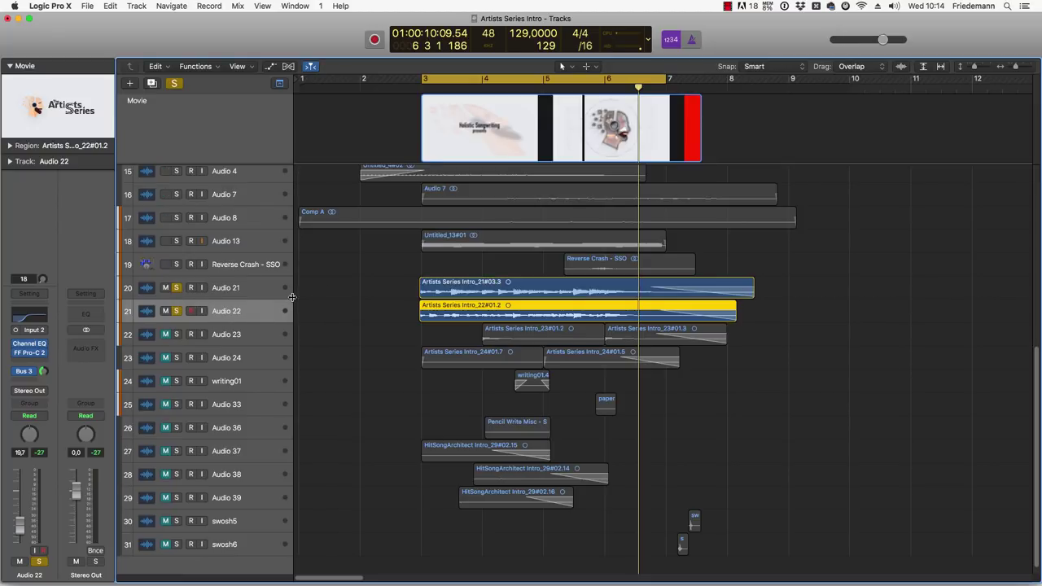
{"action": "key", "text": "space"}
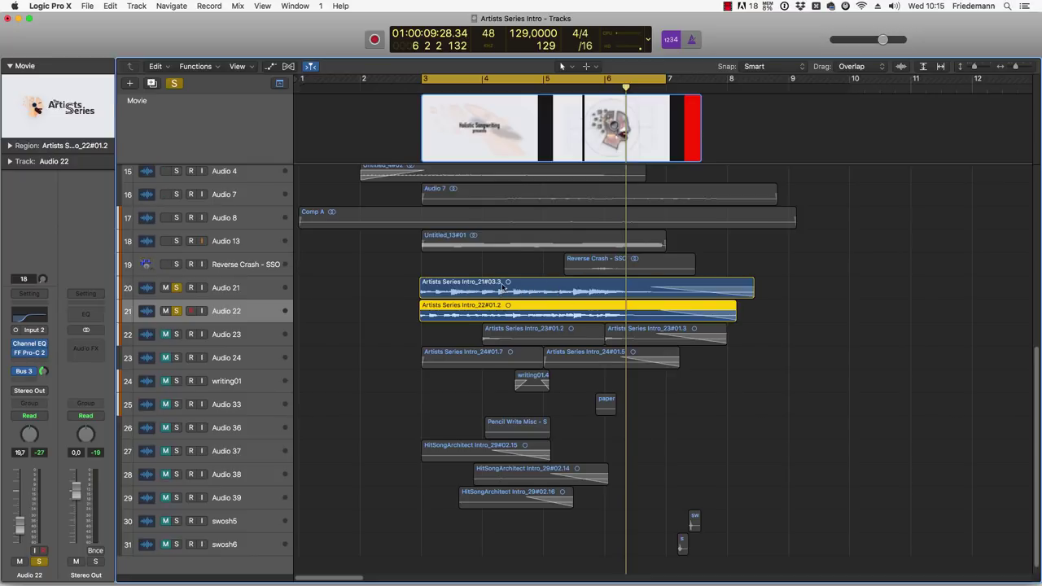
{"action": "key", "text": "shift+space"}
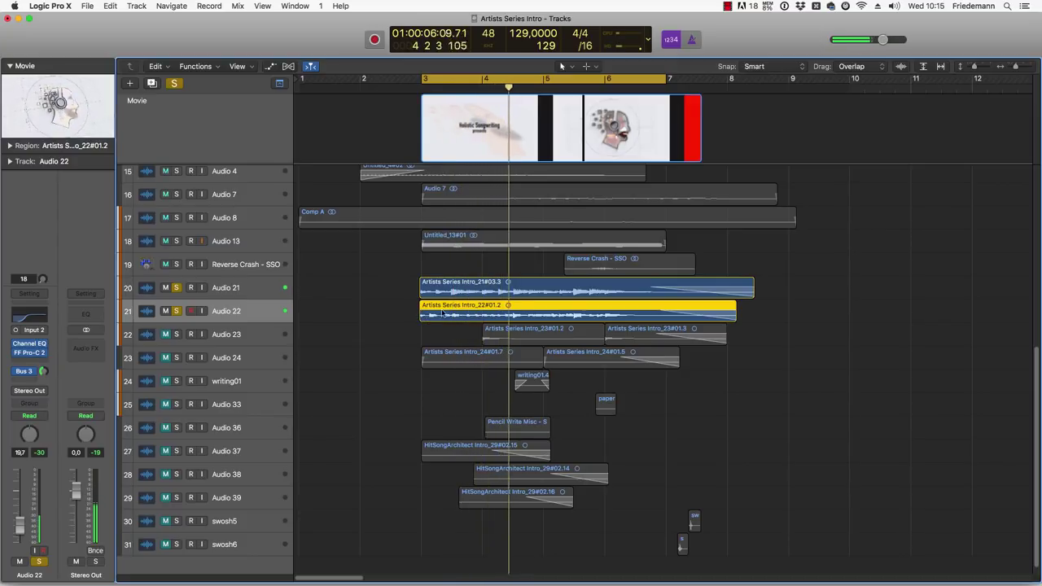
{"action": "key", "text": "space"}
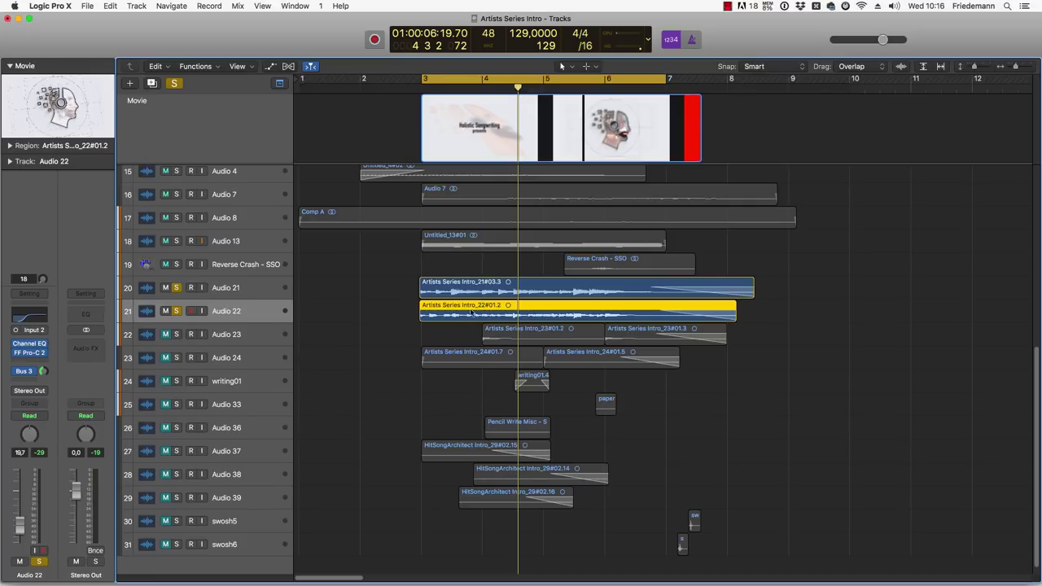
{"action": "left_click", "coordinate": [416, 316]}
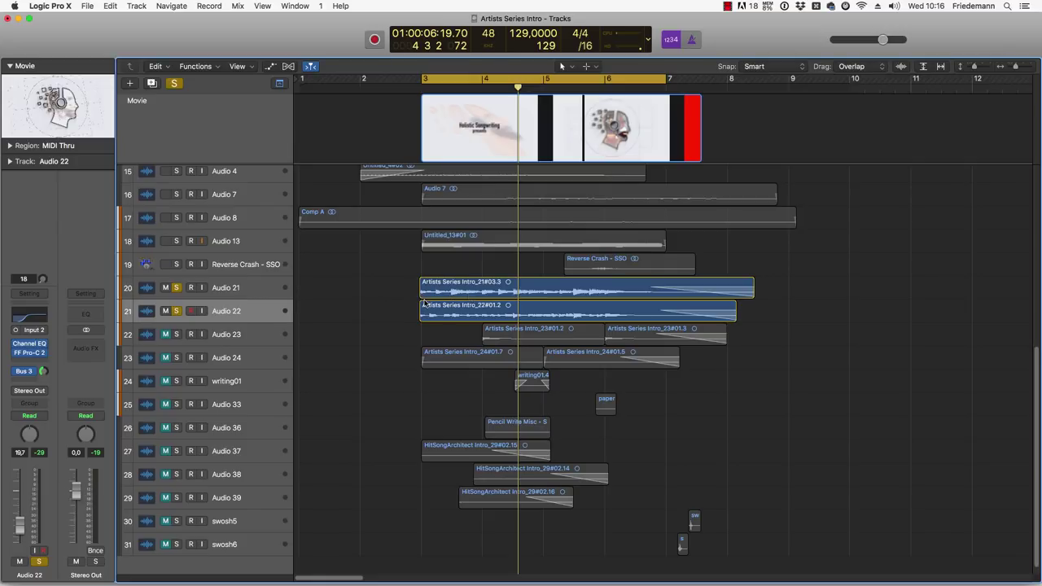
{"action": "key", "text": "space"}
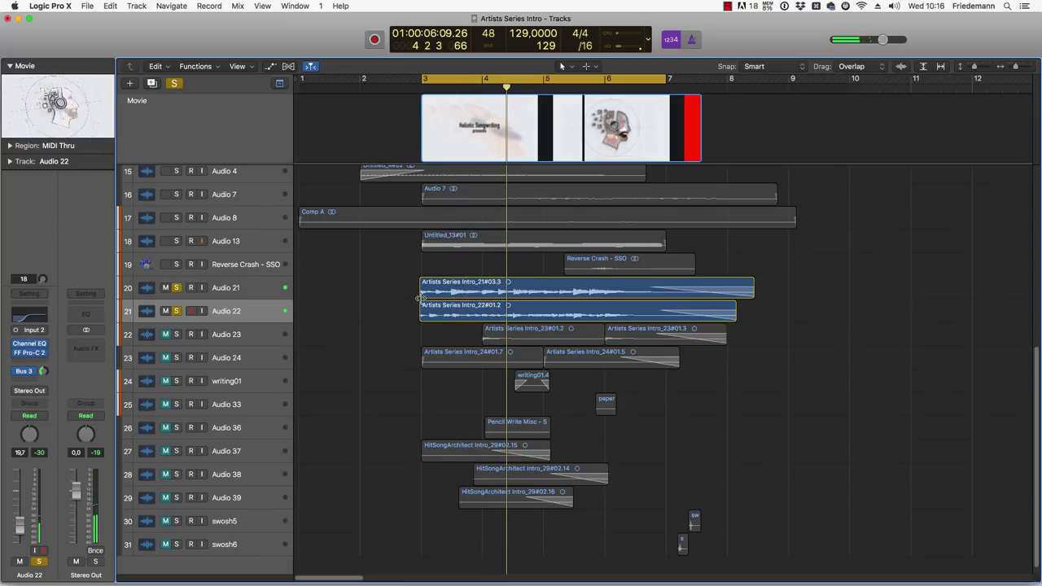
{"action": "key", "text": "space"}
{"action": "key", "text": "space"}
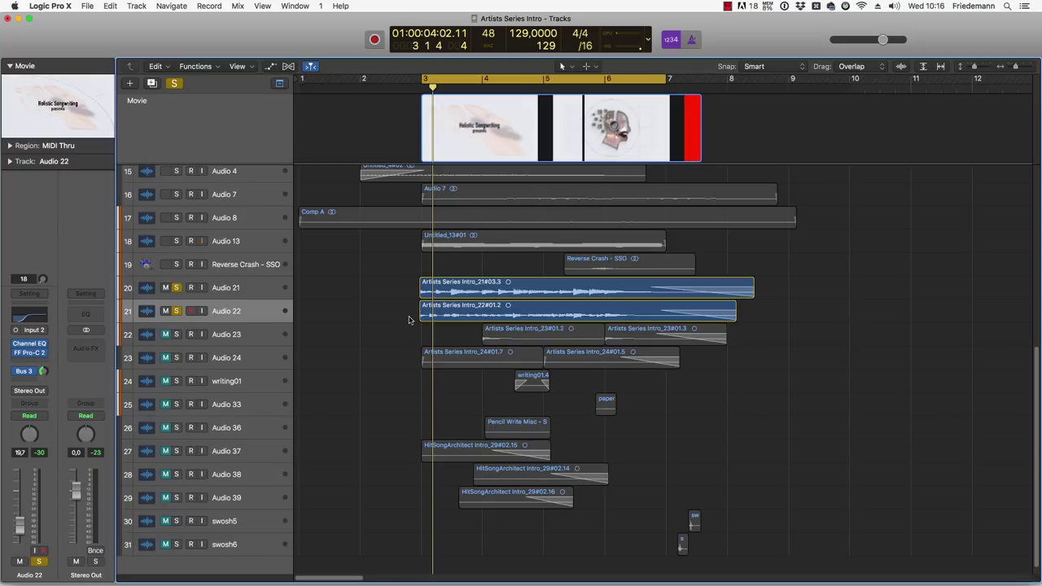
Step: Clear all solos, select Audio 23 then Audio 24 with its two regions, and play the full mix
{"action": "left_click", "coordinate": [176, 311]}
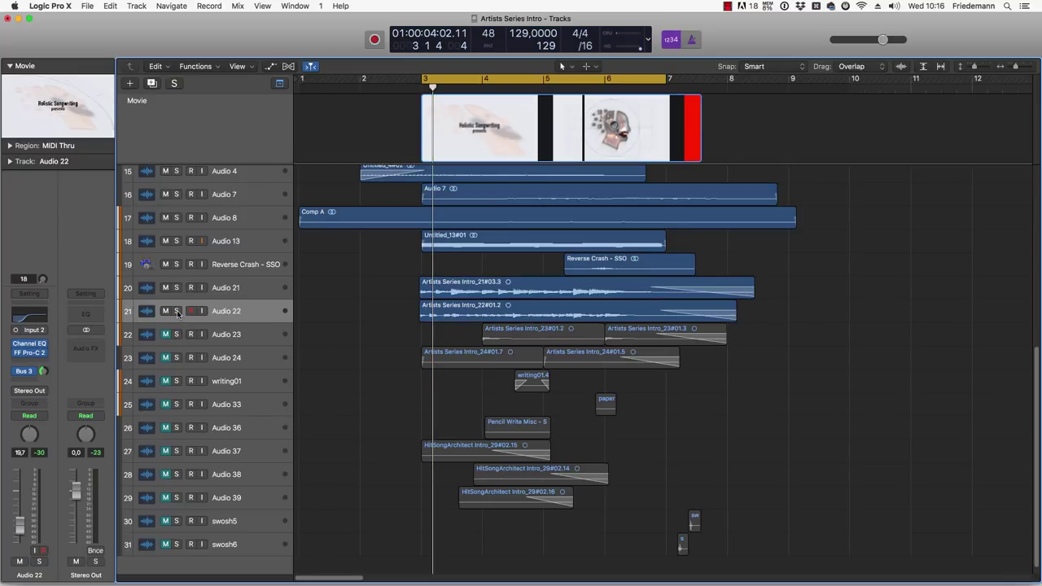
{"action": "left_click", "coordinate": [240, 335]}
{"action": "left_click", "coordinate": [243, 358]}
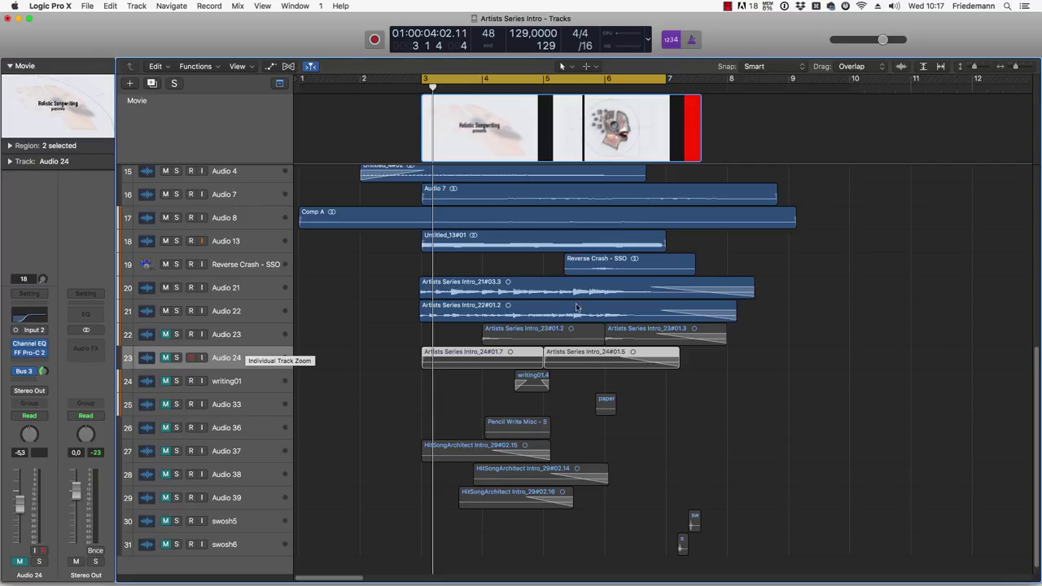
{"action": "key", "text": "space"}
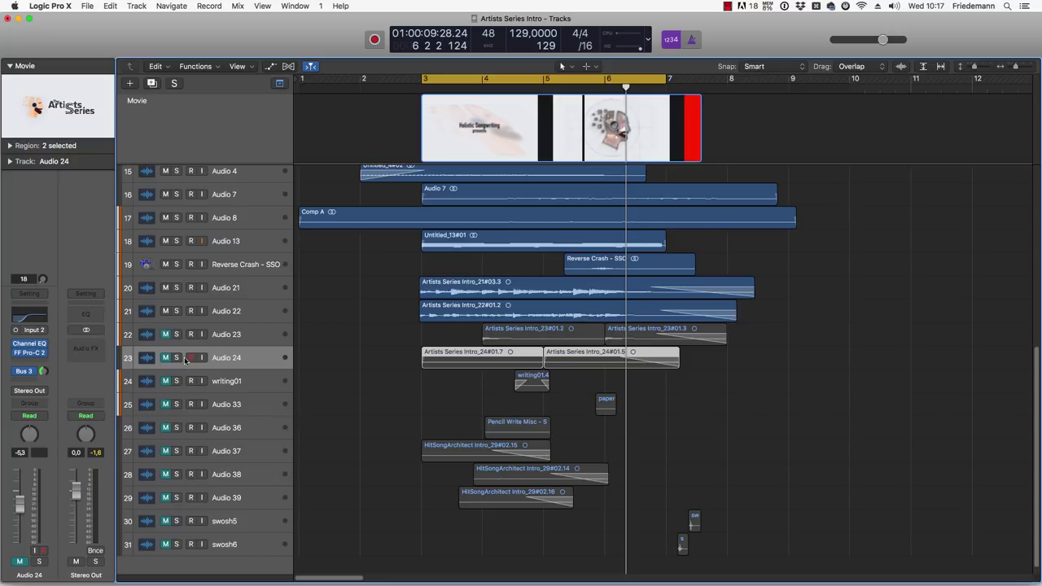
Step: Solo Audio 23, Audio 24 and writing01, toggling the writing01 and Audio 24 solos on and off
{"action": "mouse_move", "coordinate": [184, 359]}
{"action": "left_mouse_down"}
{"action": "mouse_move", "coordinate": [177, 379]}
{"action": "mouse_move", "coordinate": [177, 340]}
{"action": "left_mouse_up"}
{"action": "left_click", "coordinate": [177, 382]}
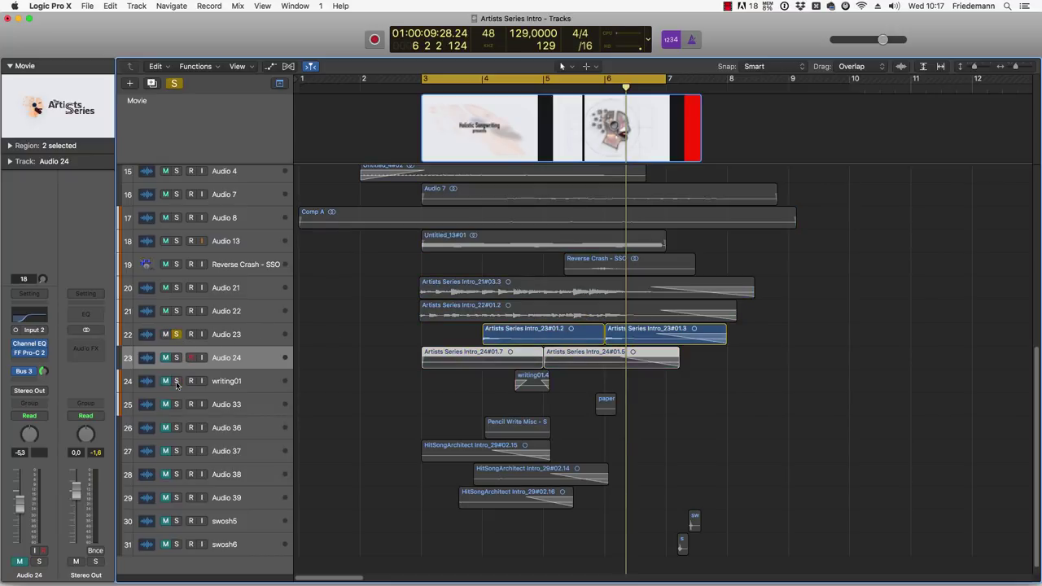
{"action": "left_click_drag", "start_coordinate": [177, 381], "coordinate": [177, 360]}
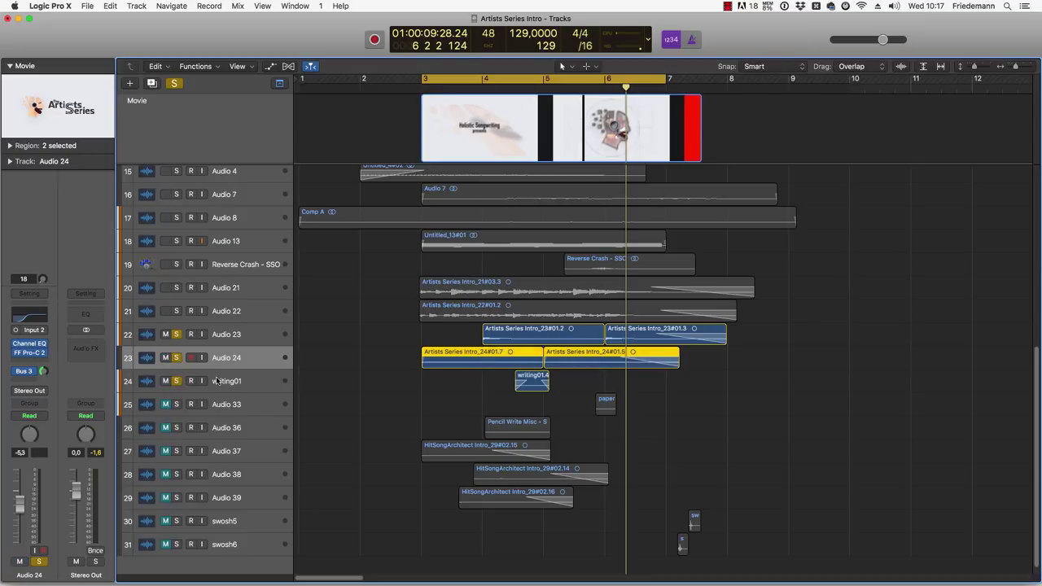
{"action": "left_click", "coordinate": [240, 381]}
{"action": "left_click", "coordinate": [178, 381]}
{"action": "left_click", "coordinate": [178, 381]}
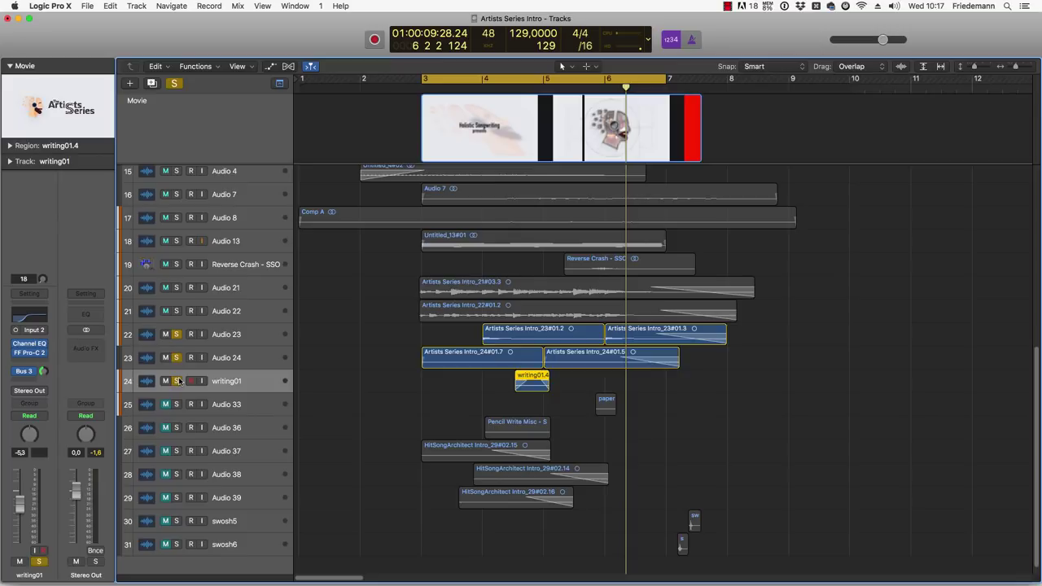
{"action": "left_click", "coordinate": [179, 381]}
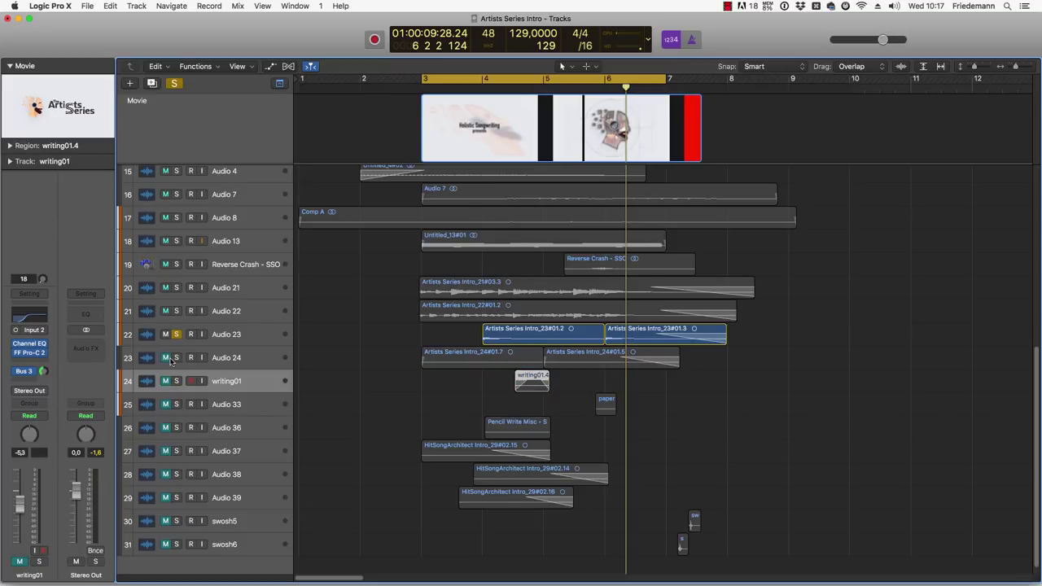
{"action": "left_click", "coordinate": [179, 359]}
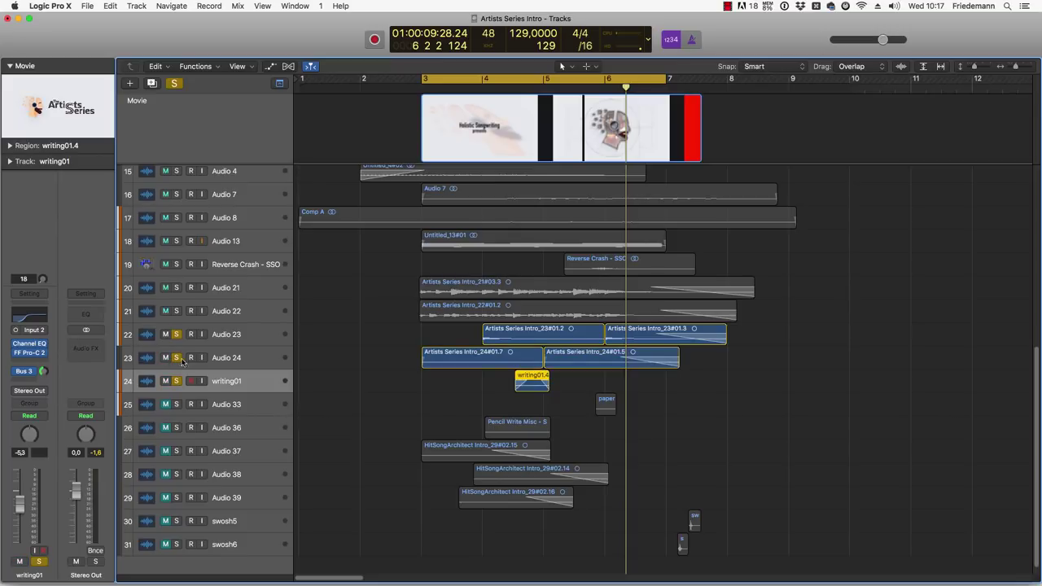
{"action": "left_click", "coordinate": [427, 398]}
{"action": "left_click", "coordinate": [265, 361]}
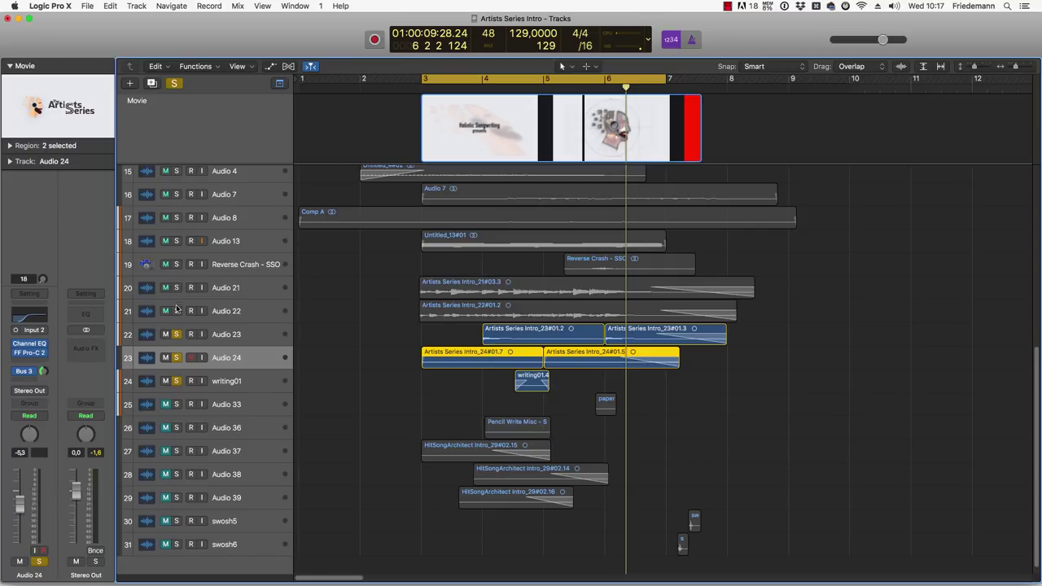
Step: Add Audio 21 and Audio 22 to the solo, enlarge the track rows and play from bar 3
{"action": "mouse_move", "coordinate": [176, 309]}
{"action": "left_mouse_down"}
{"action": "mouse_move", "coordinate": [178, 295]}
{"action": "mouse_move", "coordinate": [177, 306]}
{"action": "left_mouse_up"}
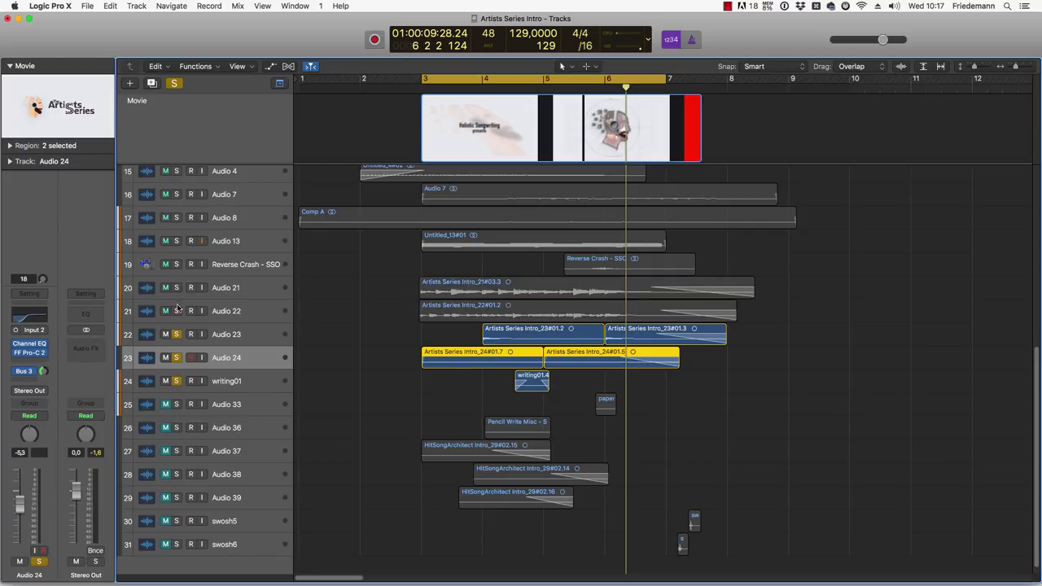
{"action": "left_click", "coordinate": [389, 366]}
{"action": "key", "text": "super+Down"}
{"action": "key", "text": "space"}
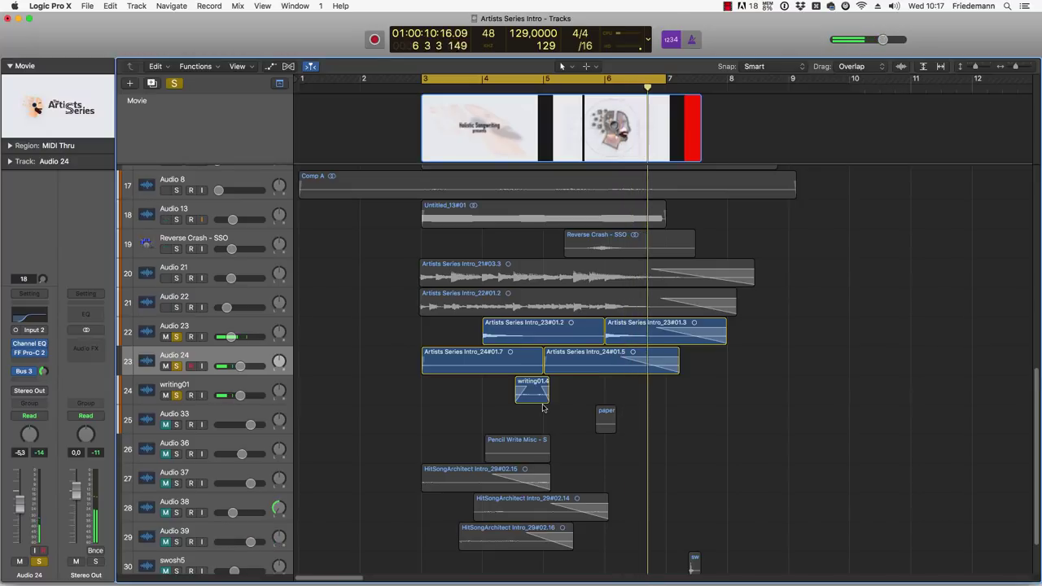
Step: Stop playback at bar 3, then select Intro_24#01.7 and then the Artists Series Intro_23#01.2 region
{"action": "key", "text": "space"}
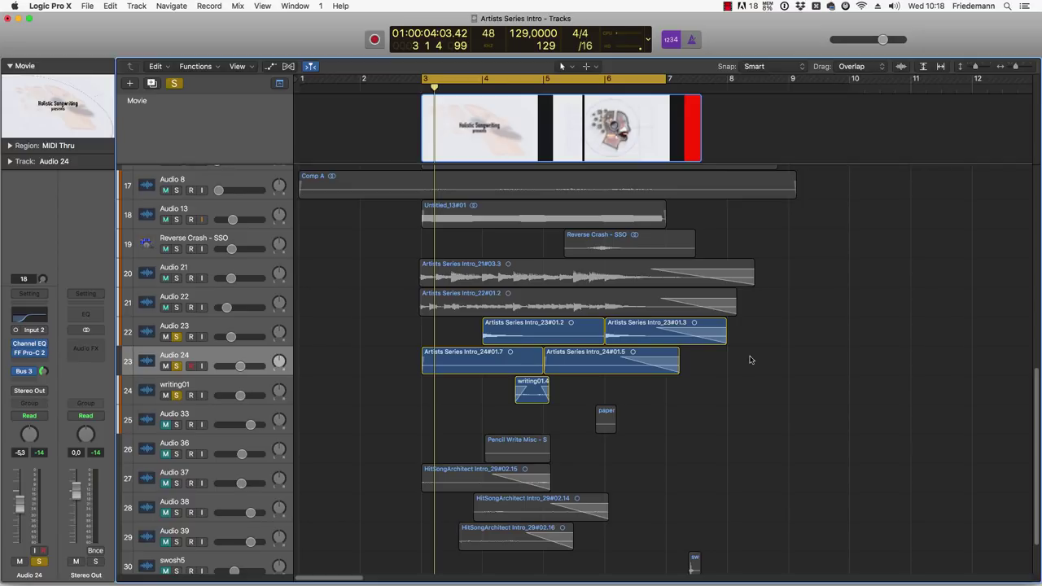
{"action": "left_click", "coordinate": [505, 361]}
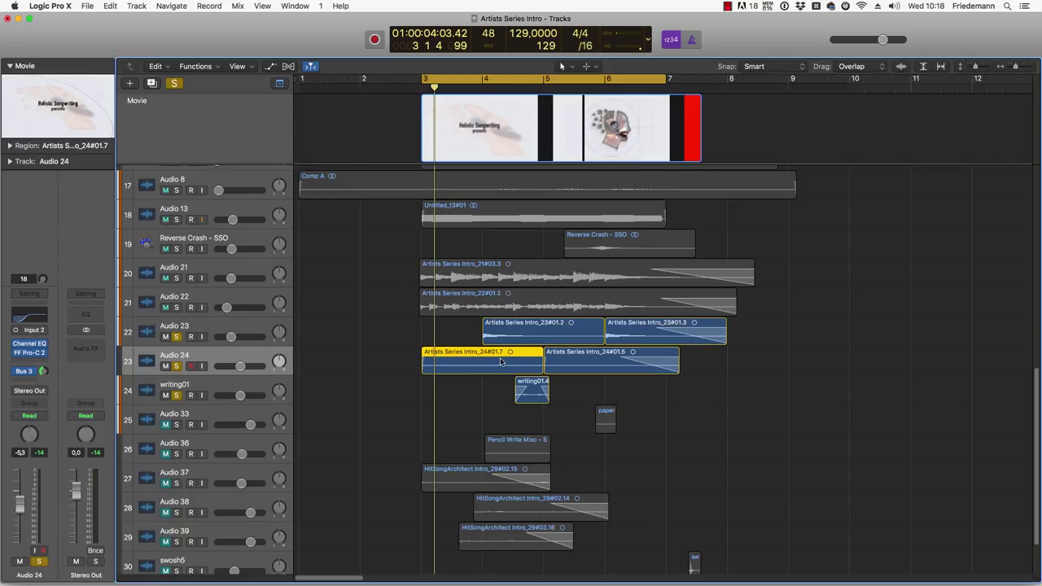
{"action": "left_click", "coordinate": [564, 339]}
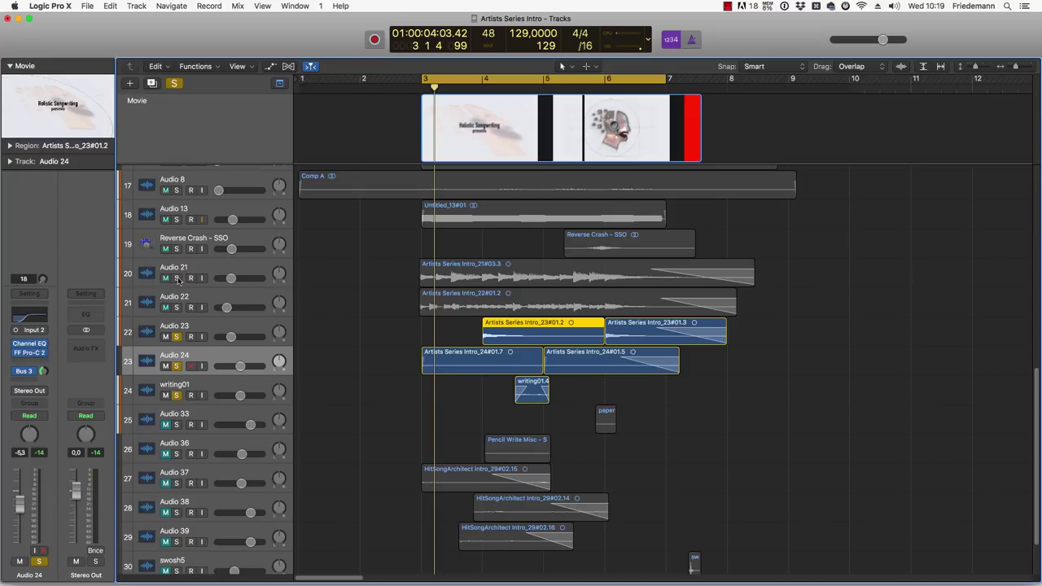
Step: Play the layers, re-solo Audio 23, Audio 24 and writing01, then stop playback
{"action": "left_click_drag", "start_coordinate": [180, 281], "coordinate": [179, 306]}
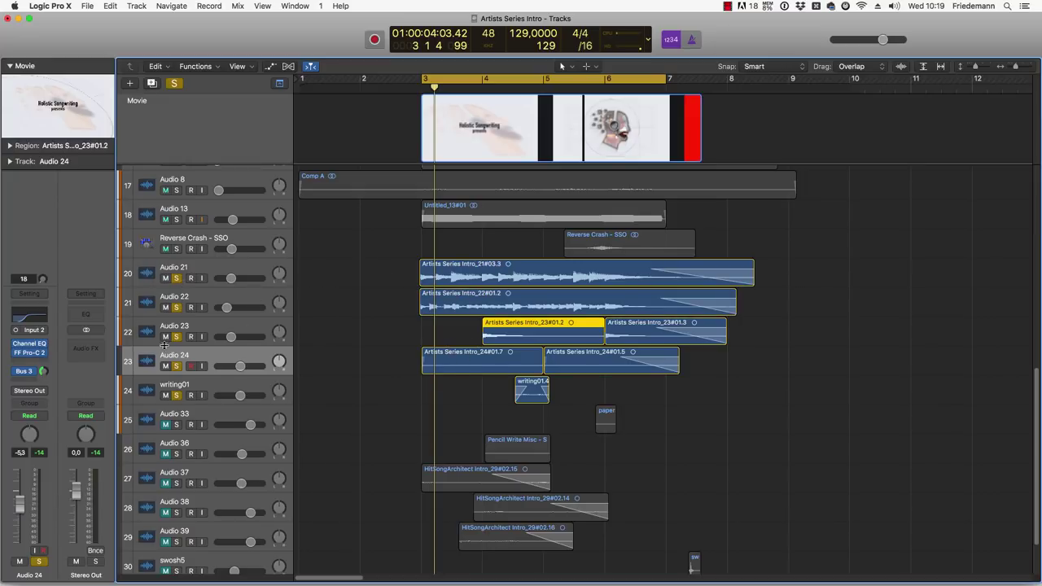
{"action": "left_click_drag", "start_coordinate": [180, 343], "coordinate": [179, 384]}
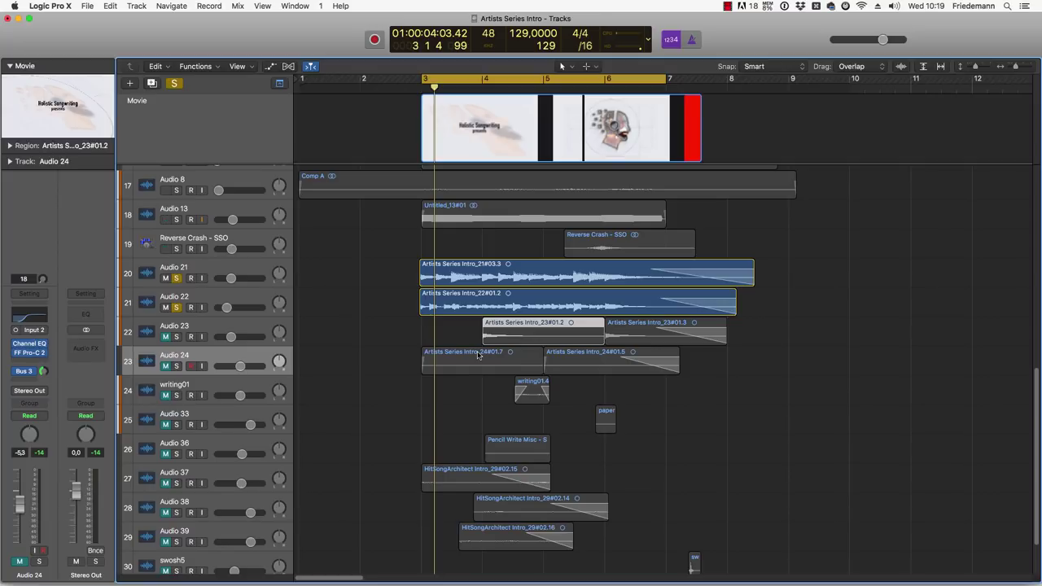
{"action": "key", "text": "space"}
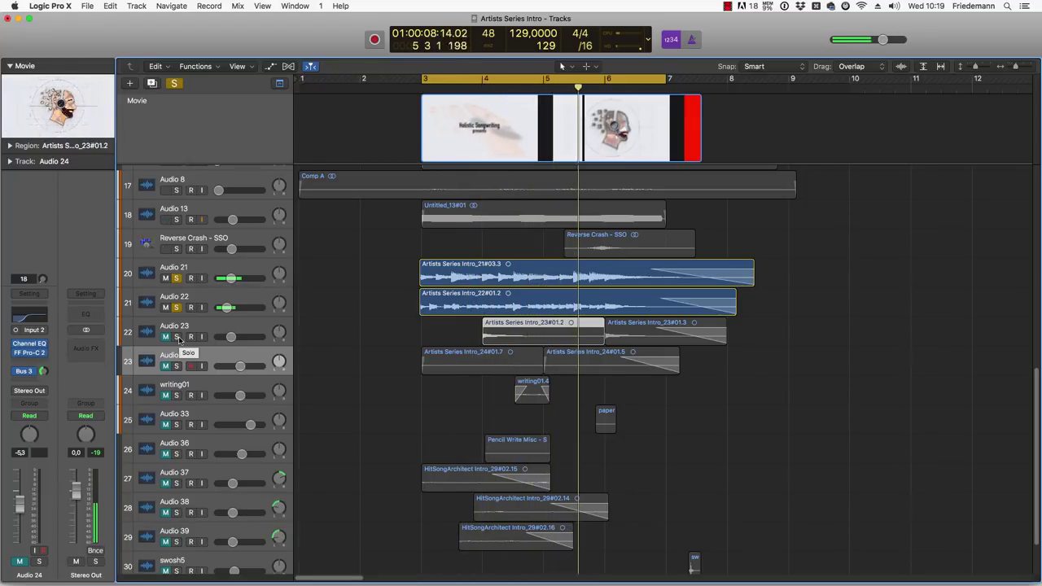
{"action": "left_click_drag", "start_coordinate": [176, 336], "coordinate": [176, 395]}
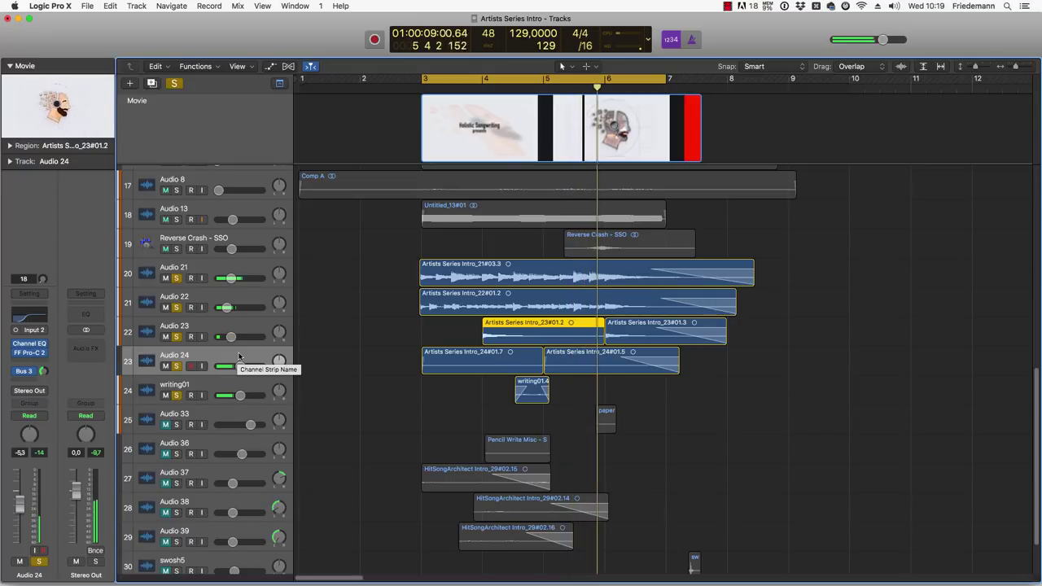
{"action": "key", "text": "space"}
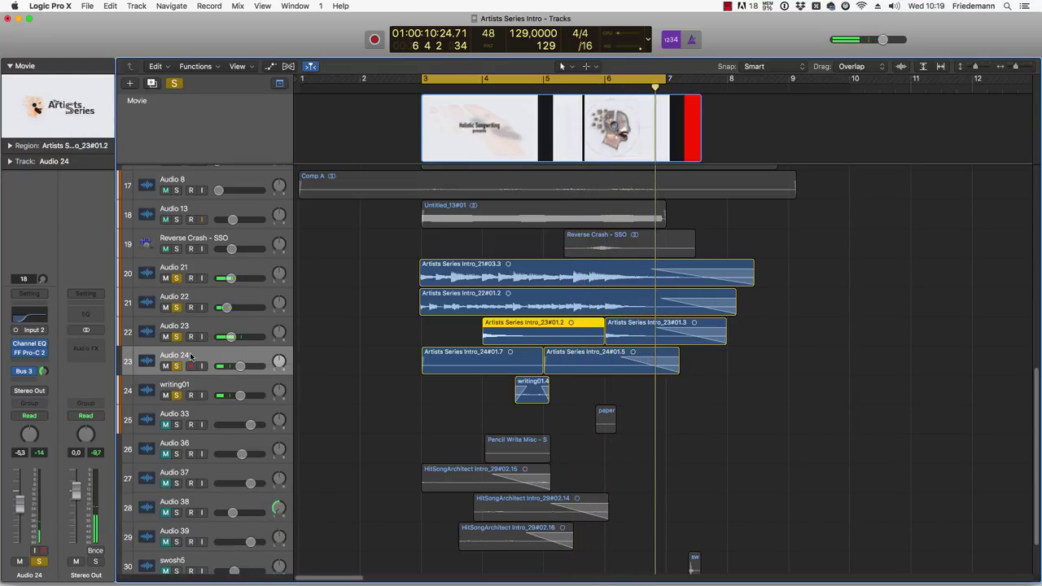
Step: Clear all solos, play the full mix, briefly mute Audio 24, and replay from bar 3
{"action": "left_click", "coordinate": [178, 368]}
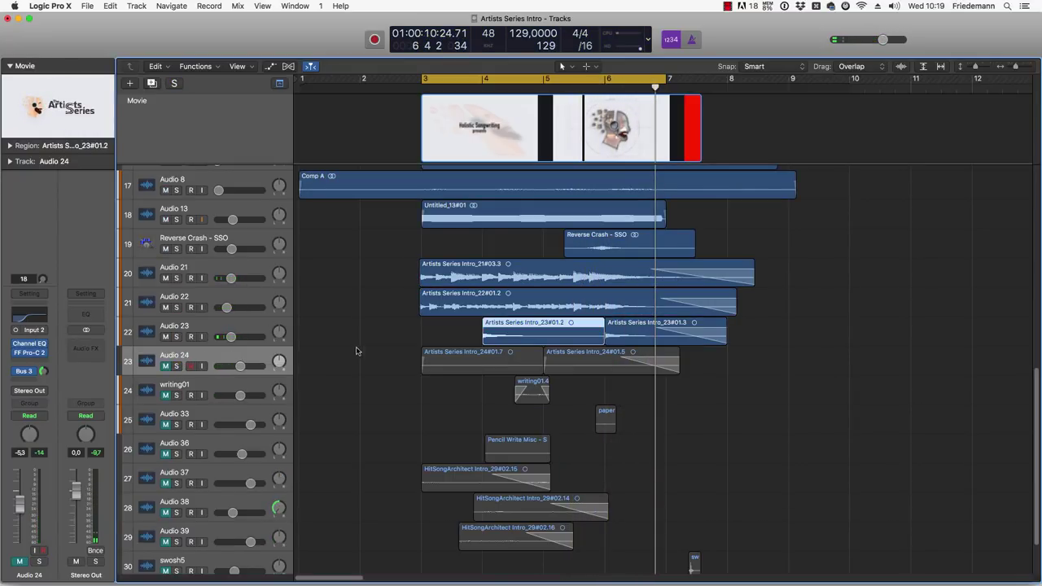
{"action": "key", "text": "space"}
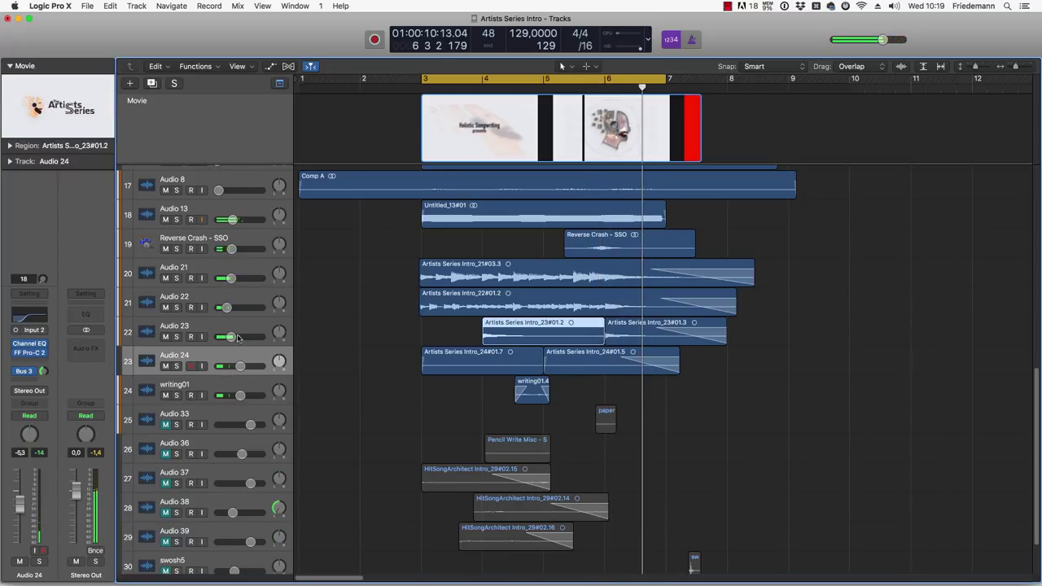
{"action": "left_click", "coordinate": [166, 366]}
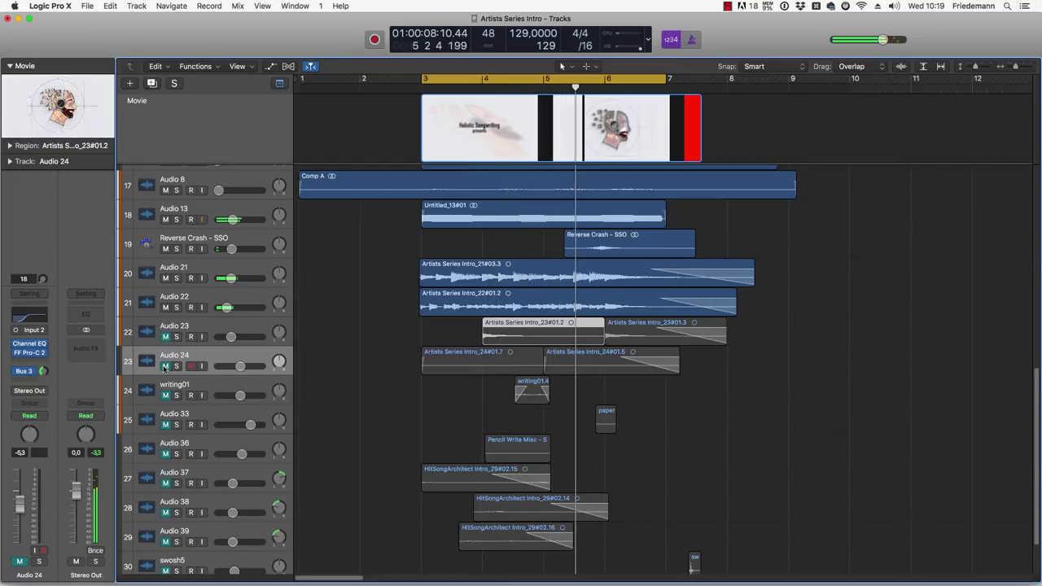
{"action": "left_click", "coordinate": [165, 365]}
{"action": "key", "text": "Return"}
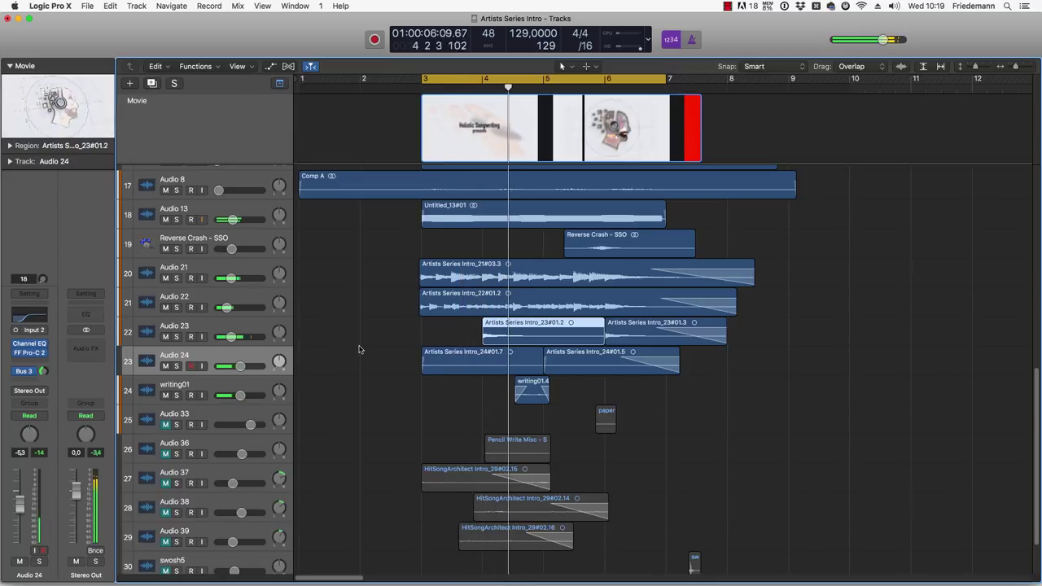
Step: Solo the sound-effect tracks from Audio 24 through swosh6 and play them from the cycle start
{"action": "left_click", "coordinate": [432, 388]}
{"action": "scroll", "coordinate": [433, 388], "scroll_direction": "down", "scroll_amount": 3}
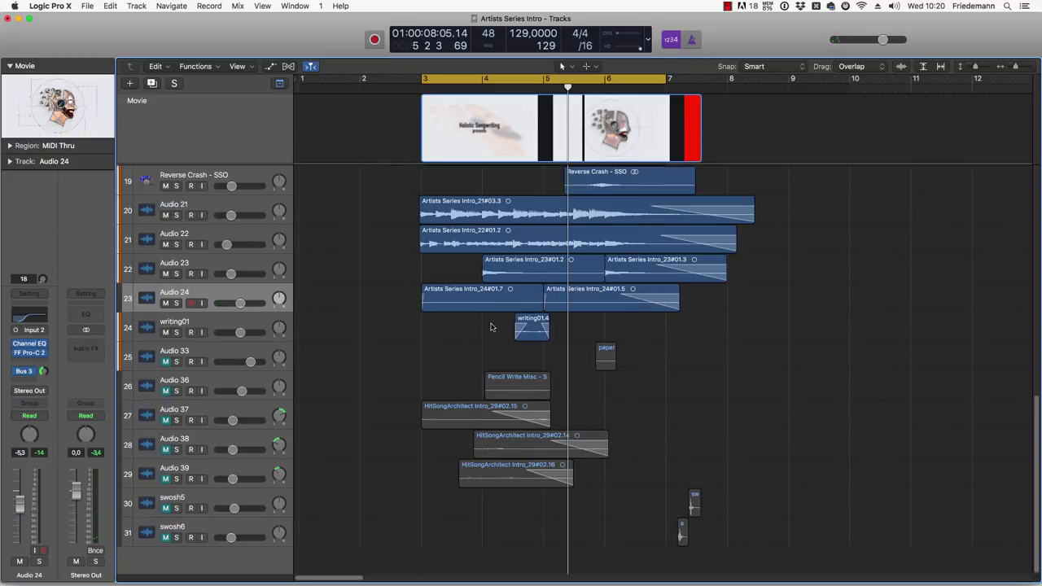
{"action": "left_click_drag", "start_coordinate": [491, 319], "coordinate": [535, 342]}
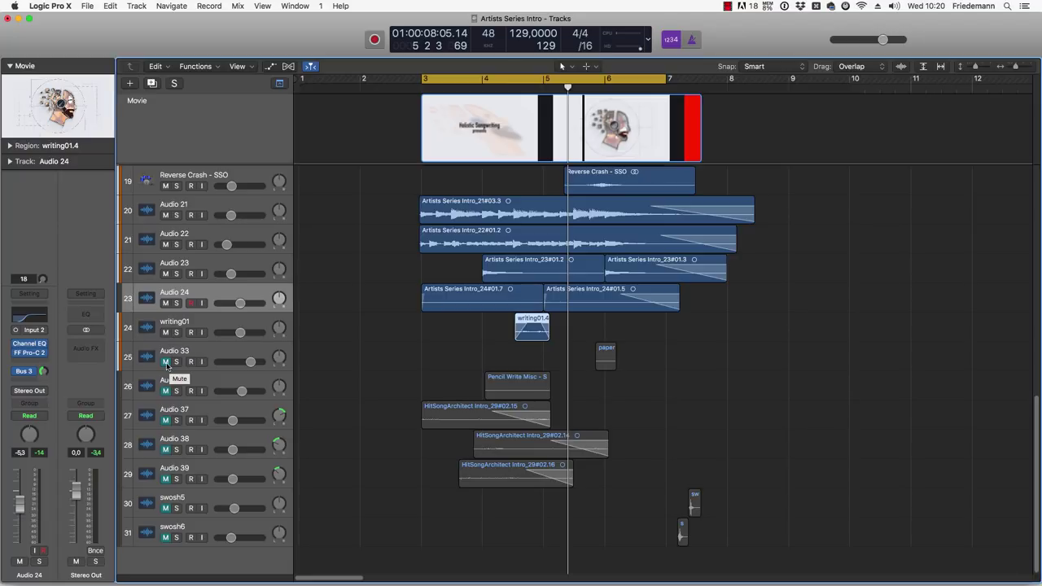
{"action": "left_click", "coordinate": [178, 332]}
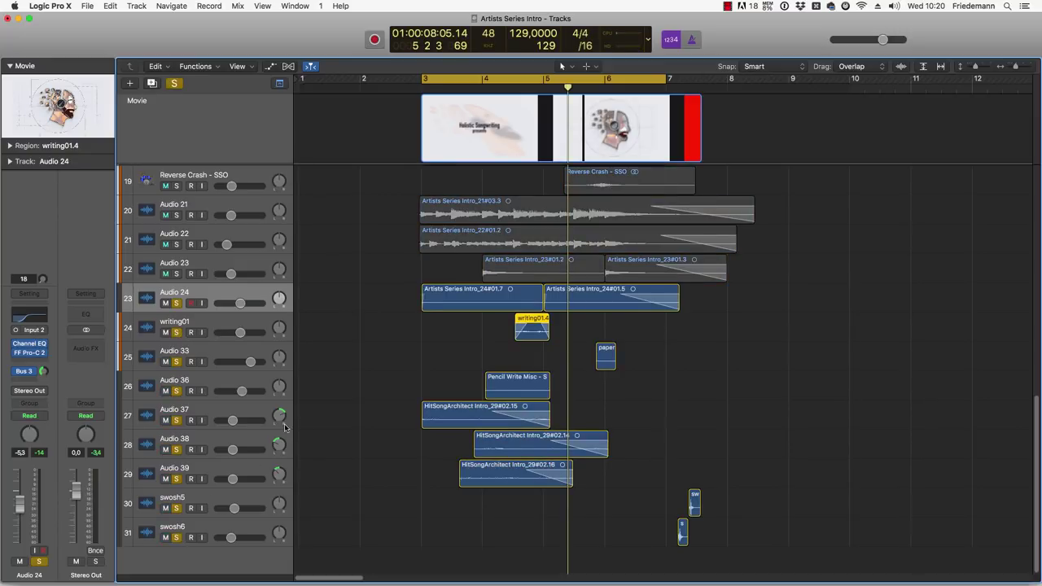
{"action": "key", "text": "space"}
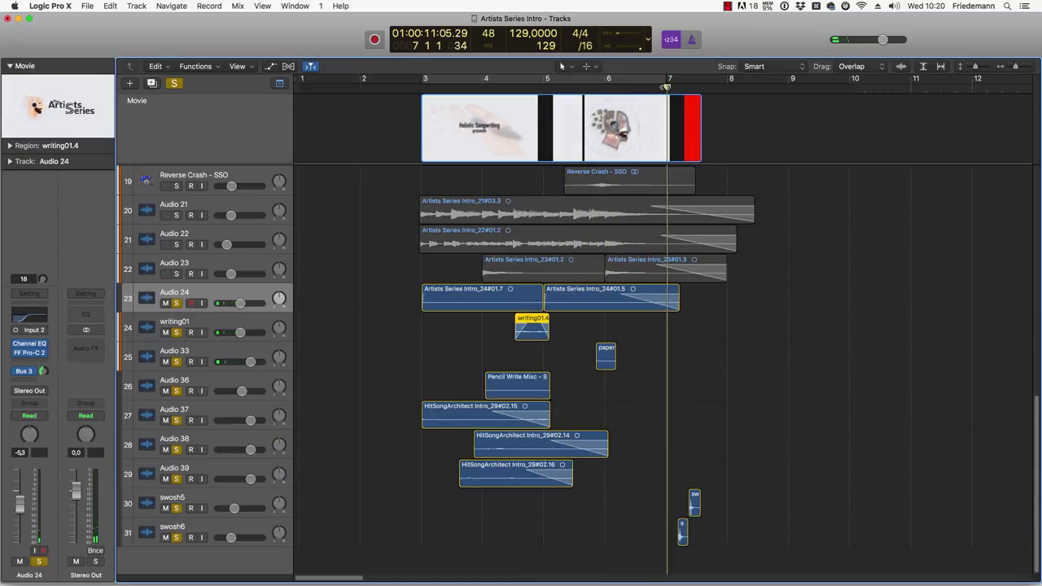
Step: Select the swosh5, swosh6 and Audio 39 tracks and loop playback between bars 3 and 7
{"action": "left_click", "coordinate": [262, 511]}
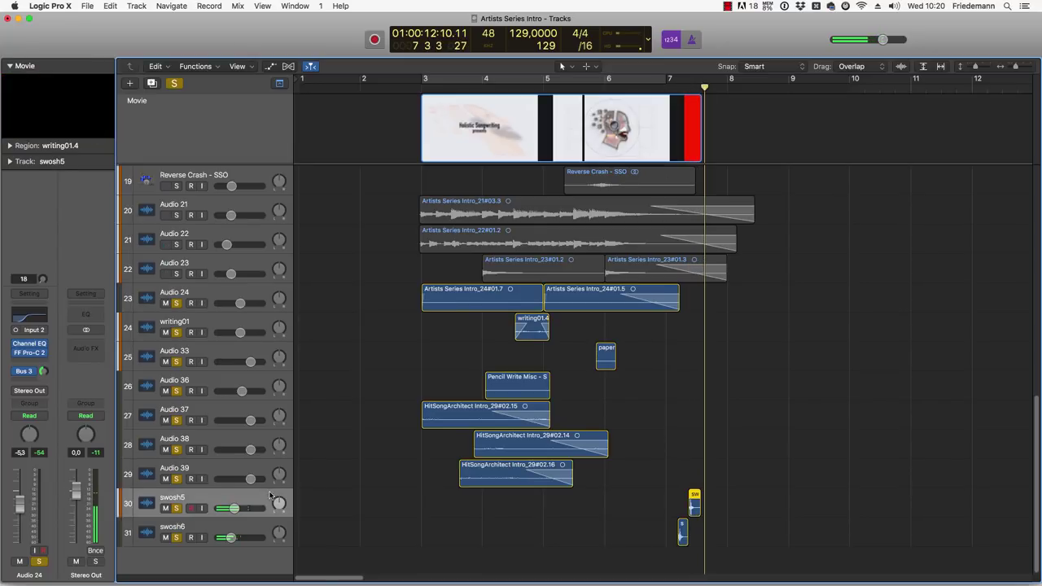
{"action": "left_click", "coordinate": [260, 523]}
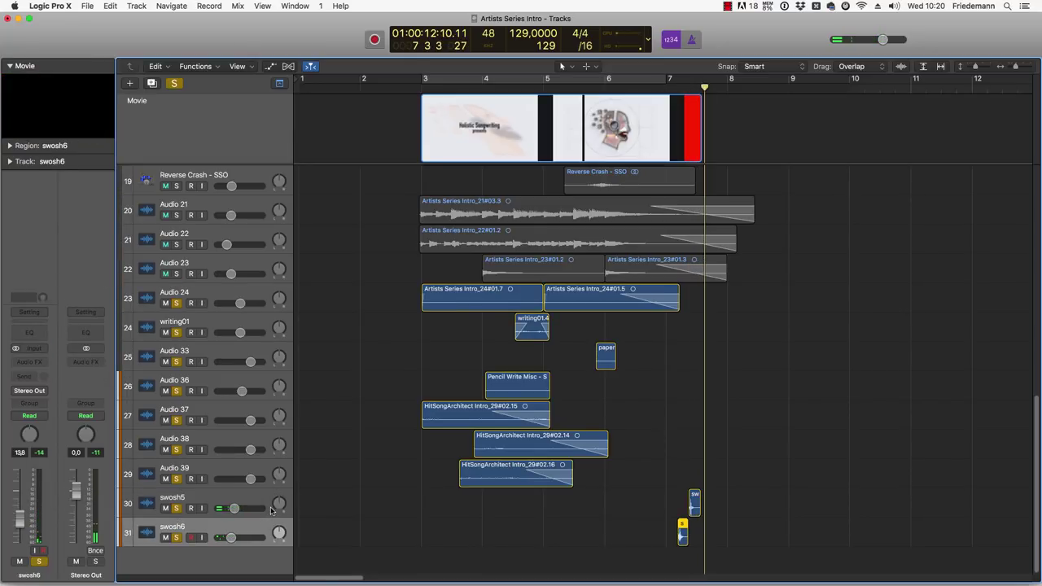
{"action": "left_click", "coordinate": [223, 497]}
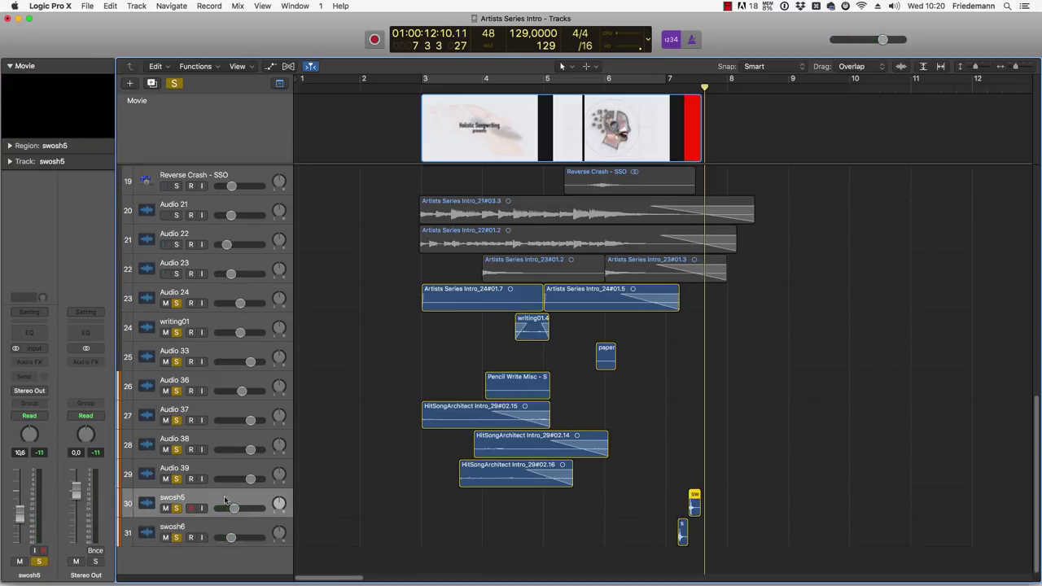
{"action": "key", "text": "Up"}
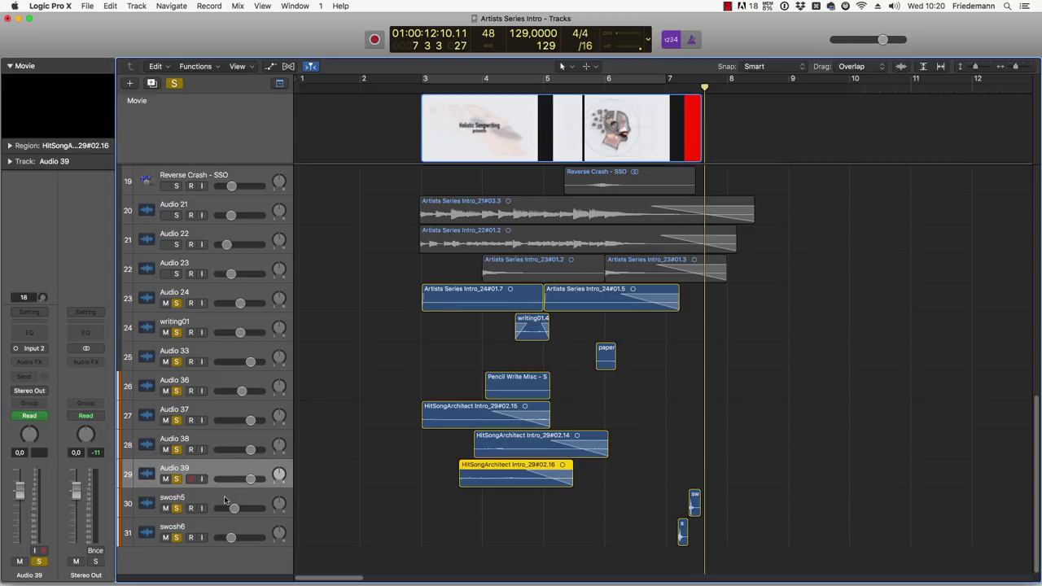
{"action": "left_click", "coordinate": [487, 83]}
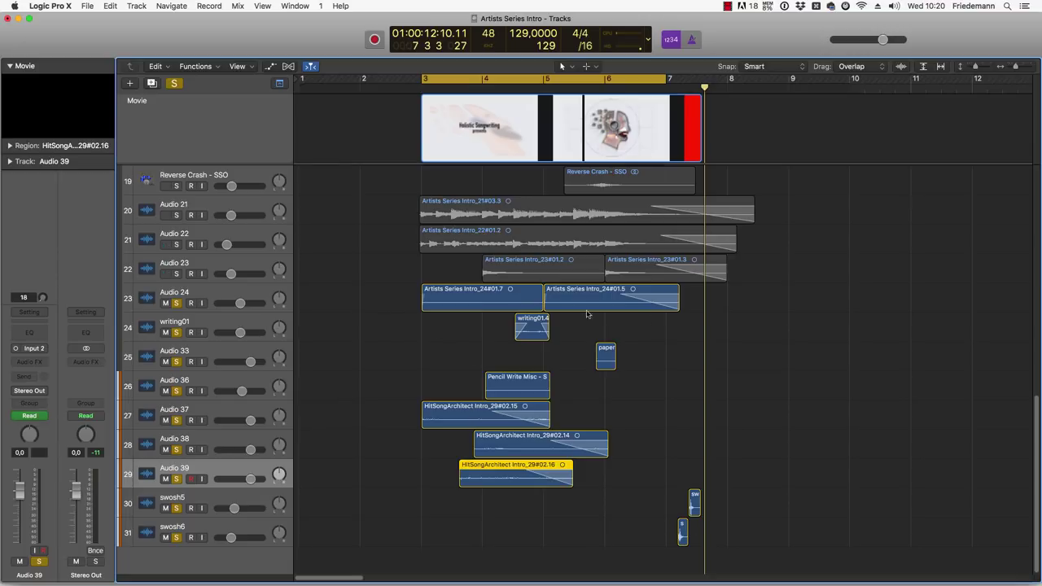
Step: Toggle Audio 24's solo, mute both Audio 24 regions with Ctrl+M, and play from bar 3
{"action": "left_click", "coordinate": [177, 304]}
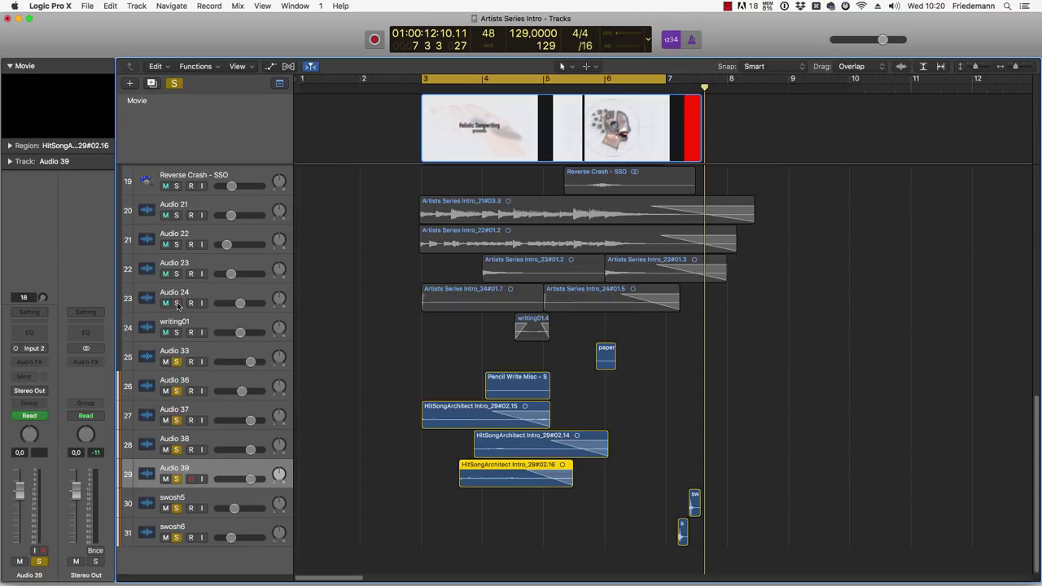
{"action": "left_click", "coordinate": [177, 302]}
{"action": "left_click", "coordinate": [189, 298]}
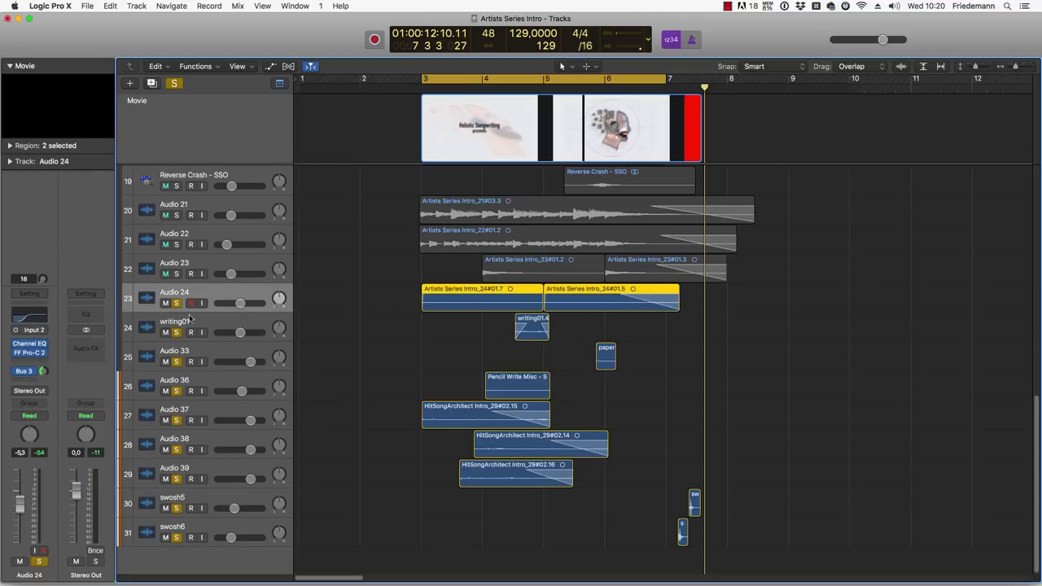
{"action": "left_click", "coordinate": [192, 325]}
{"action": "left_click_drag", "start_coordinate": [417, 323], "coordinate": [651, 491]}
{"action": "left_click_drag", "start_coordinate": [375, 301], "coordinate": [675, 302]}
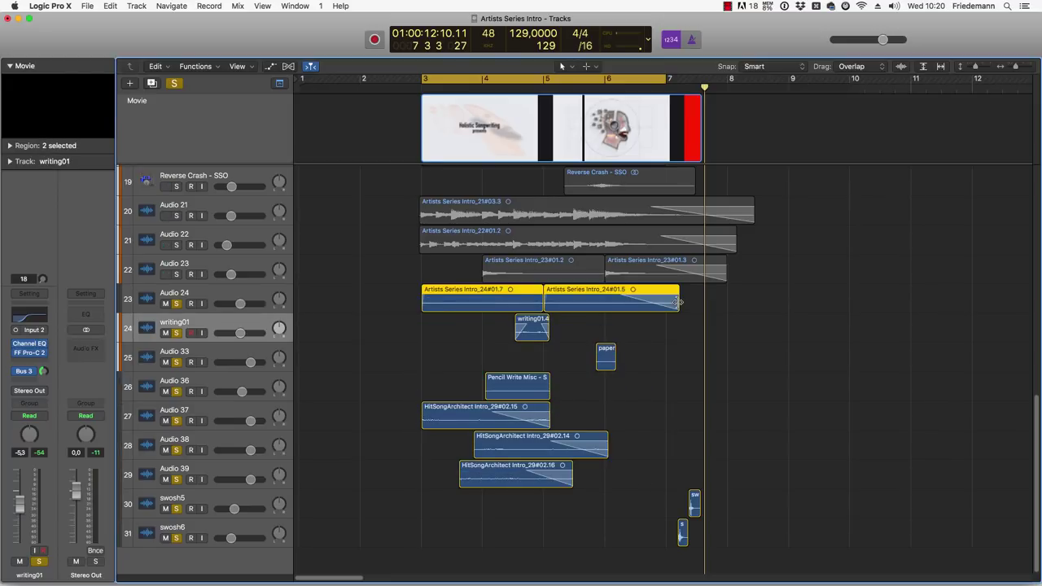
{"action": "key", "text": "ctrl+m"}
{"action": "key", "text": "space"}
{"action": "left_click", "coordinate": [265, 411]}
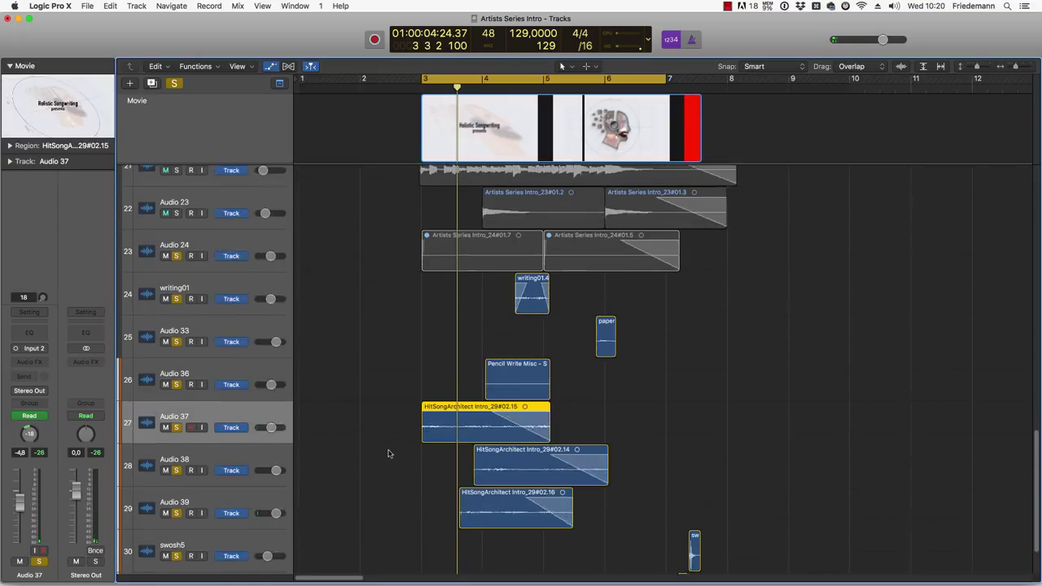
Step: Show the Audio 37–39 pan automation and watch the intro movie in a floating window during replay
{"action": "key", "text": "a"}
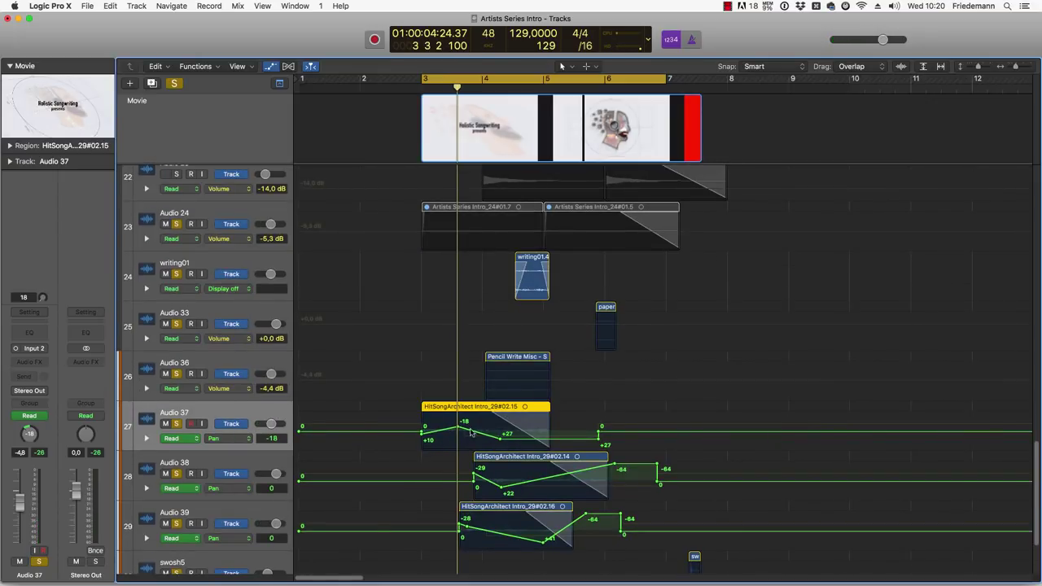
{"action": "double_click", "coordinate": [81, 106]}
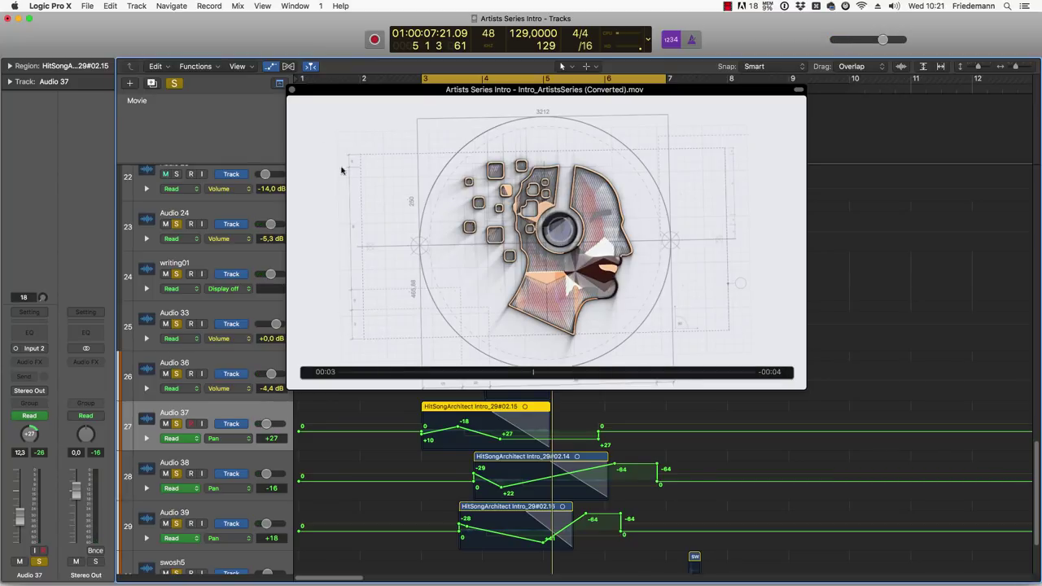
{"action": "left_click", "coordinate": [292, 92]}
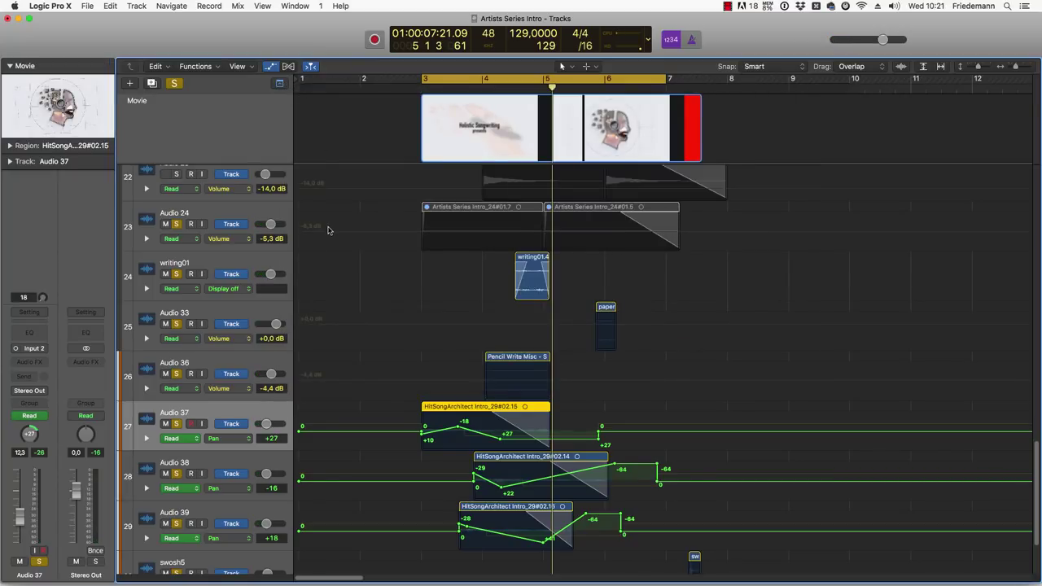
{"action": "key", "text": "space"}
{"action": "left_click", "coordinate": [57, 104]}
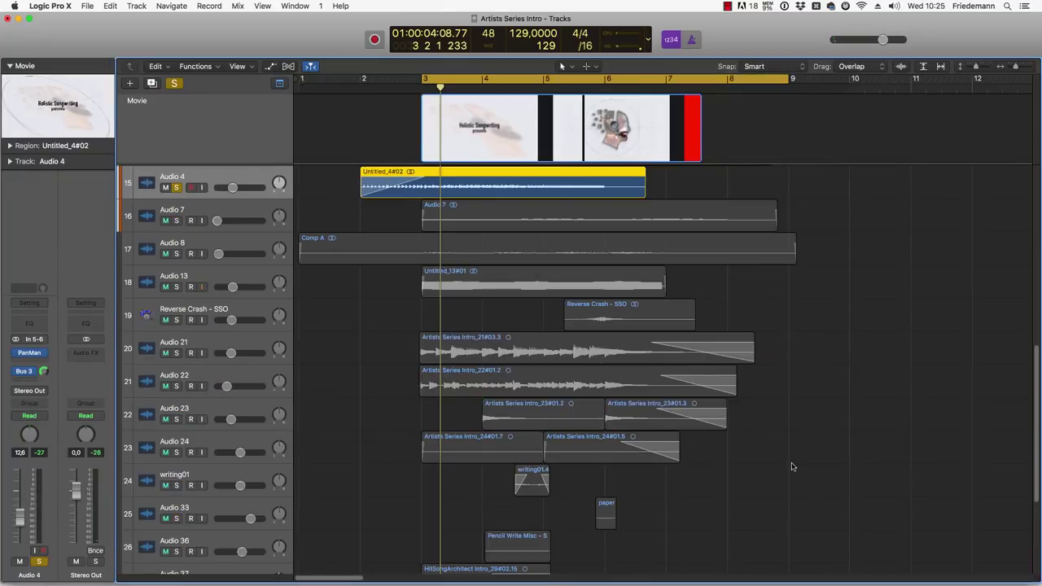
Step: Shrink track heights to fit all 31 tracks, then zoom the timeline to bars 1–16
{"action": "key", "text": "super+Up"}
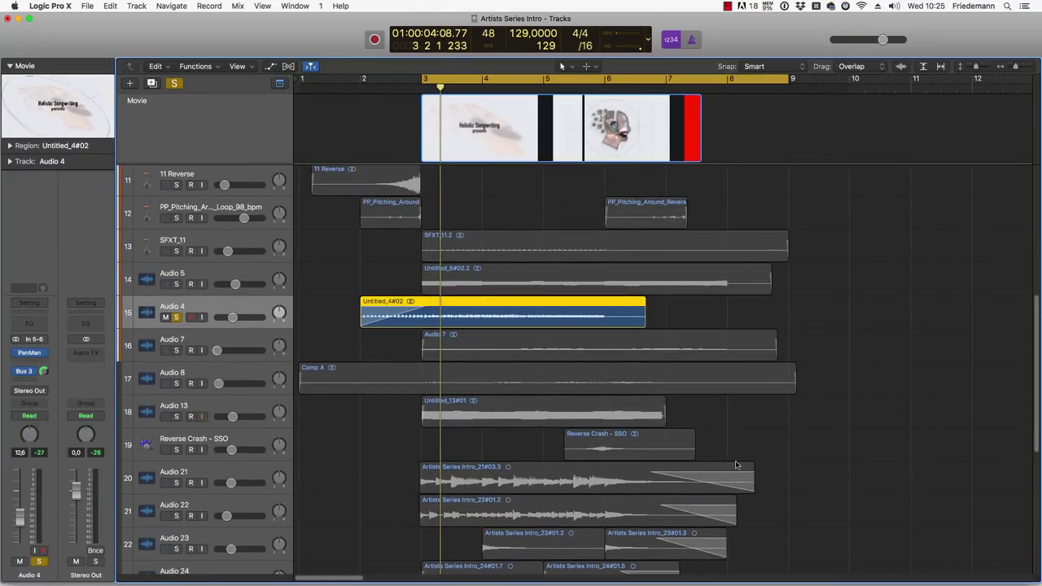
{"action": "key", "text": "super+Up"}
{"action": "key", "text": "super+Left"}
{"action": "key", "text": "super+Left"}
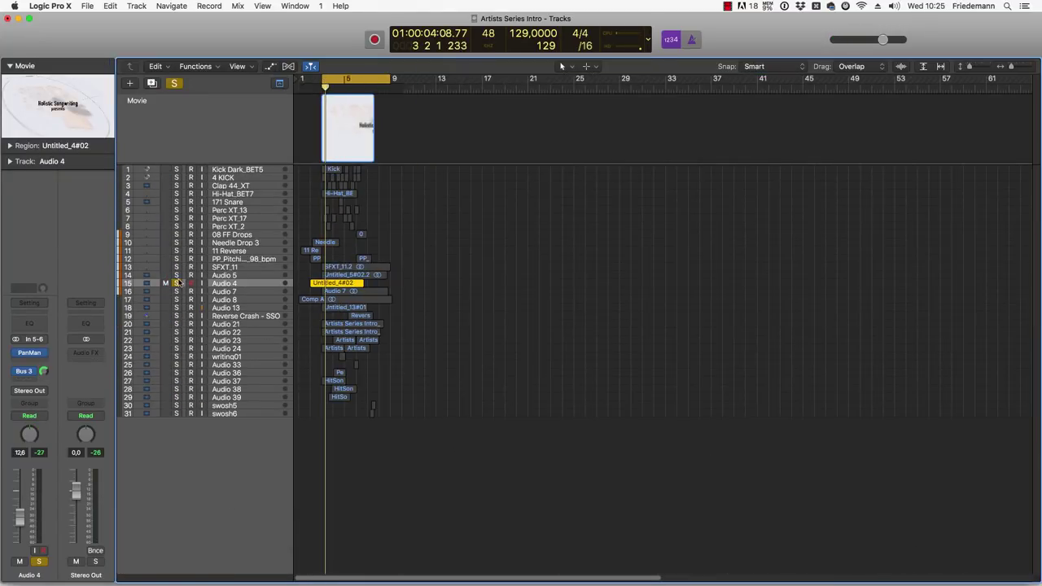
{"action": "key", "text": "super+Down"}
{"action": "key", "text": "super+Right"}
{"action": "key", "text": "super+Right"}
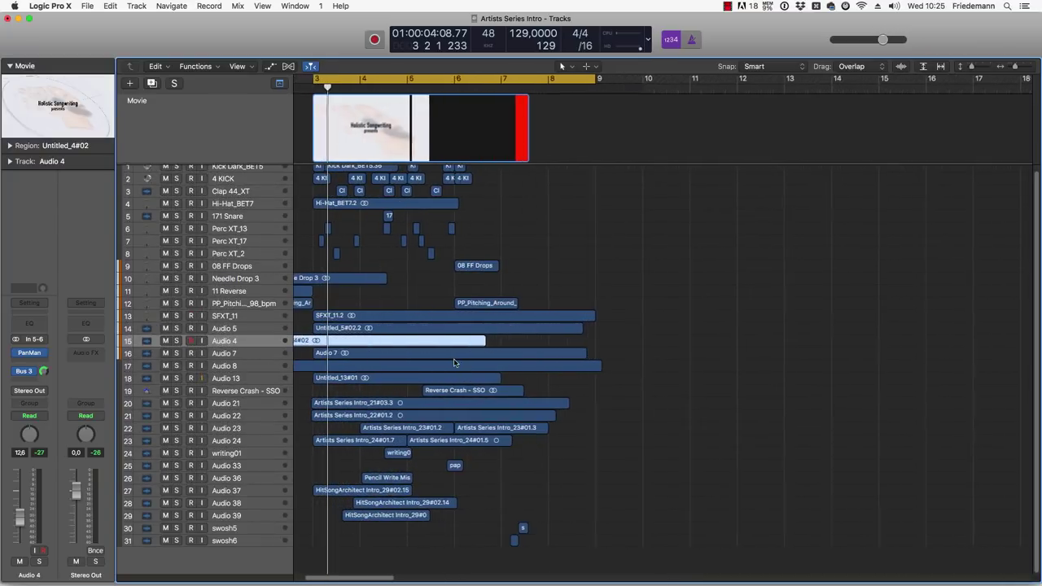